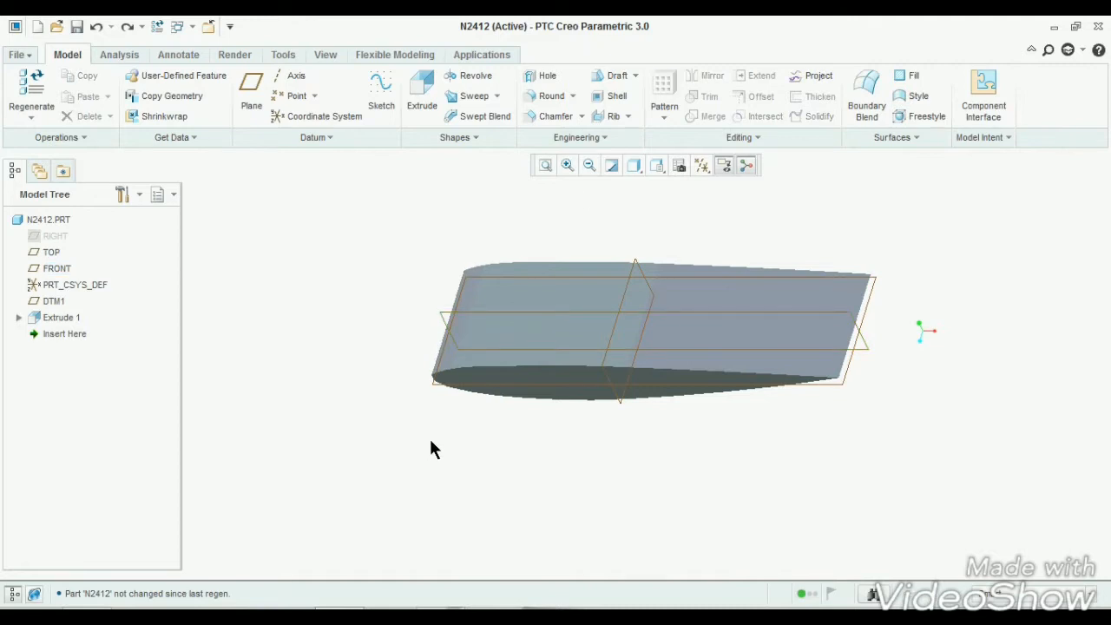
# Start an extrusion sketch on the FRONT plane and add the vertical datum plane through the airfoil as a sketch reference
pyautogui.click(421, 87)
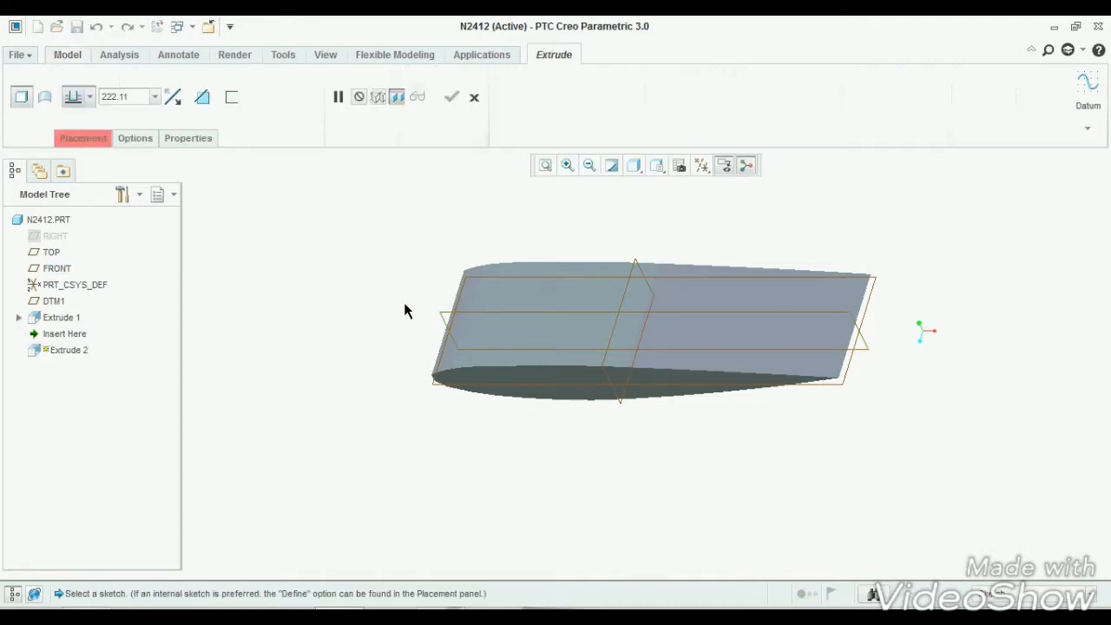
pyautogui.click(439, 317)
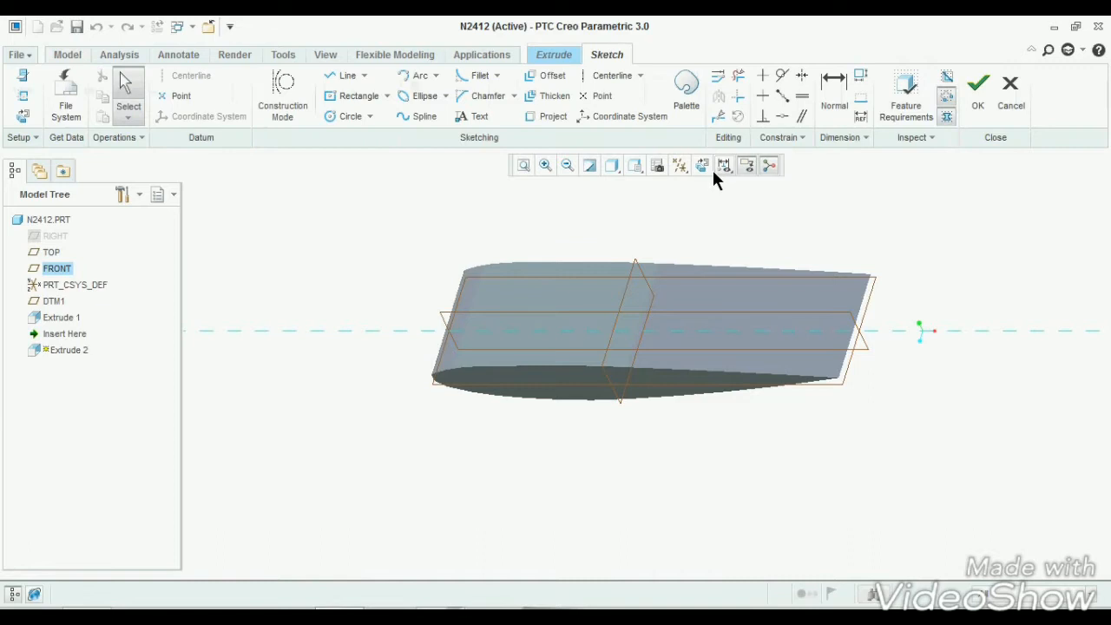
pyautogui.click(713, 171)
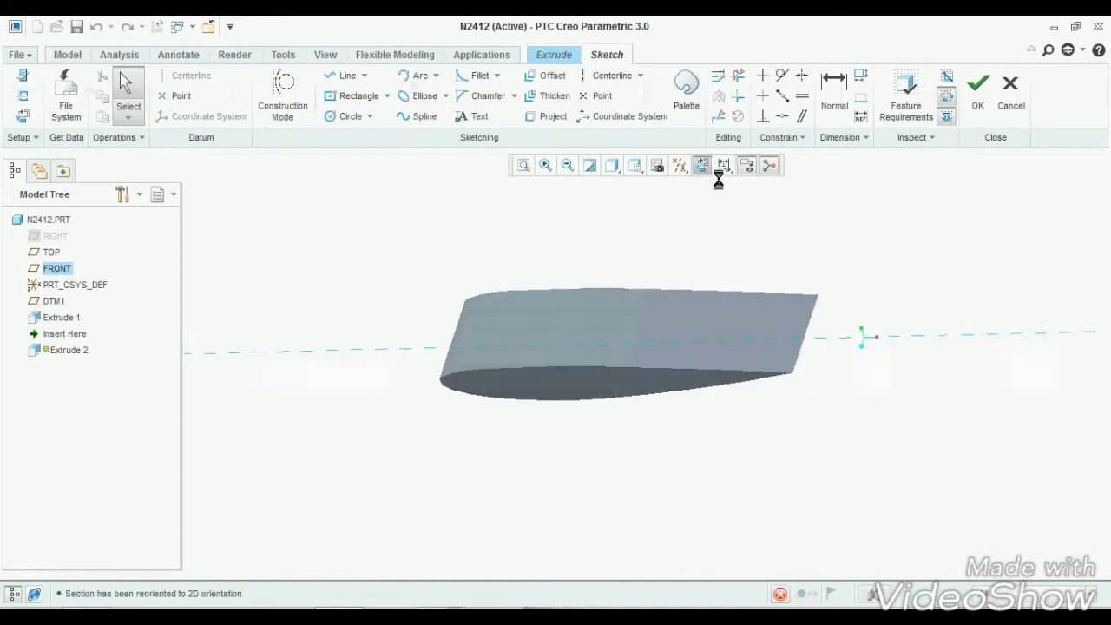
pyautogui.click(23, 100)
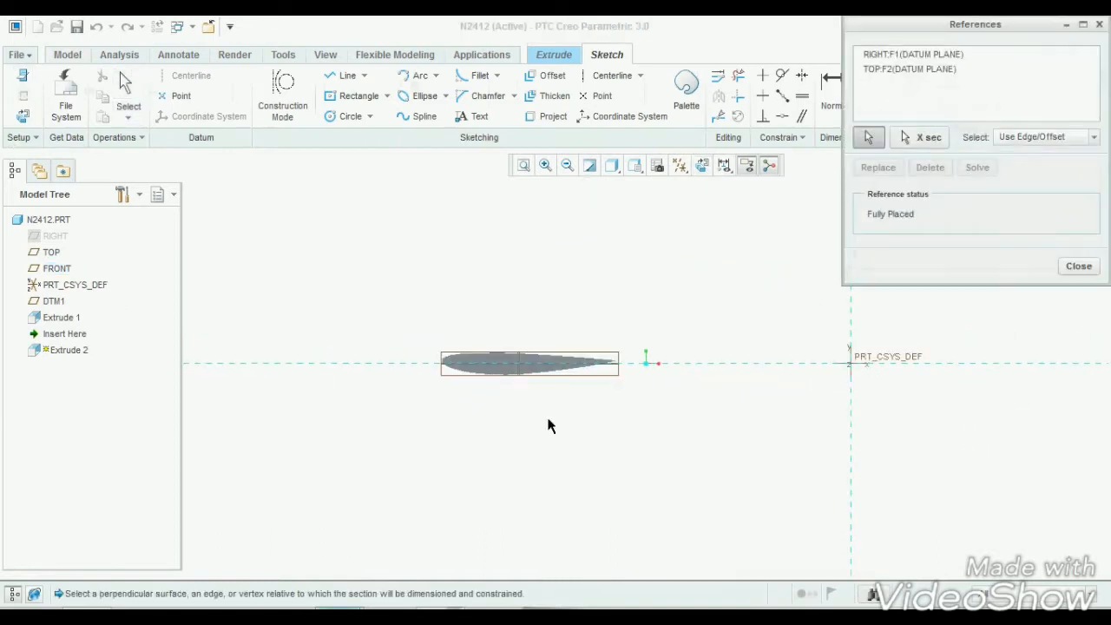
pyautogui.click(518, 363)
# Sketch a centre rectangle about 1329 by 375 around the airfoil, centred on the intersection of the two reference lines
pyautogui.scroll(5, 468, 356)
pyautogui.click(358, 95)
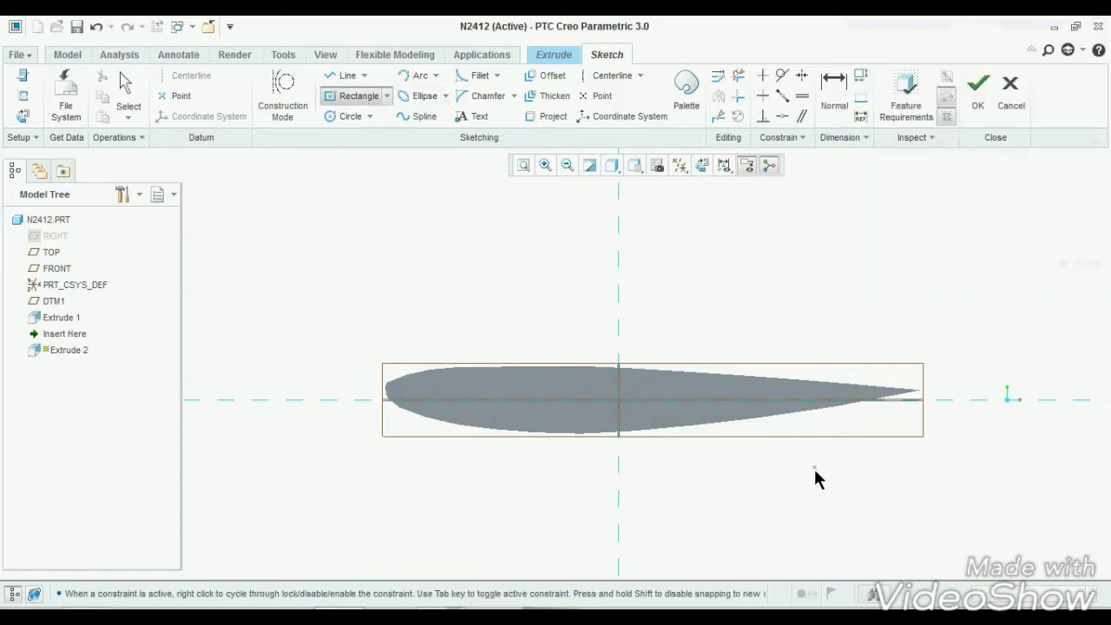
pyautogui.click(618, 399)
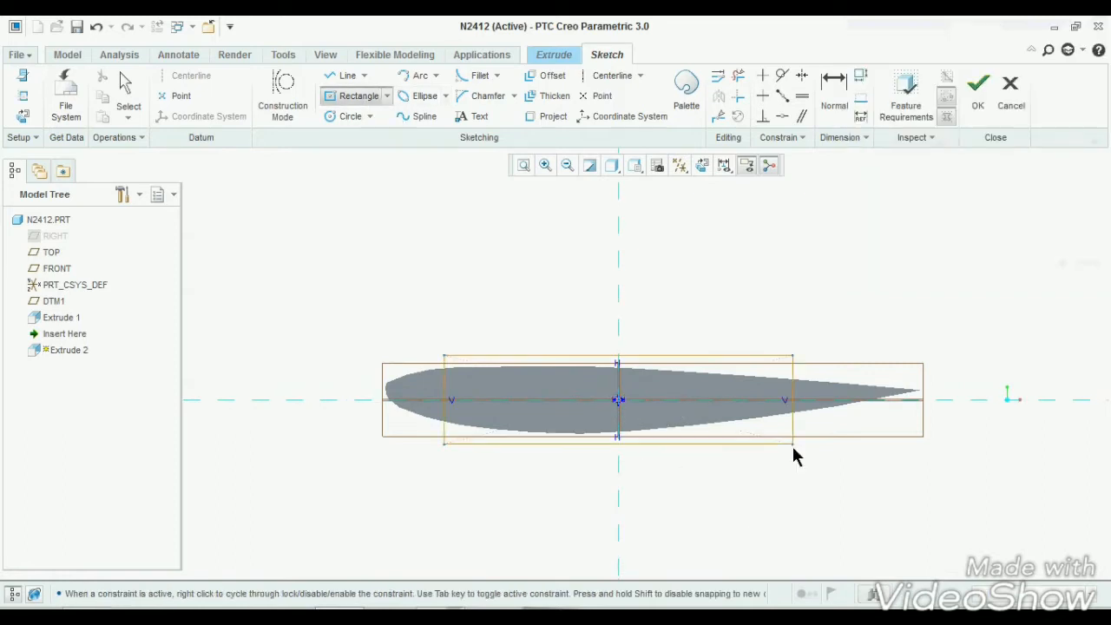
pyautogui.click(1039, 520)
pyautogui.middleClick(946, 460)
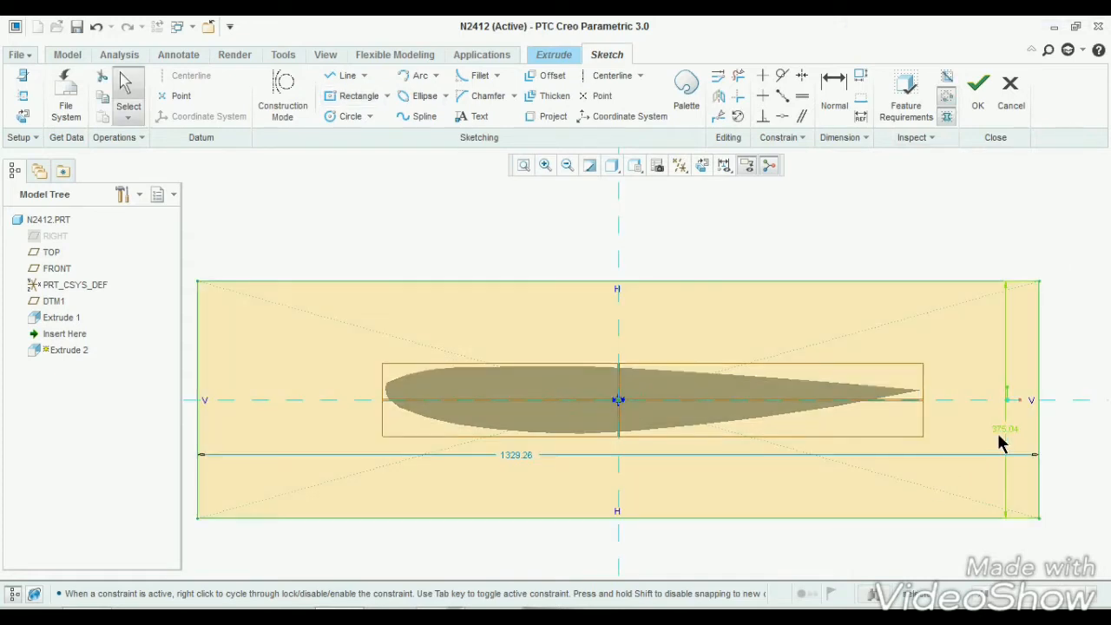
# Set the rectangle's height to 600 and its width to 1200, and finish the sketch
pyautogui.doubleClick(1000, 434)
pyautogui.write('600')
pyautogui.press('Return')
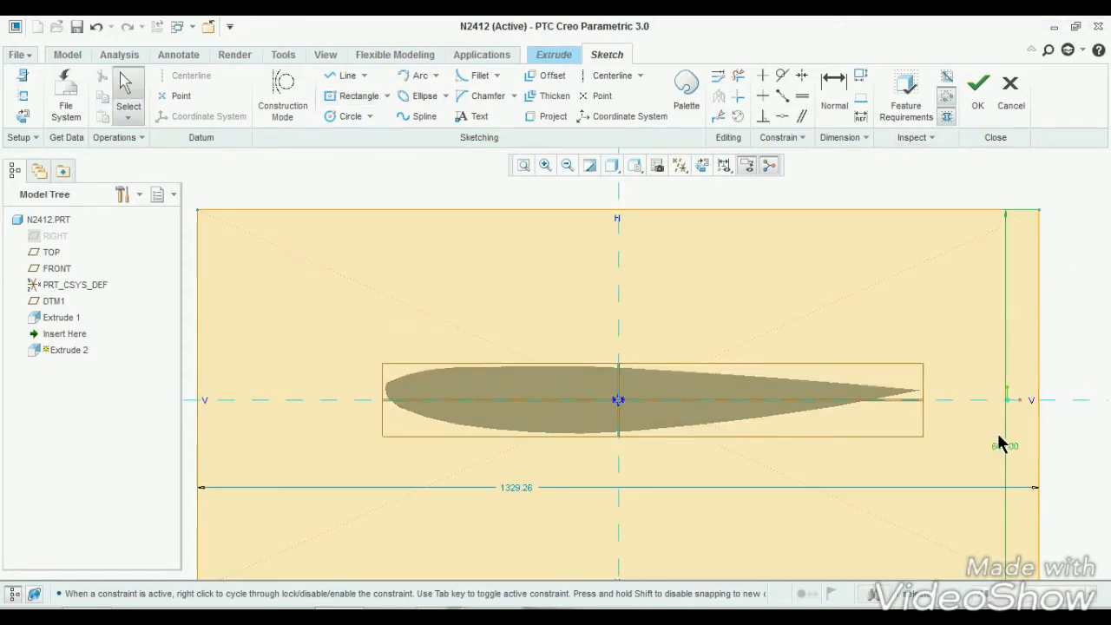
pyautogui.doubleClick(523, 487)
pyautogui.write('1200')
pyautogui.press('Return')
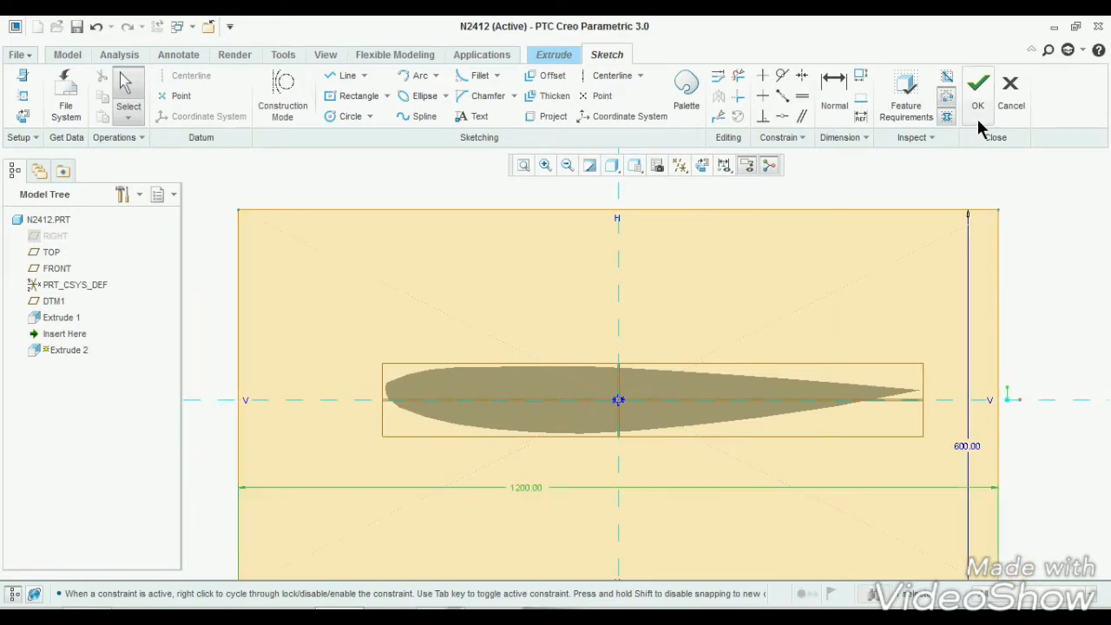
pyautogui.click(976, 118)
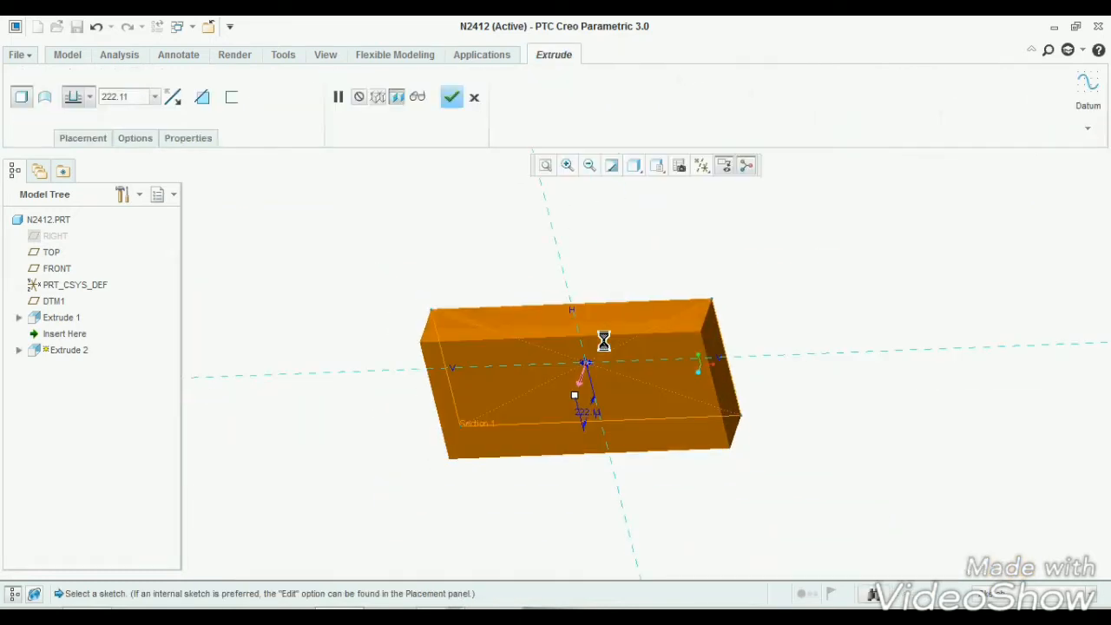
# Extrude the rectangle 254 symmetrically about the sketch plane to create the block around the airfoil
pyautogui.click(122, 97)
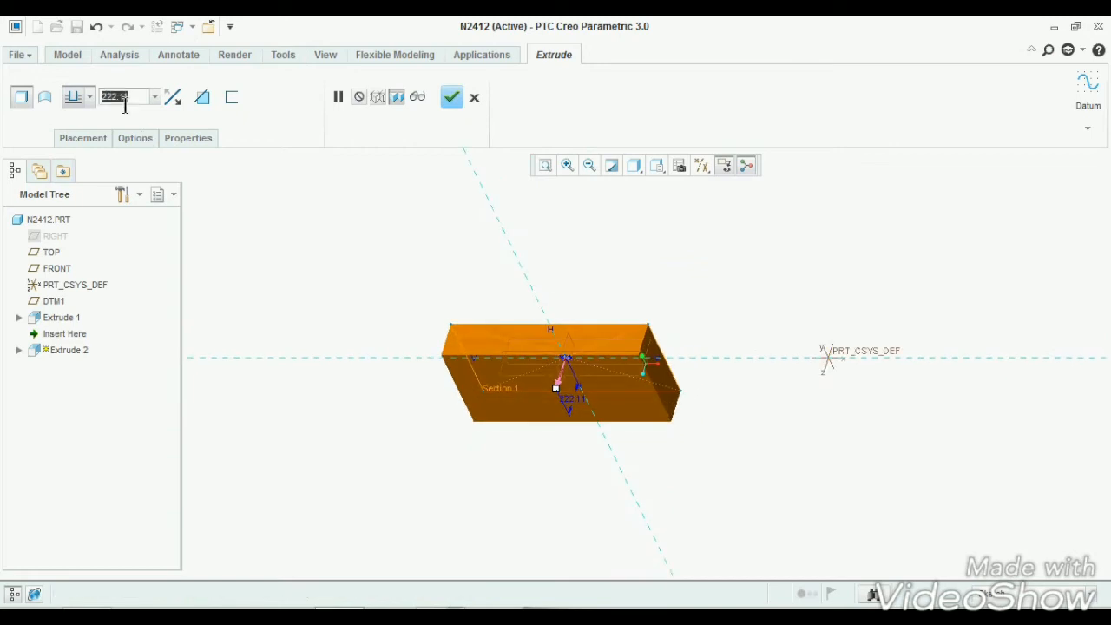
pyautogui.write('254')
pyautogui.press('Return')
pyautogui.click(89, 97)
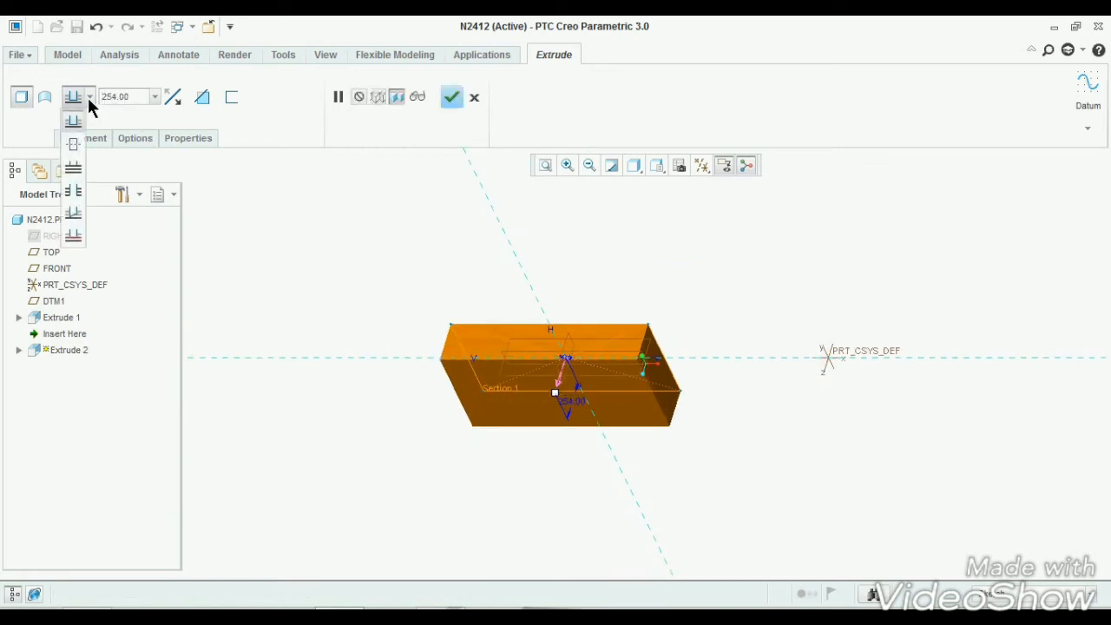
pyautogui.click(75, 143)
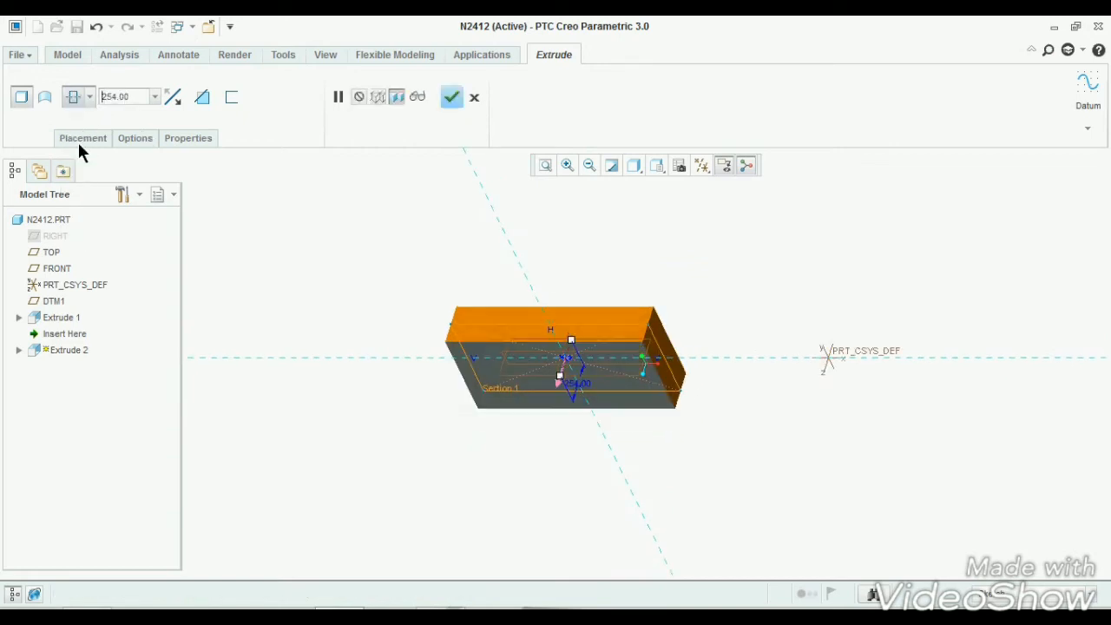
pyautogui.click(450, 97)
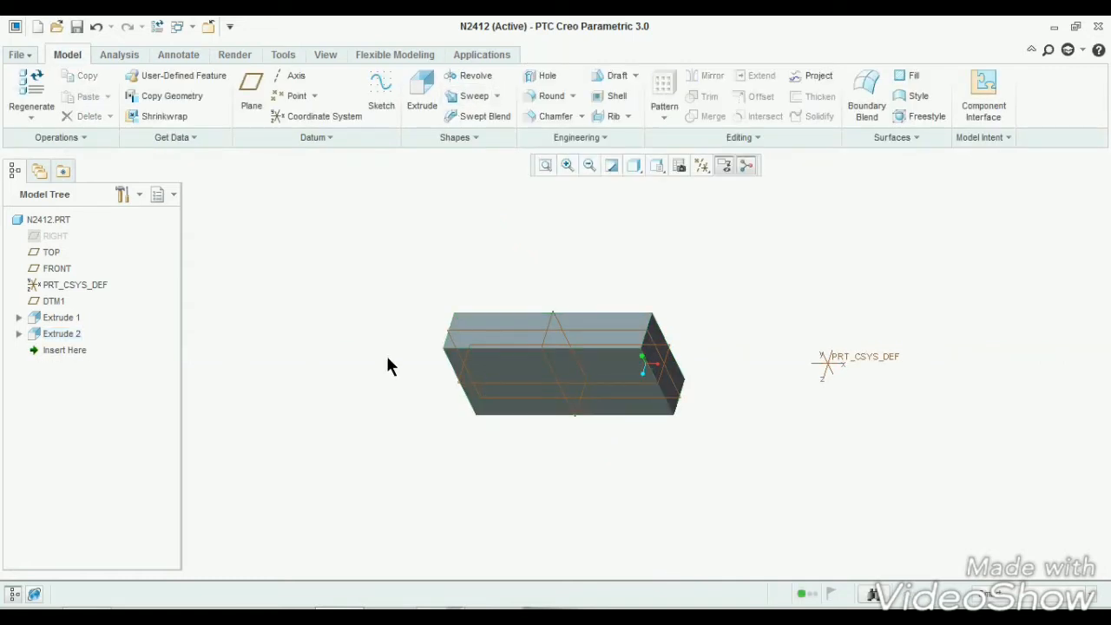
# Reorder the model features so that the airfoil extrusion, Extrude 1, comes after the block, Extrude 2
pyautogui.scroll(-2, 386, 356)
pyautogui.scroll(1, 375, 364)
pyautogui.moveTo(406, 380); pyautogui.dragTo(396, 359, button='middle')
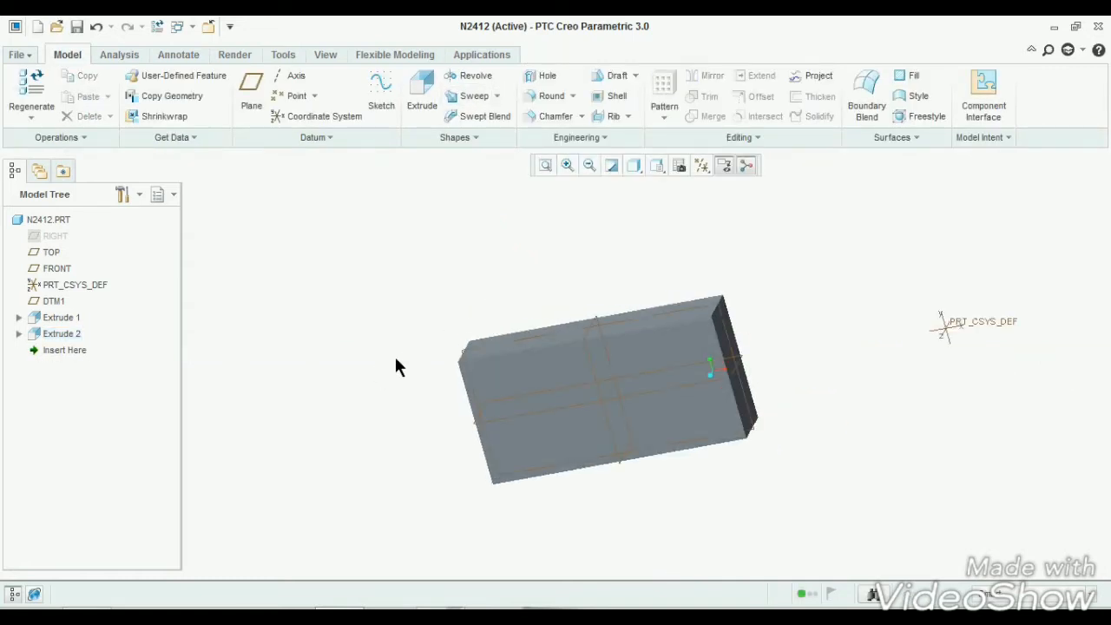
pyautogui.scroll(-3, 463, 429)
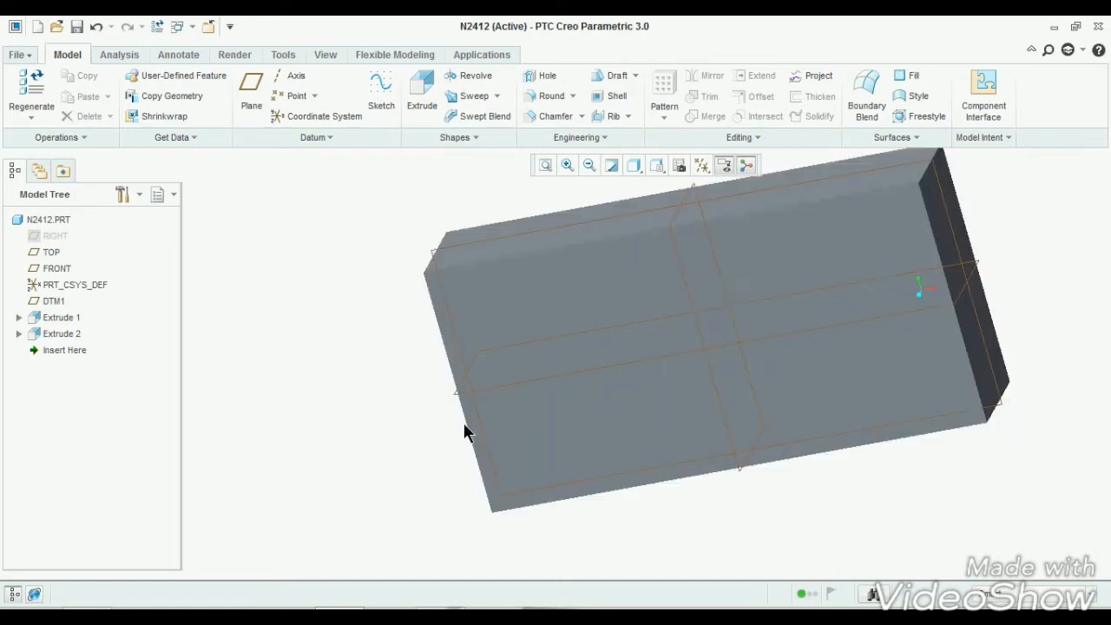
pyautogui.click(72, 324)
pyautogui.moveTo(75, 321); pyautogui.dragTo(73, 349)
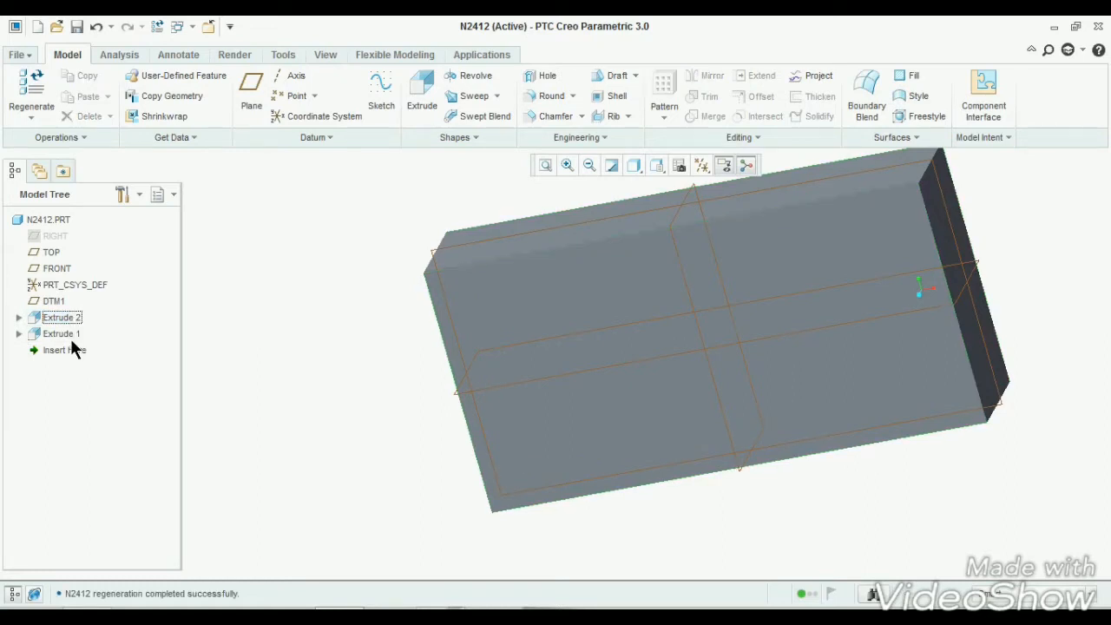
# Redefine the airfoil extrusion, Extrude 1, to remove material from the block
pyautogui.click(71, 338)
pyautogui.rightClick(71, 345)
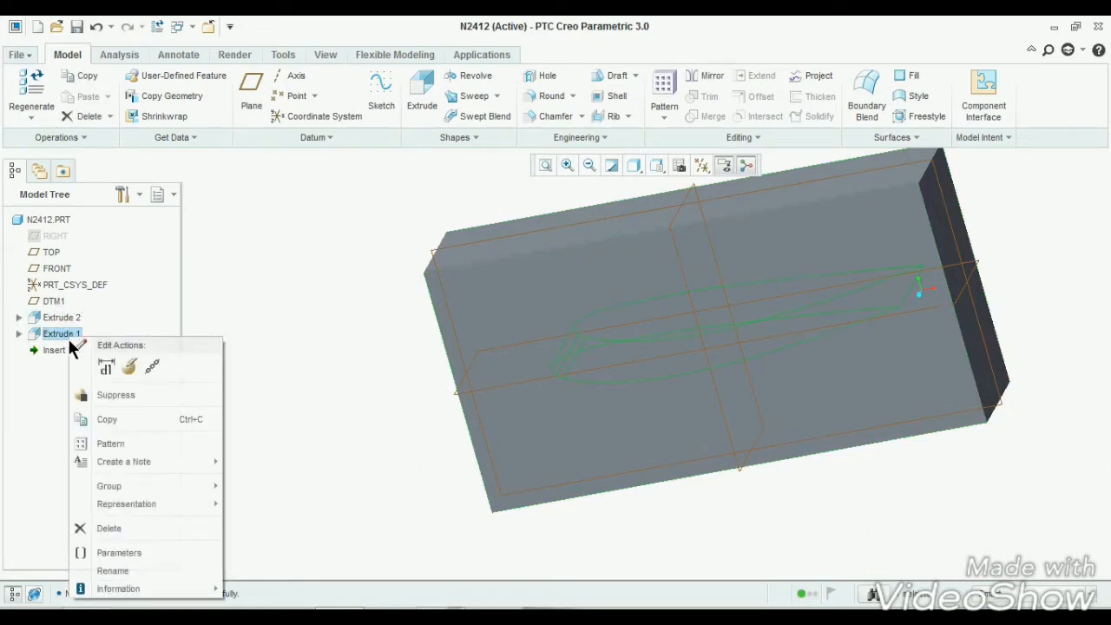
pyautogui.click(125, 367)
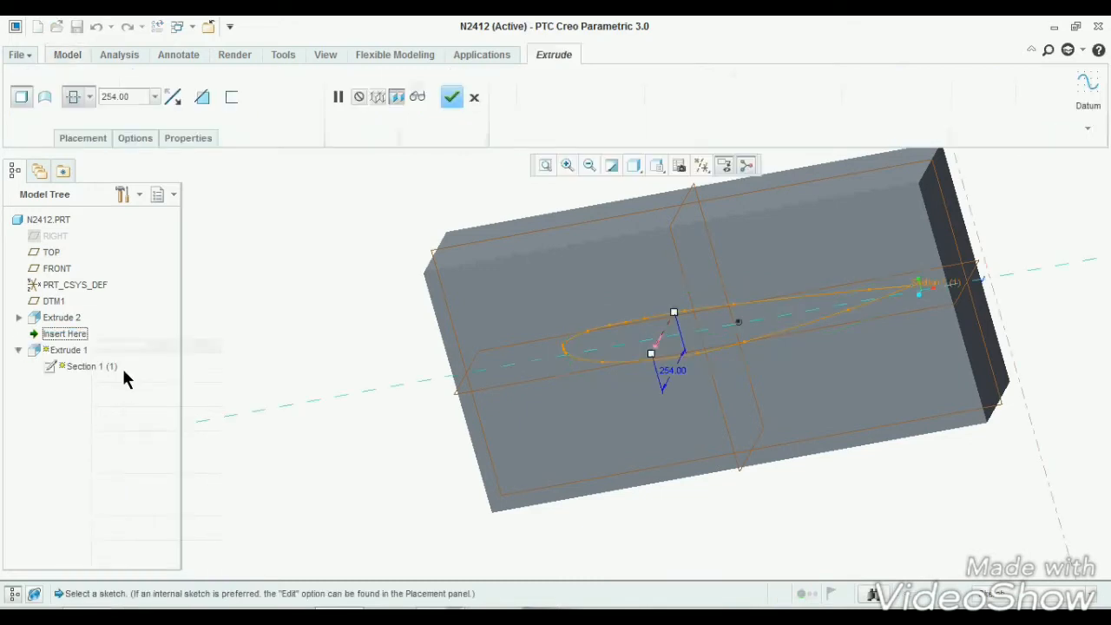
pyautogui.click(201, 97)
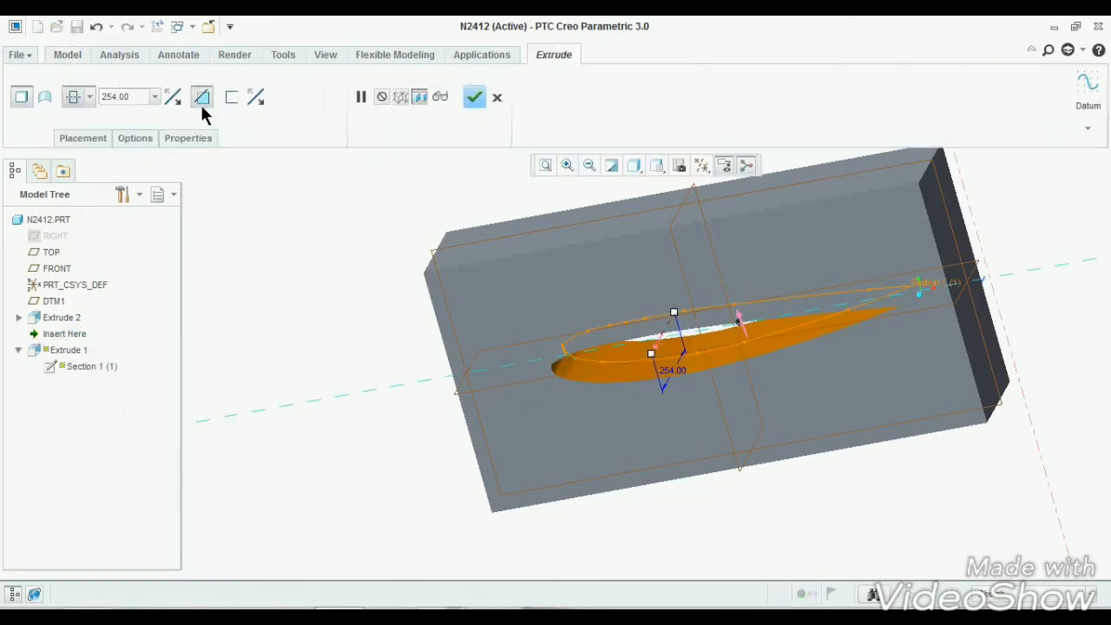
pyautogui.click(475, 97)
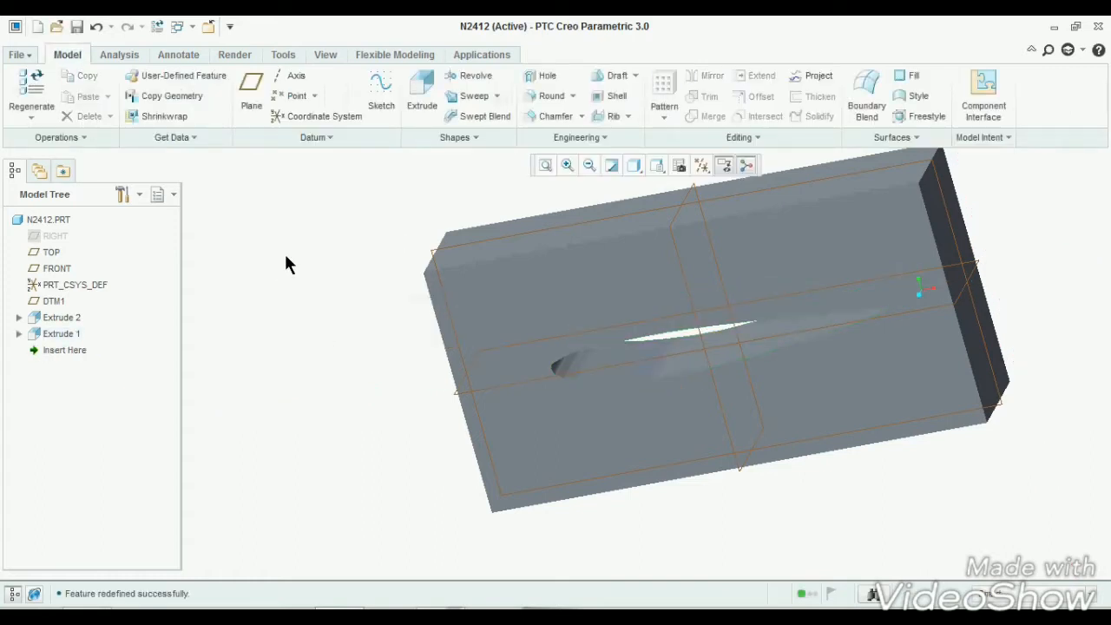
pyautogui.scroll(-5, 555, 223)
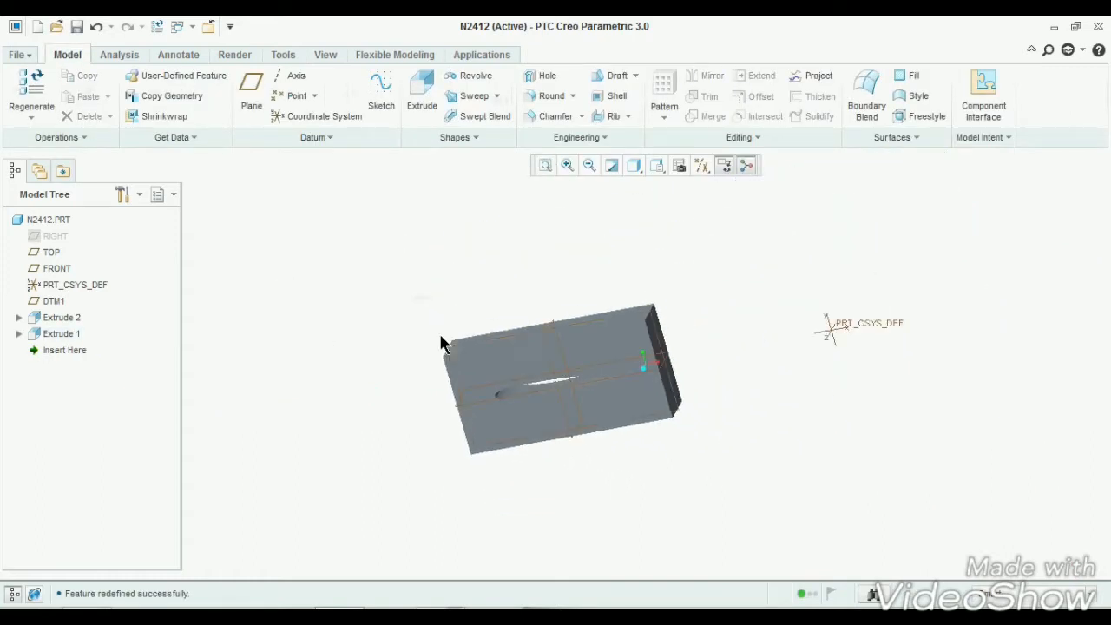
# Start saving a copy of the part in IGES format, declining to overwrite the existing n2412.igs on the Desktop
pyautogui.click(22, 57)
pyautogui.click(55, 169)
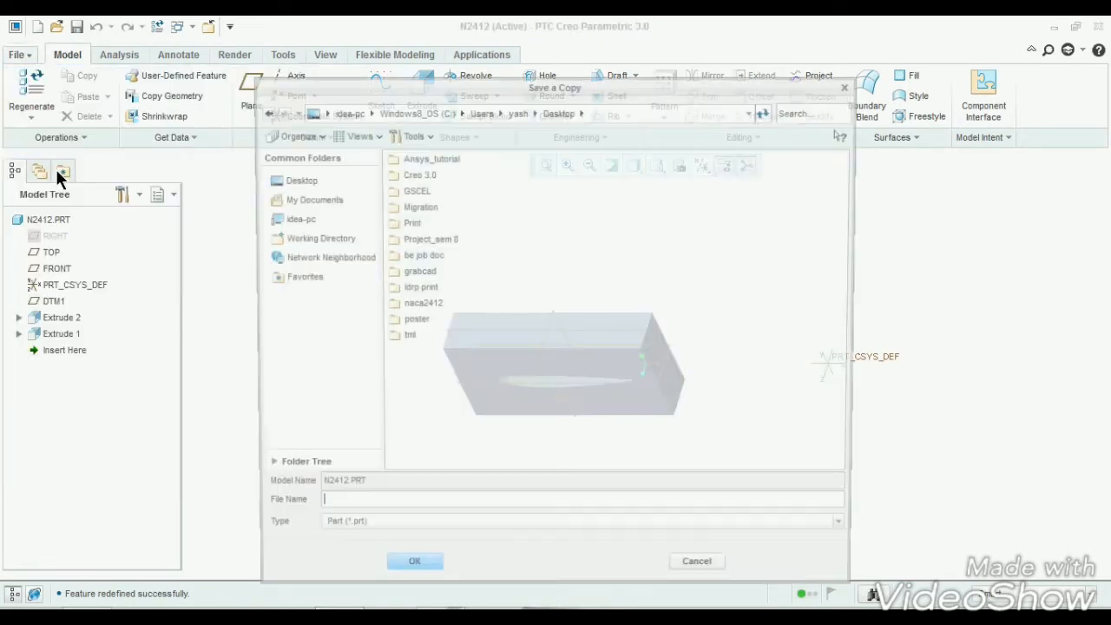
pyautogui.click(368, 530)
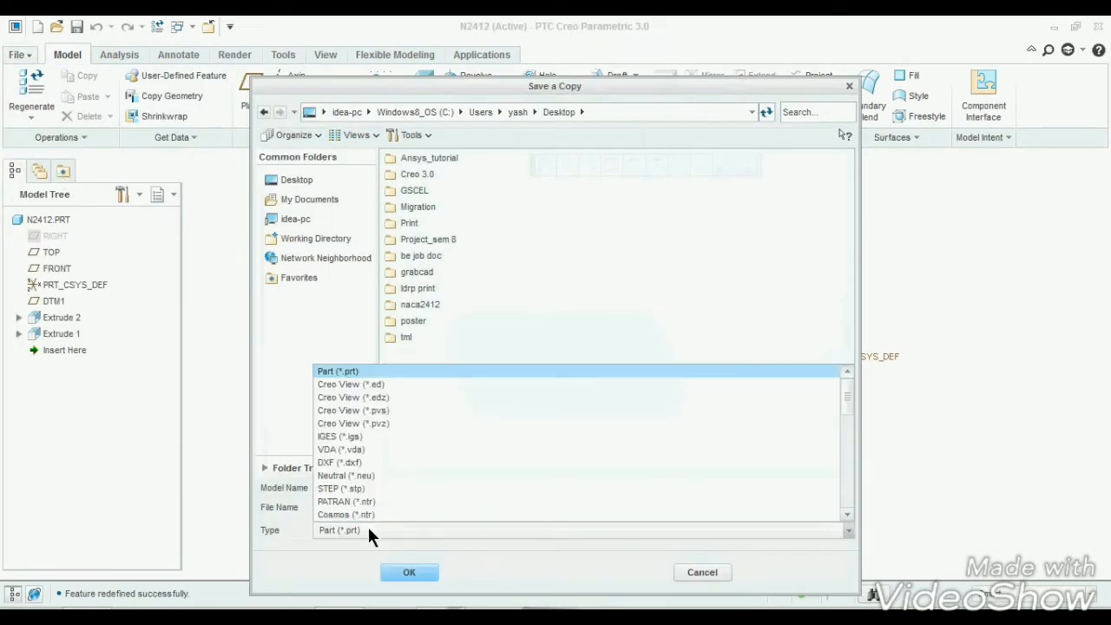
pyautogui.click(343, 436)
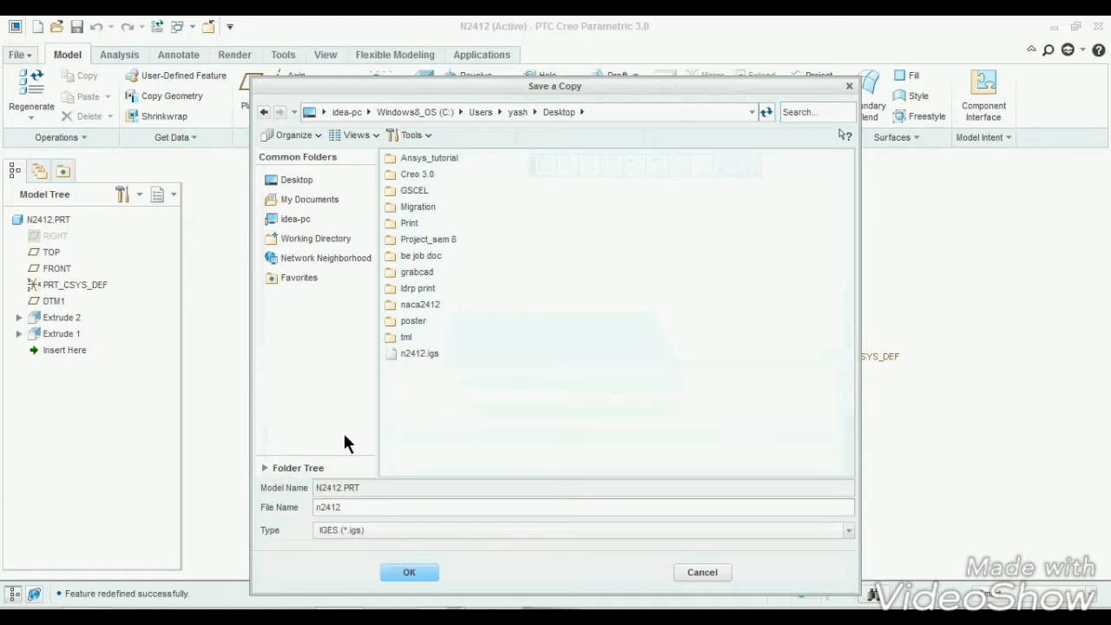
pyautogui.click(409, 577)
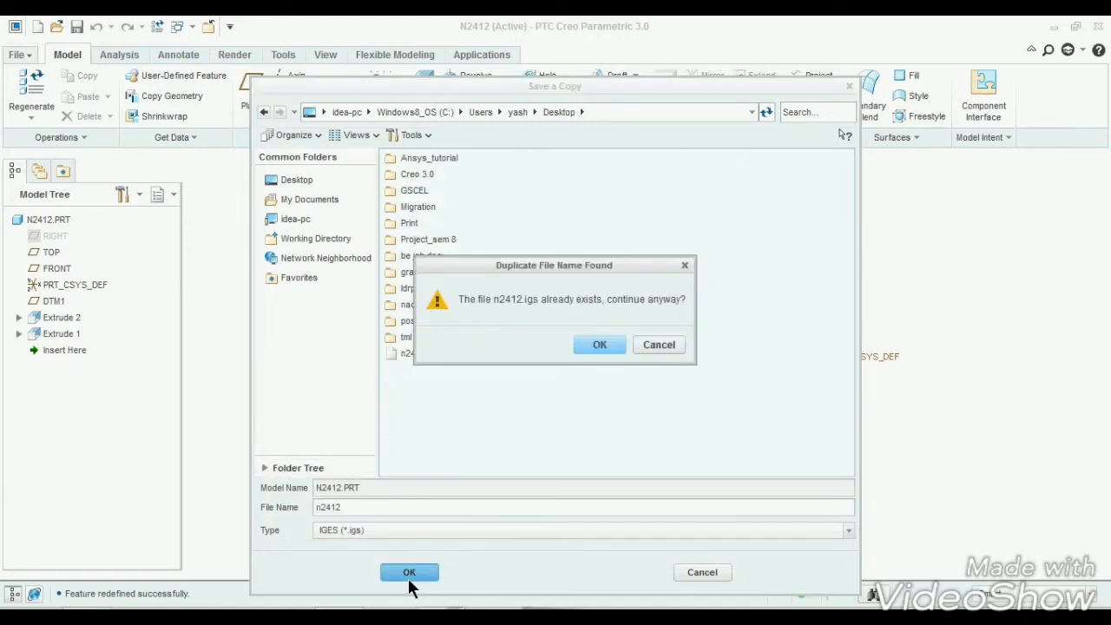
pyautogui.click(664, 347)
# Rename the IGES copy n2412X and export it to the user's home folder
pyautogui.click(481, 113)
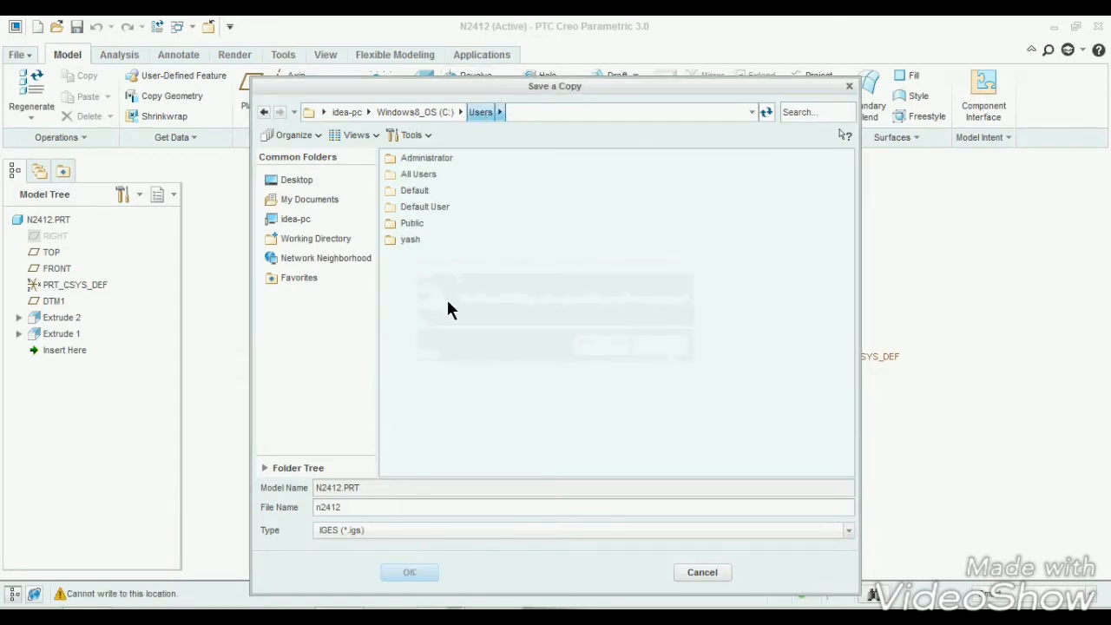
pyautogui.click(420, 224)
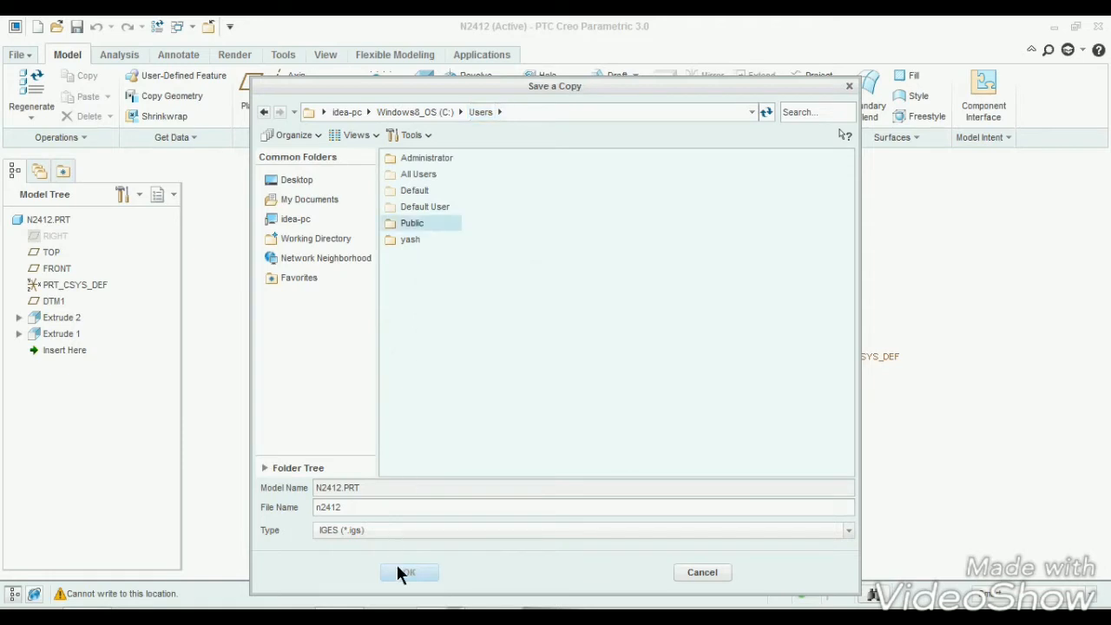
pyautogui.write('X')
pyautogui.click(409, 241)
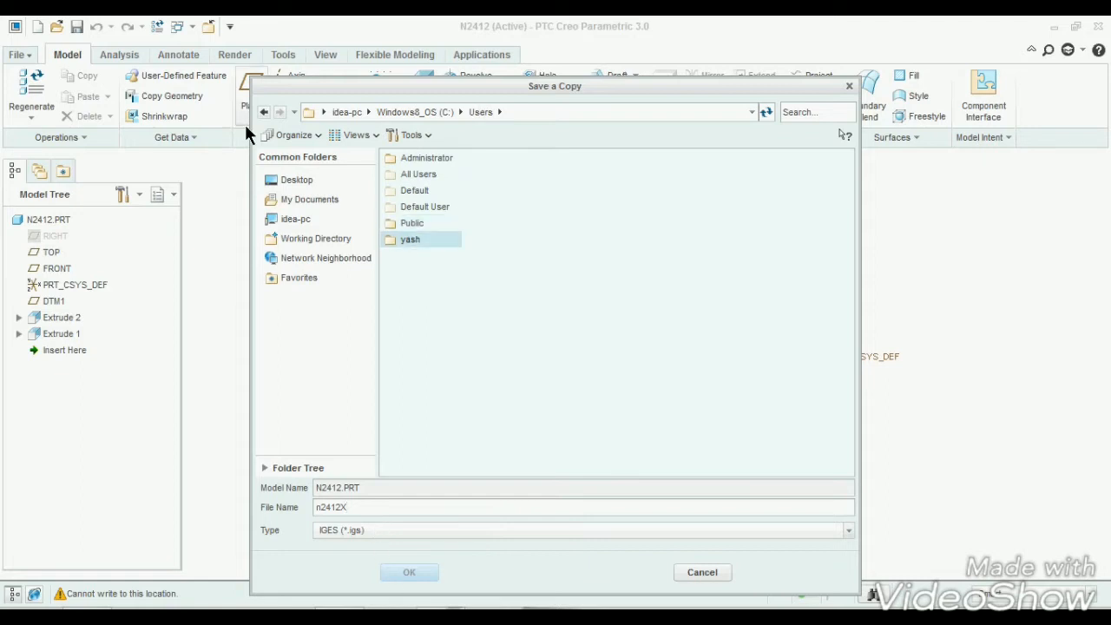
pyautogui.click(266, 113)
pyautogui.click(268, 114)
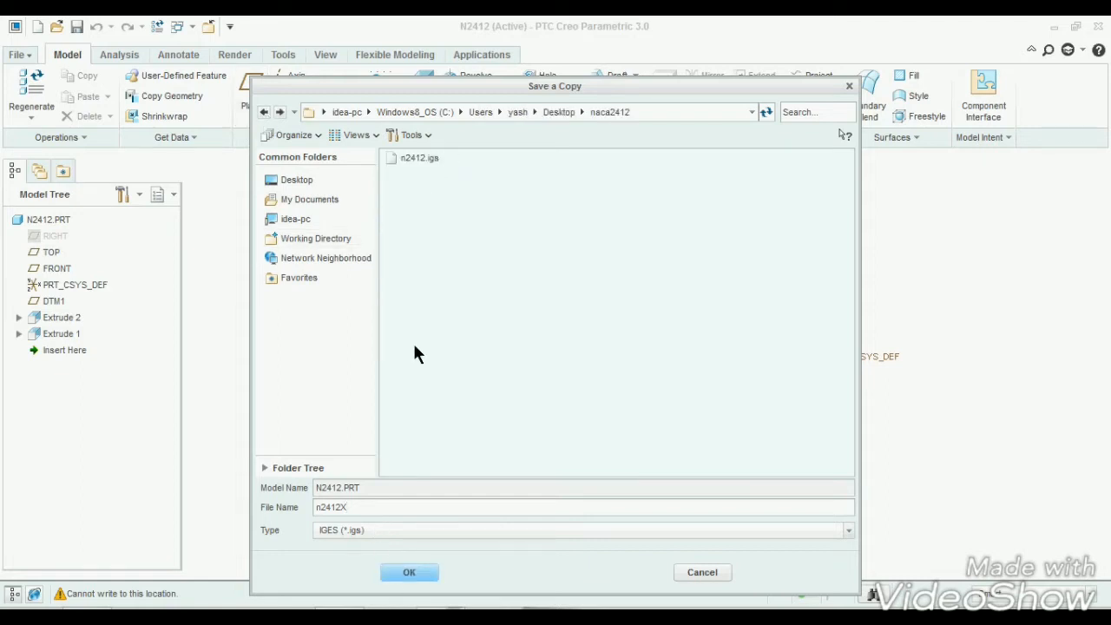
pyautogui.click(519, 113)
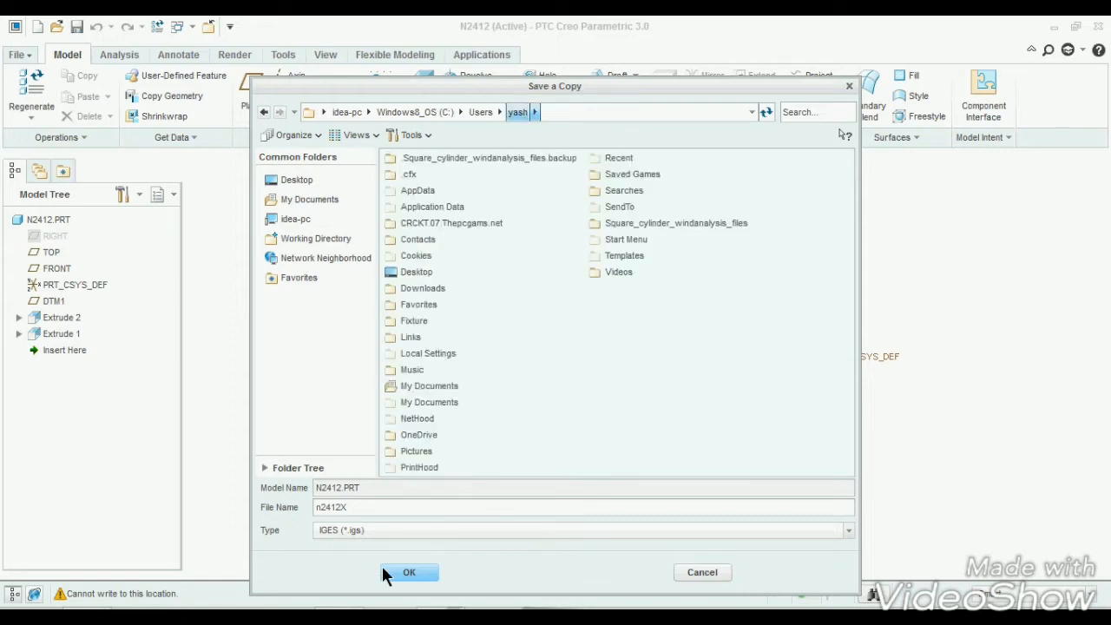
pyautogui.click(384, 571)
pyautogui.click(1024, 580)
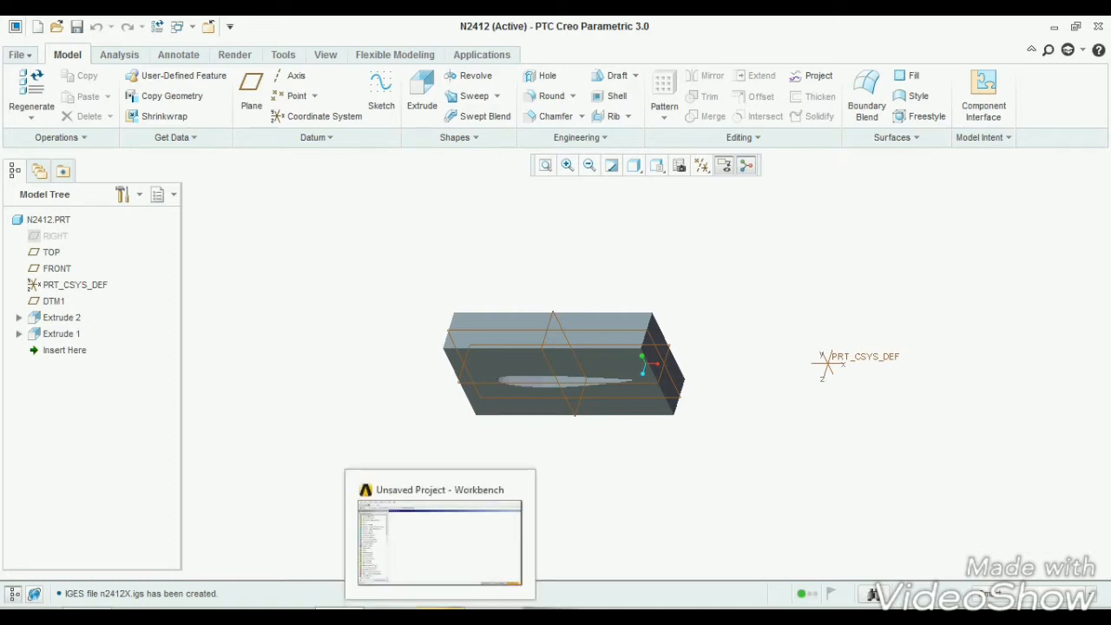
# Switch to ANSYS Workbench and add a Fluid Flow (Fluent) analysis system named aIRFOIL to the project schematic
pyautogui.click(440, 616)
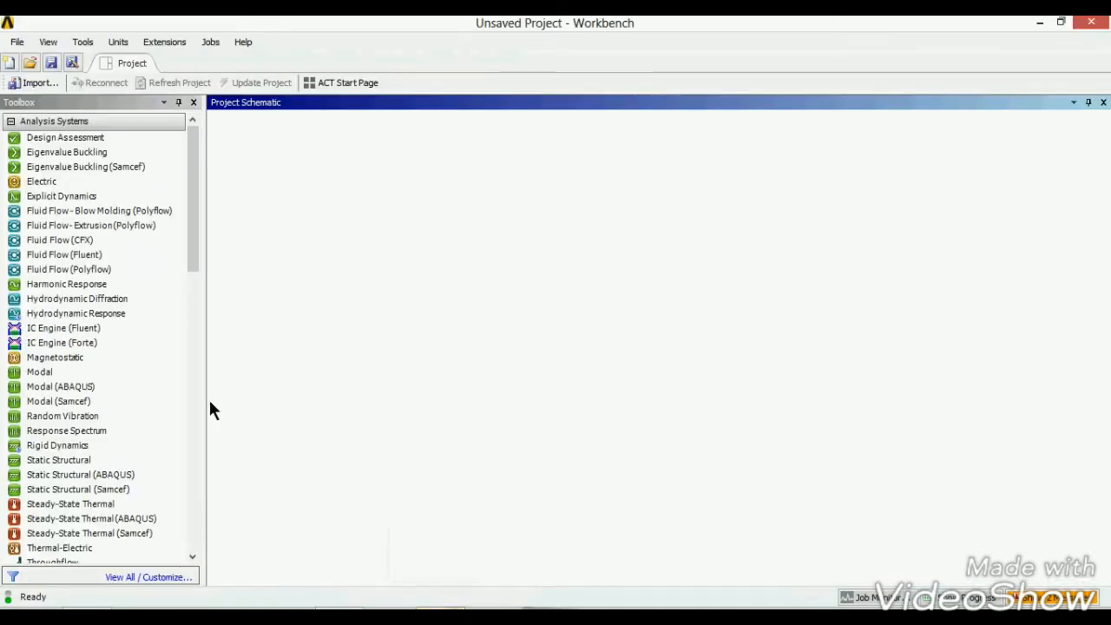
pyautogui.click(84, 258)
pyautogui.moveTo(84, 260); pyautogui.dragTo(313, 219)
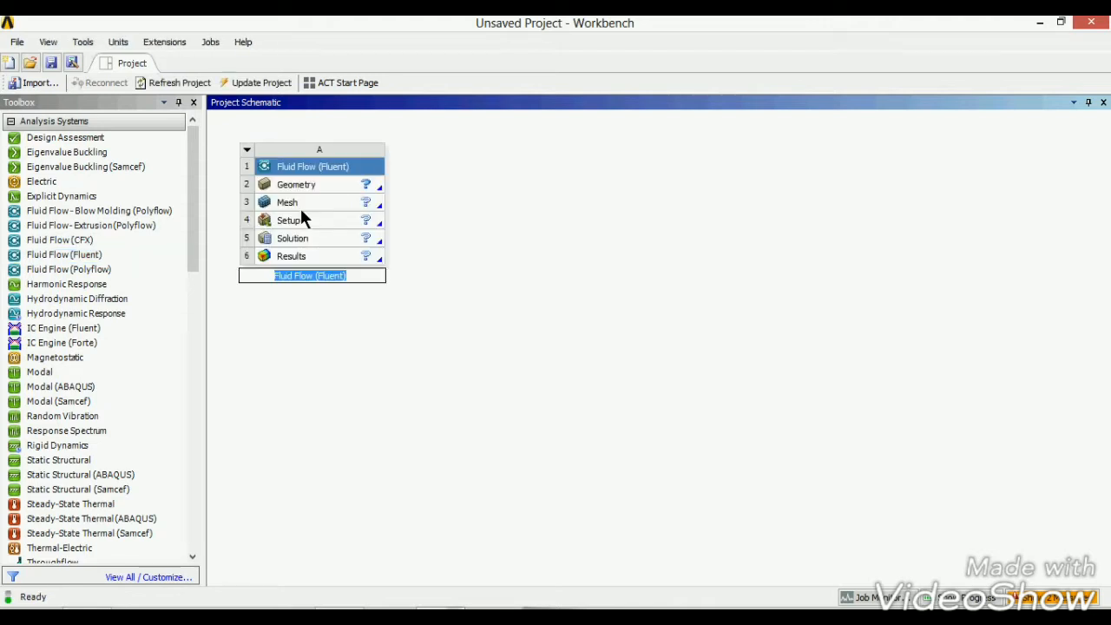
pyautogui.write('aIRFOIL')
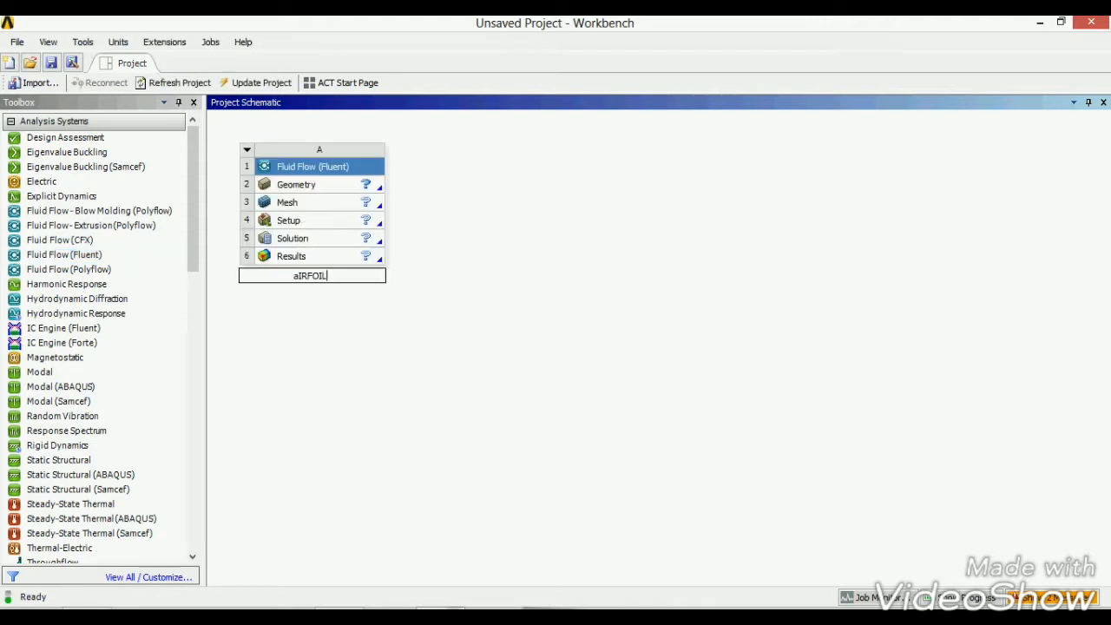
# Import n2412.igs as the geometry of the aIRFOIL system
pyautogui.click(299, 185)
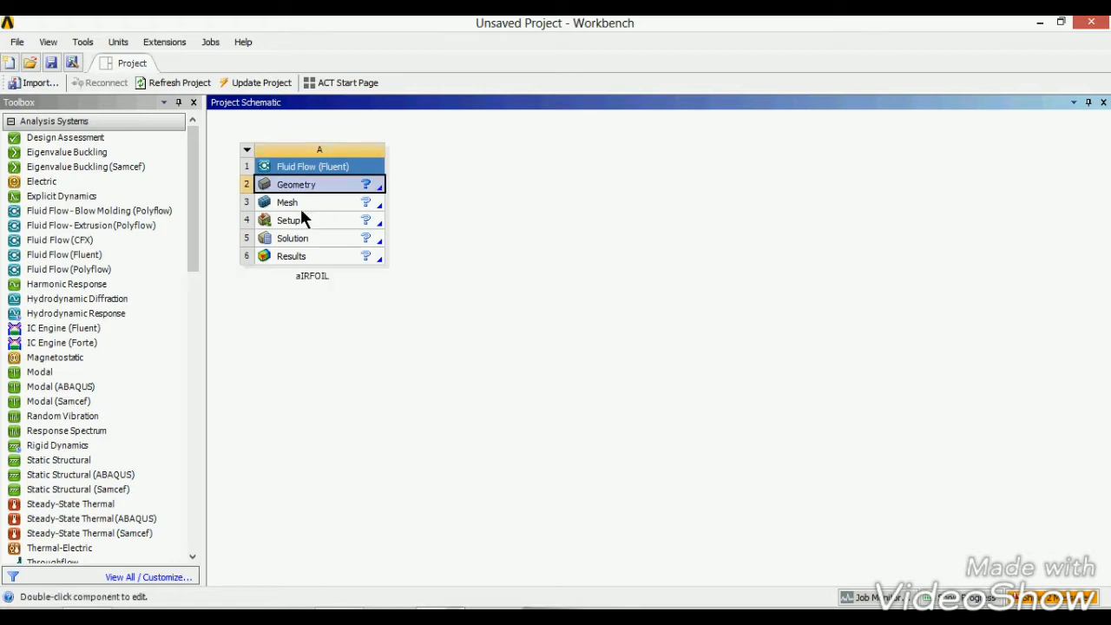
pyautogui.rightClick(340, 187)
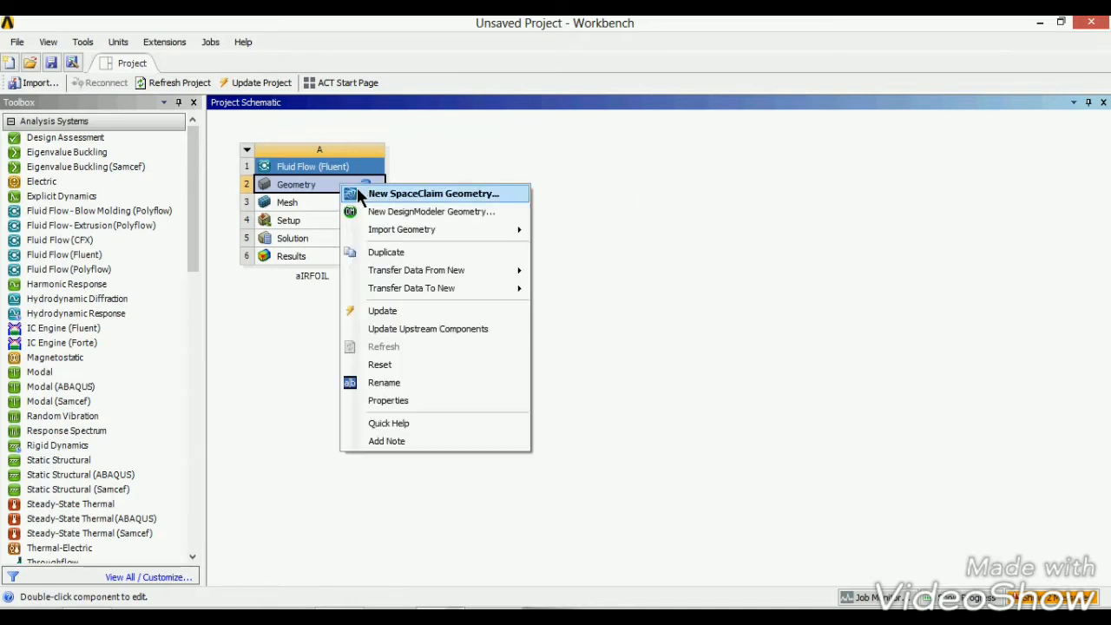
pyautogui.moveTo(404, 228)
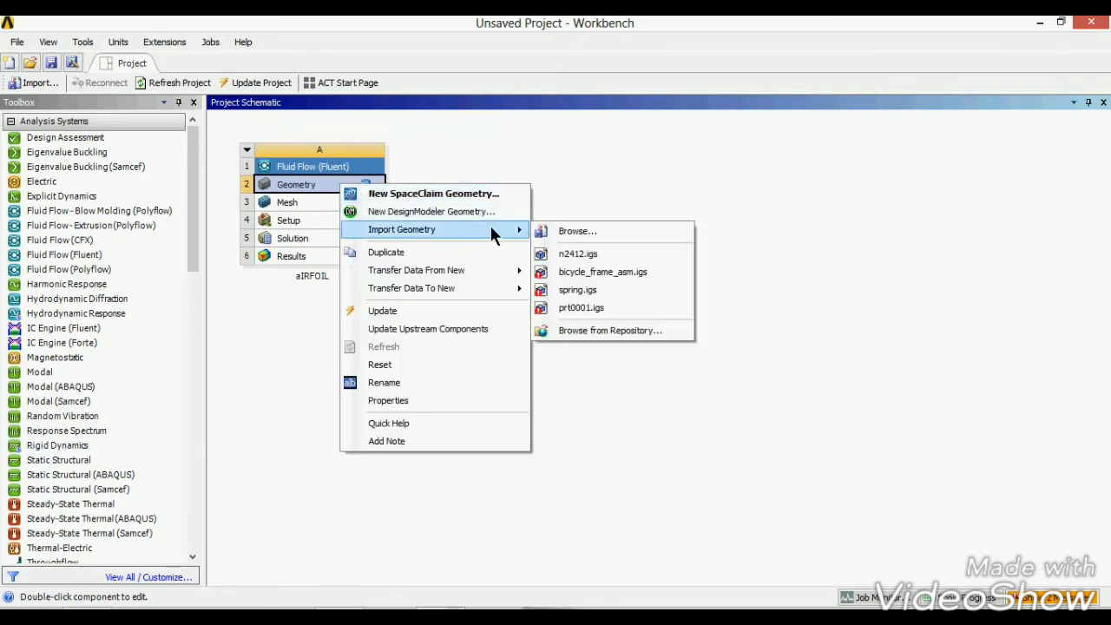
pyautogui.click(555, 257)
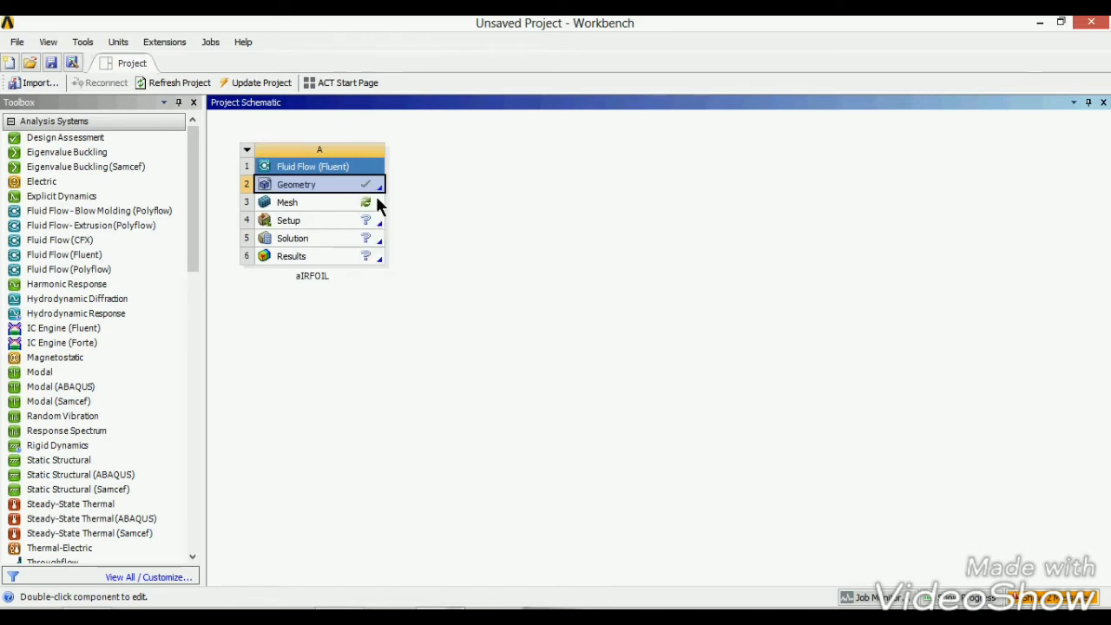
# Open the aIRFOIL system's mesh for editing and view the airfoil cut-out in the block from the front
pyautogui.doubleClick(368, 208)
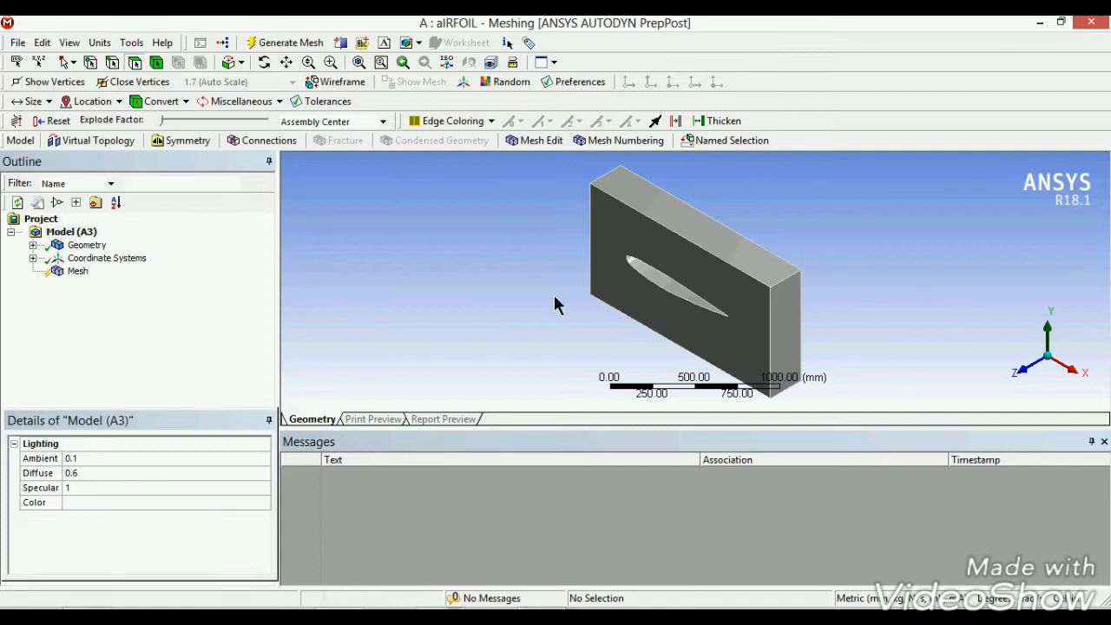
pyautogui.click(644, 315)
pyautogui.click(547, 355)
pyautogui.moveTo(607, 347); pyautogui.dragTo(689, 322, button='middle')
pyautogui.scroll(1, 689, 322)
pyautogui.scroll(-2, 690, 320)
pyautogui.scroll(2, 690, 319)
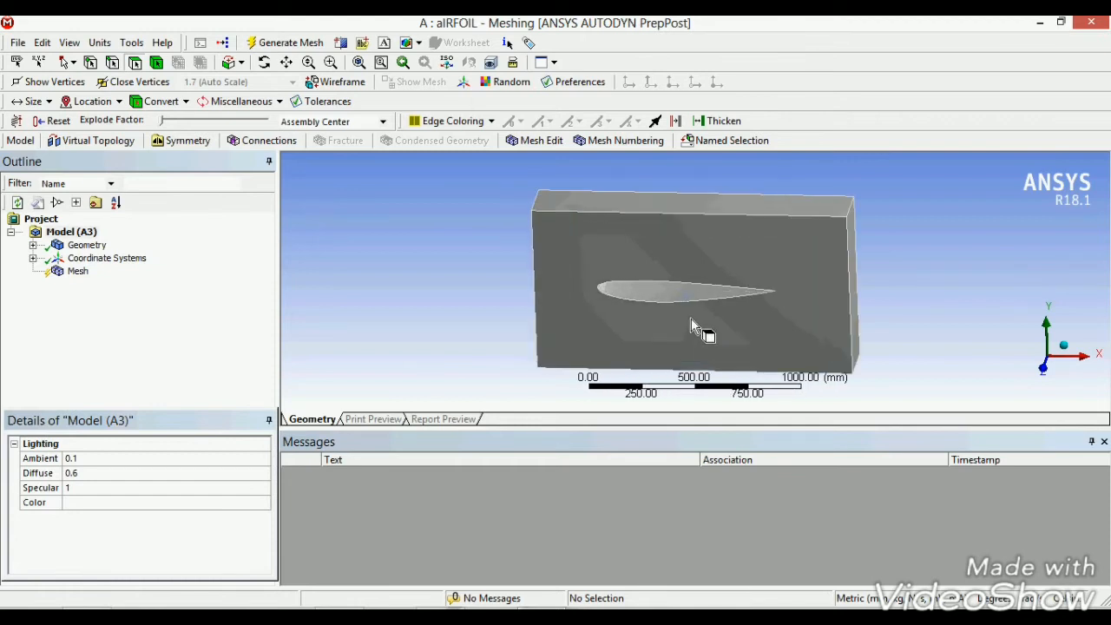
pyautogui.scroll(1, 691, 321)
# Generate the mesh with the default settings and inspect the elements around the airfoil
pyautogui.click(96, 259)
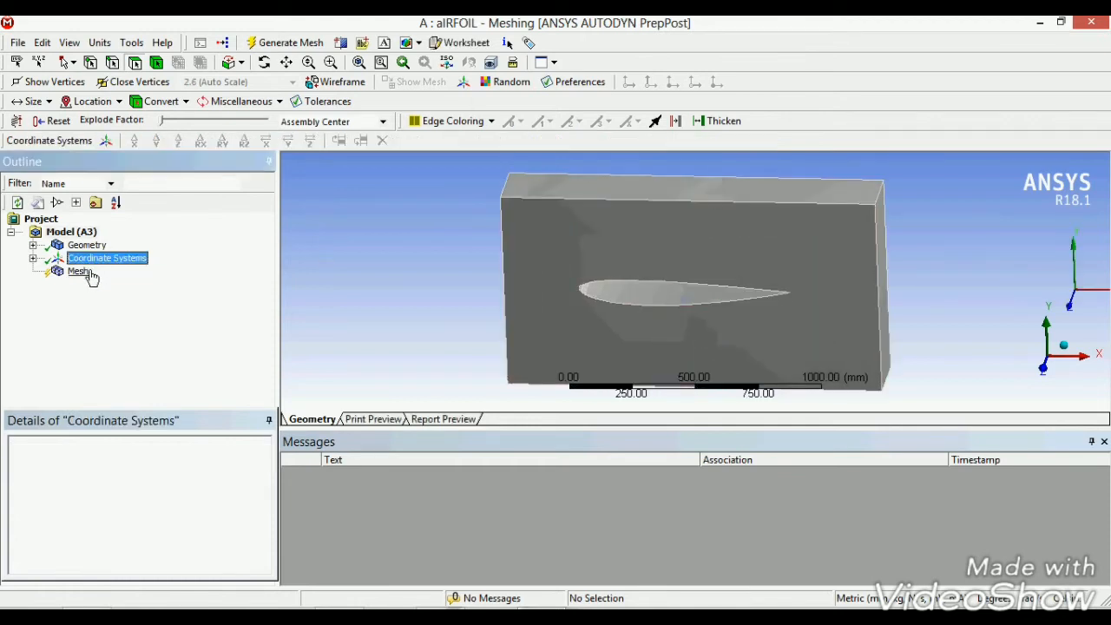
pyautogui.click(80, 271)
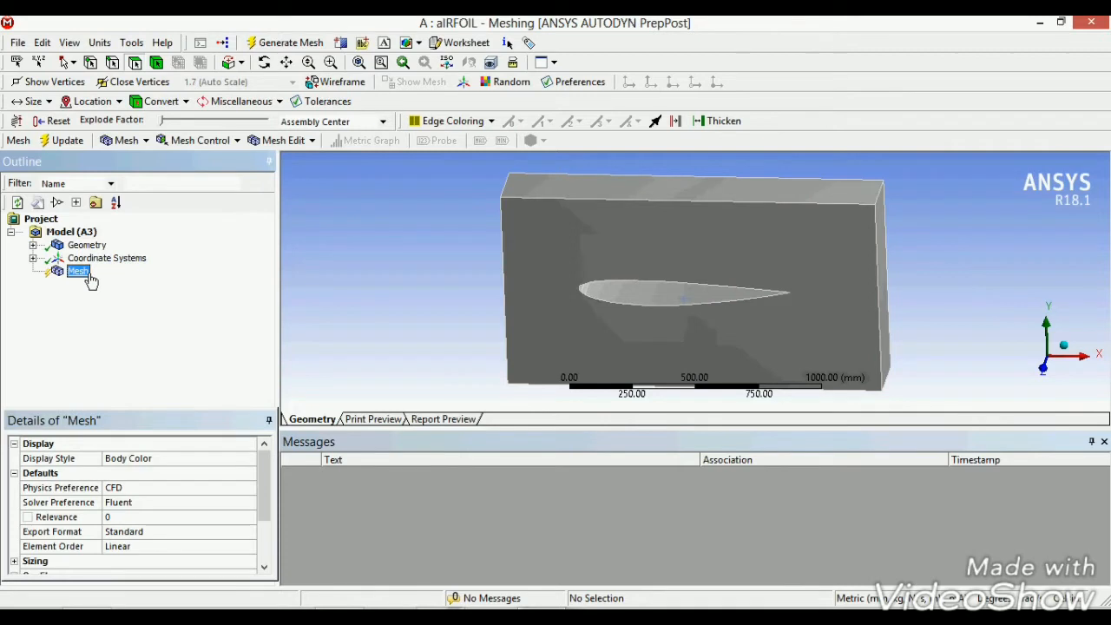
pyautogui.rightClick(87, 274)
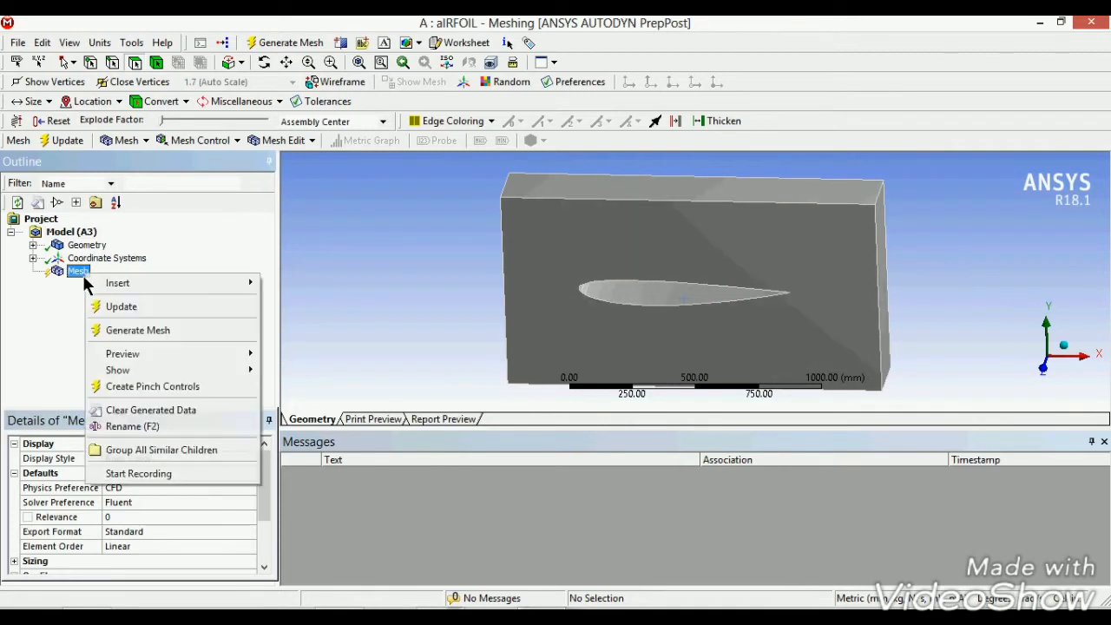
pyautogui.click(119, 336)
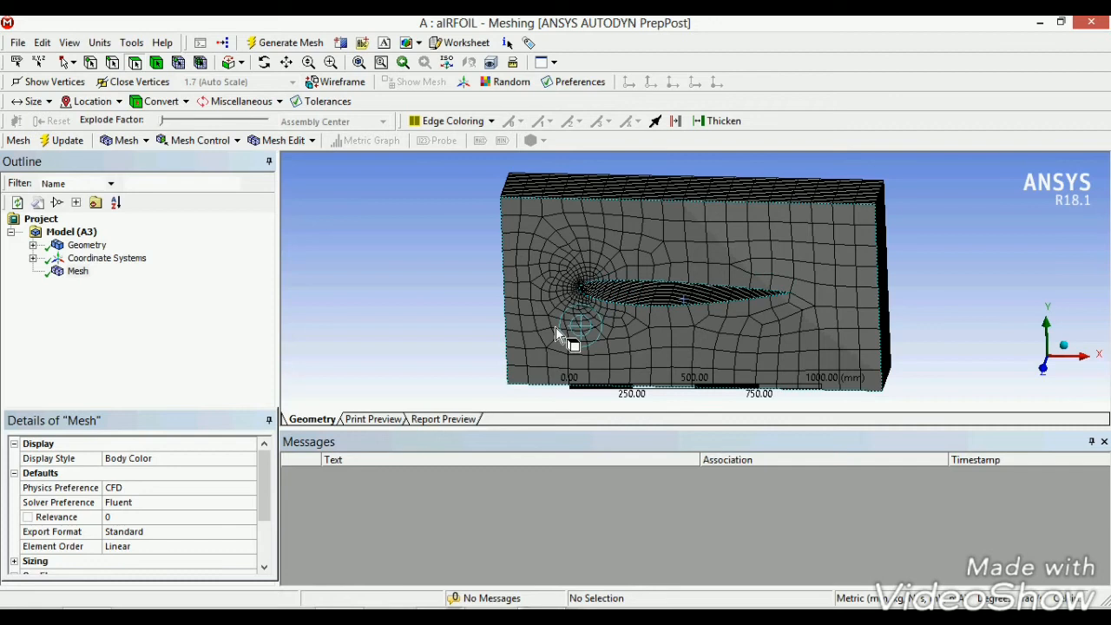
pyautogui.scroll(-5, 568, 303)
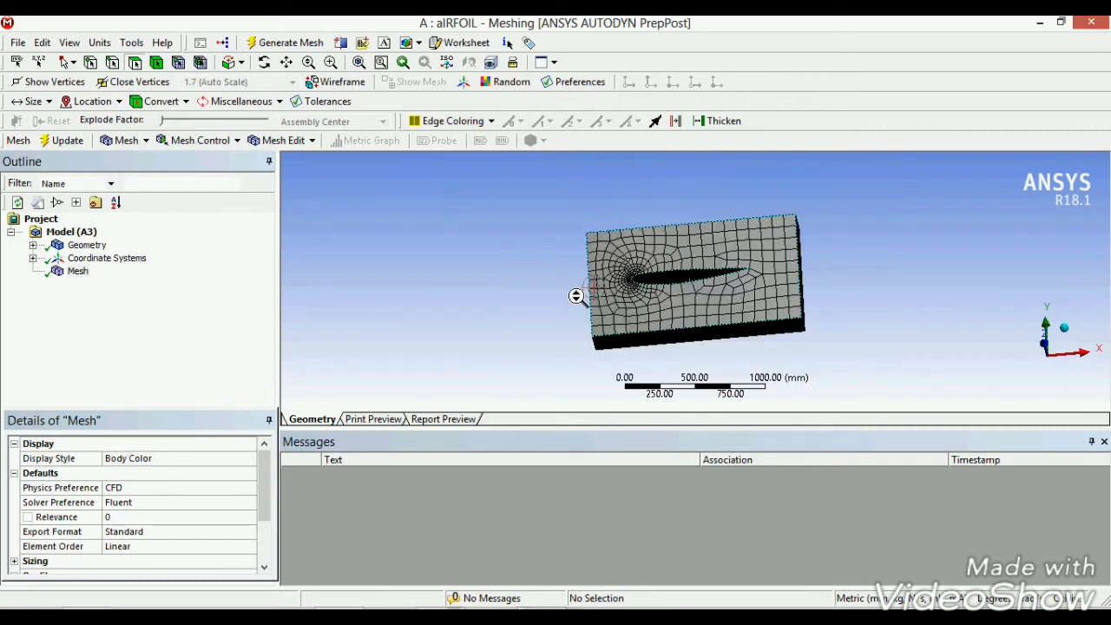
pyautogui.scroll(8, 577, 297)
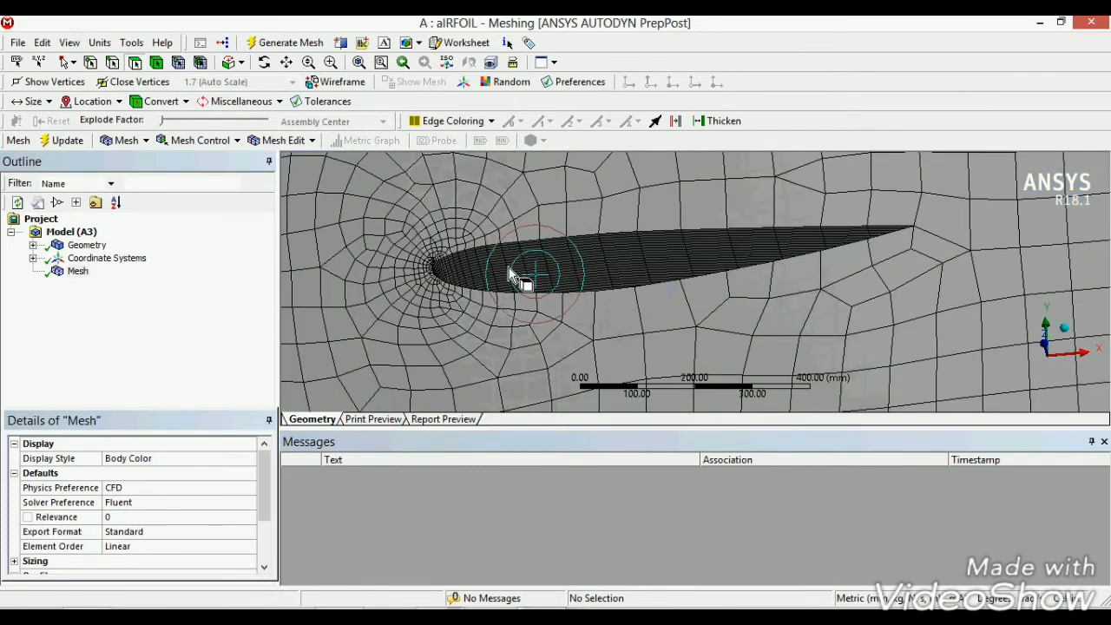
pyautogui.scroll(4, 512, 261)
pyautogui.scroll(-9, 513, 255)
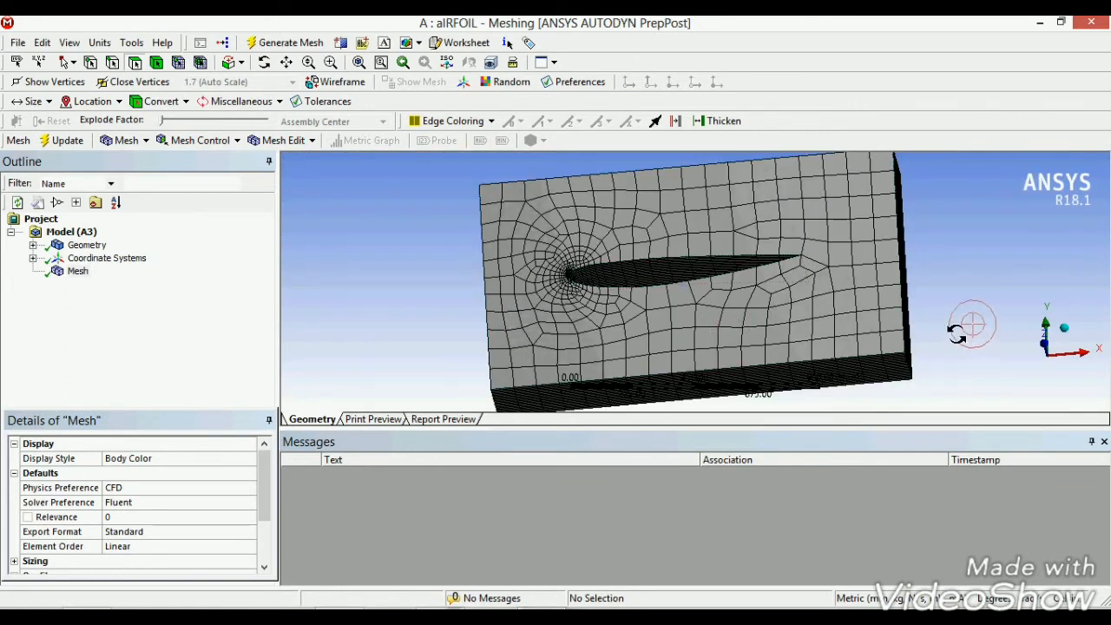
pyautogui.moveTo(955, 334); pyautogui.dragTo(978, 354)
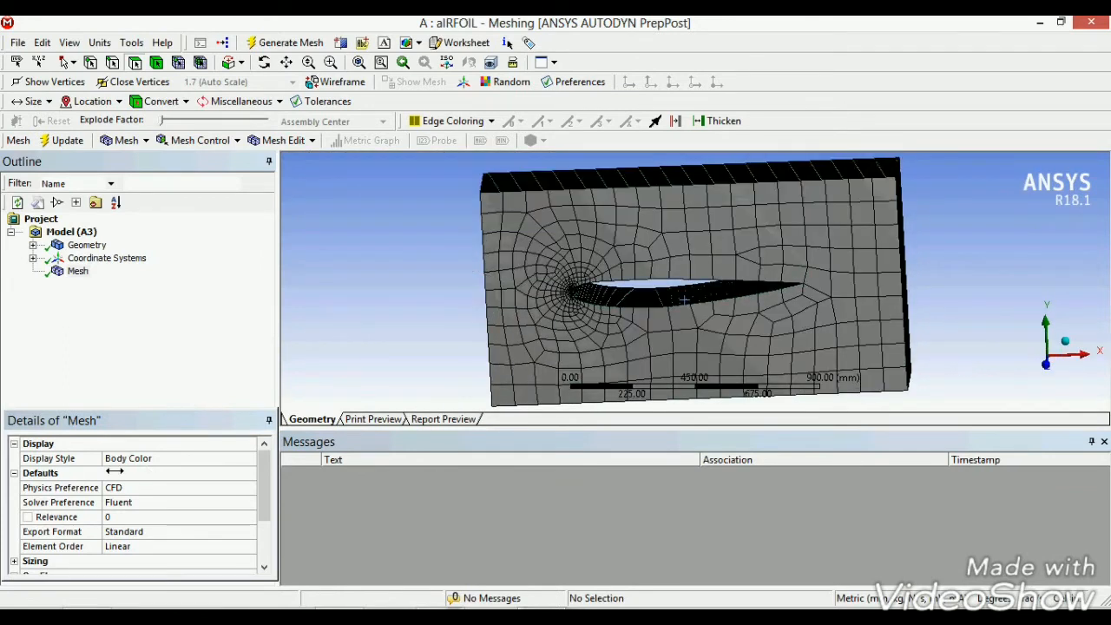
# Set the mesh sizing's Relevance Center to Fine
pyautogui.click(92, 272)
pyautogui.moveTo(152, 420); pyautogui.dragTo(154, 370)
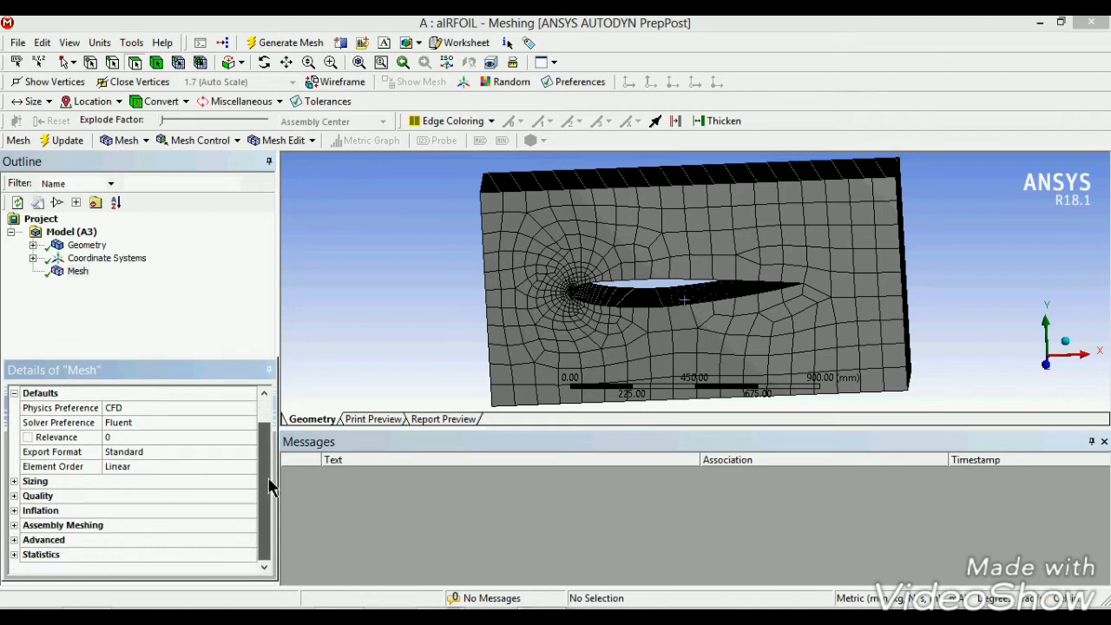
pyautogui.click(14, 491)
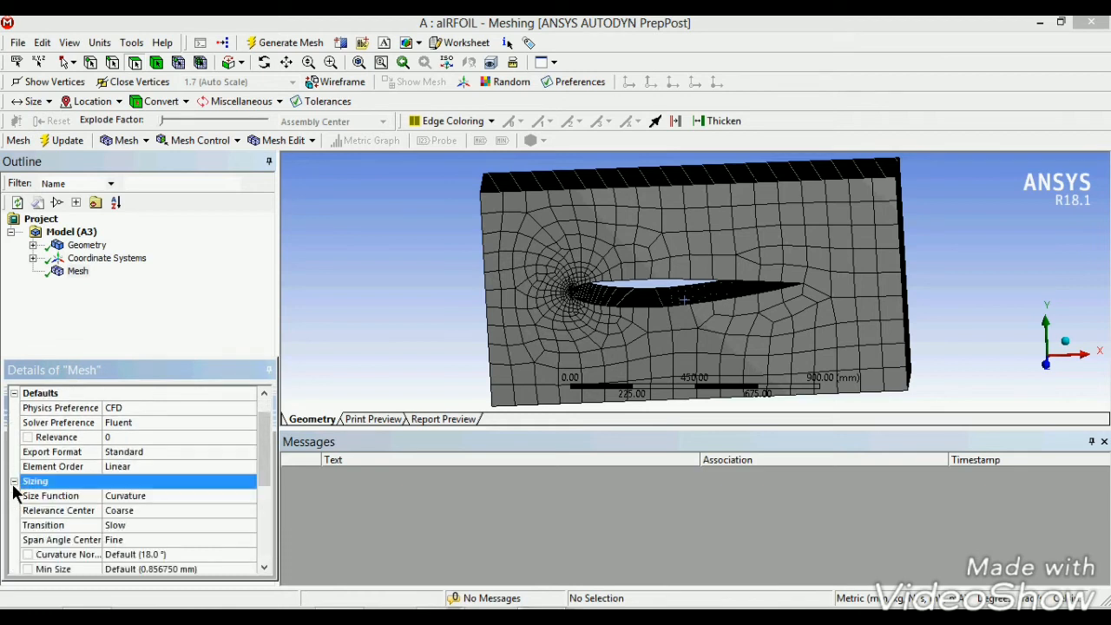
pyautogui.click(220, 517)
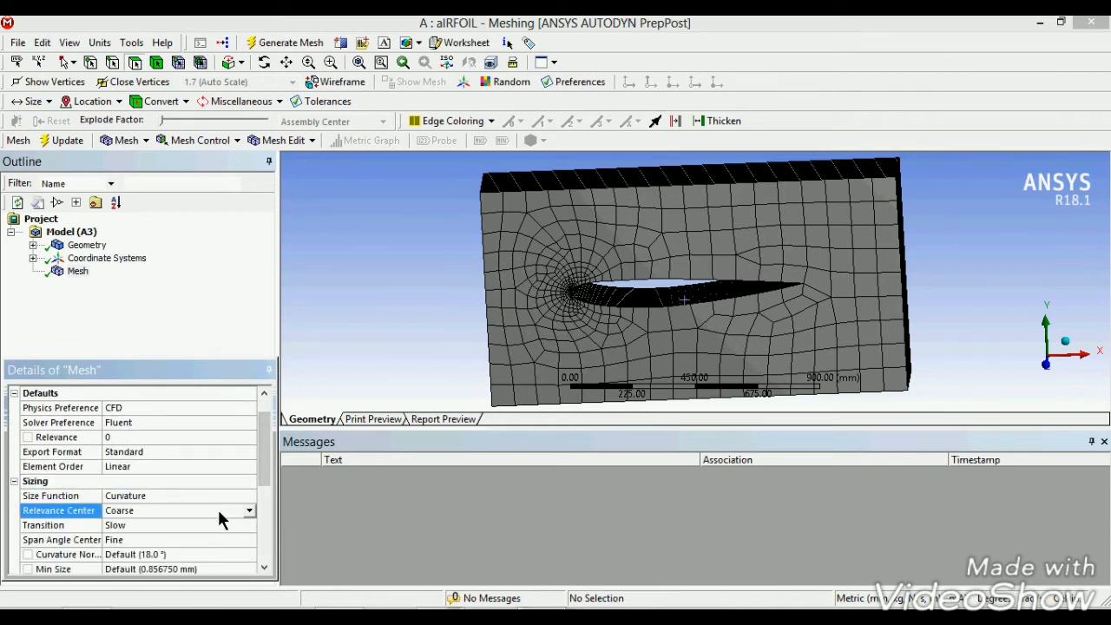
pyautogui.click(249, 513)
pyautogui.click(217, 543)
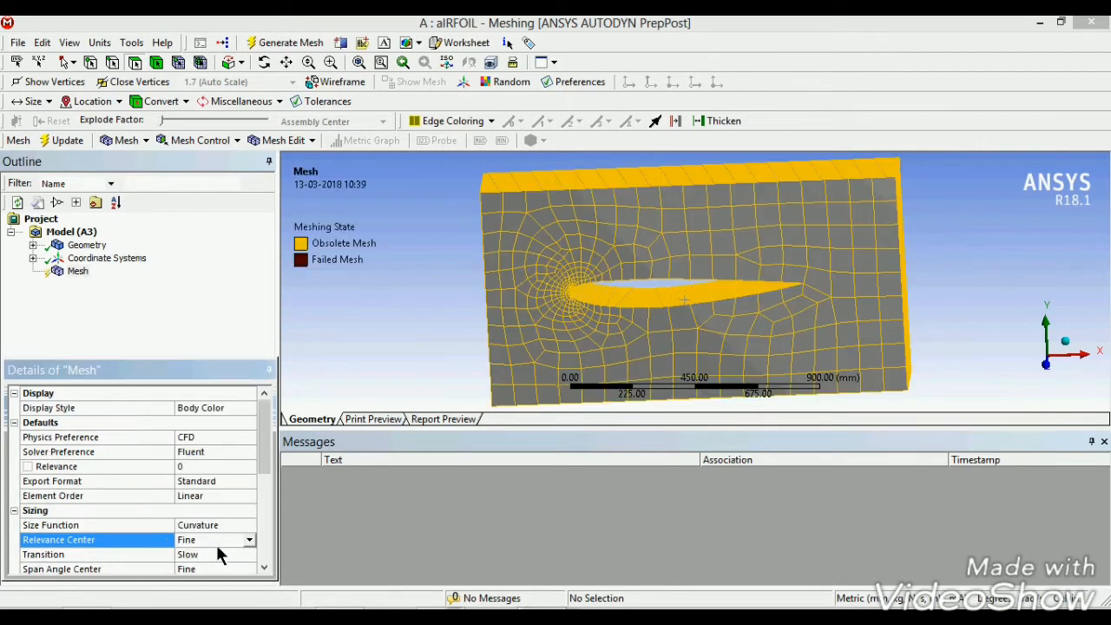
# Set the mesh quality smoothing to High, update the mesh and close the messages
pyautogui.moveTo(263, 469); pyautogui.dragTo(264, 560)
pyautogui.click(13, 495)
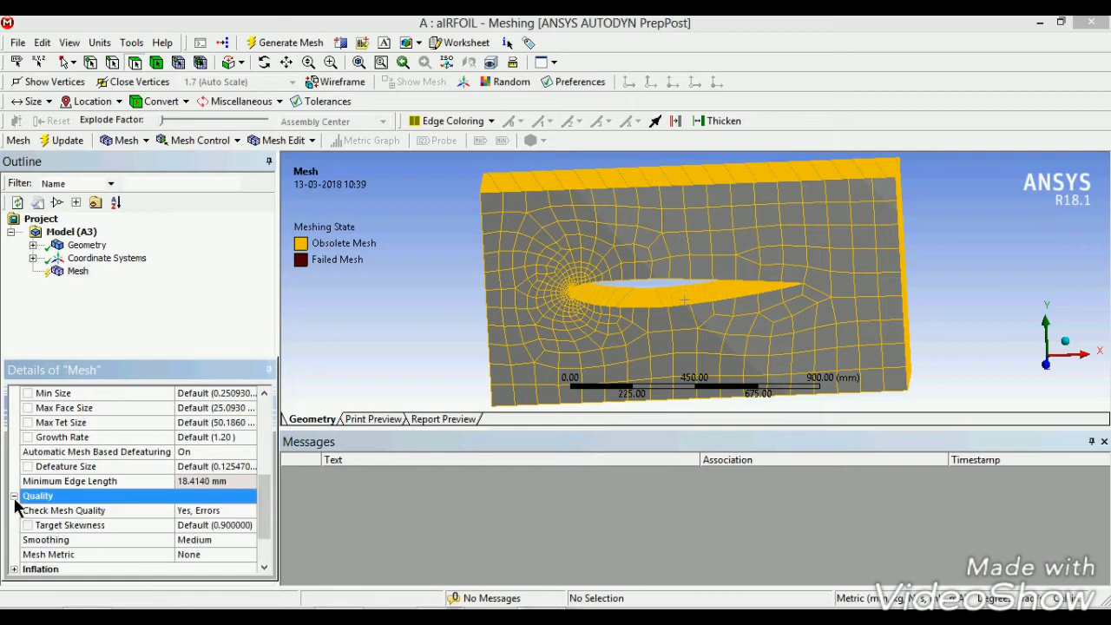
pyautogui.moveTo(265, 510); pyautogui.dragTo(263, 544)
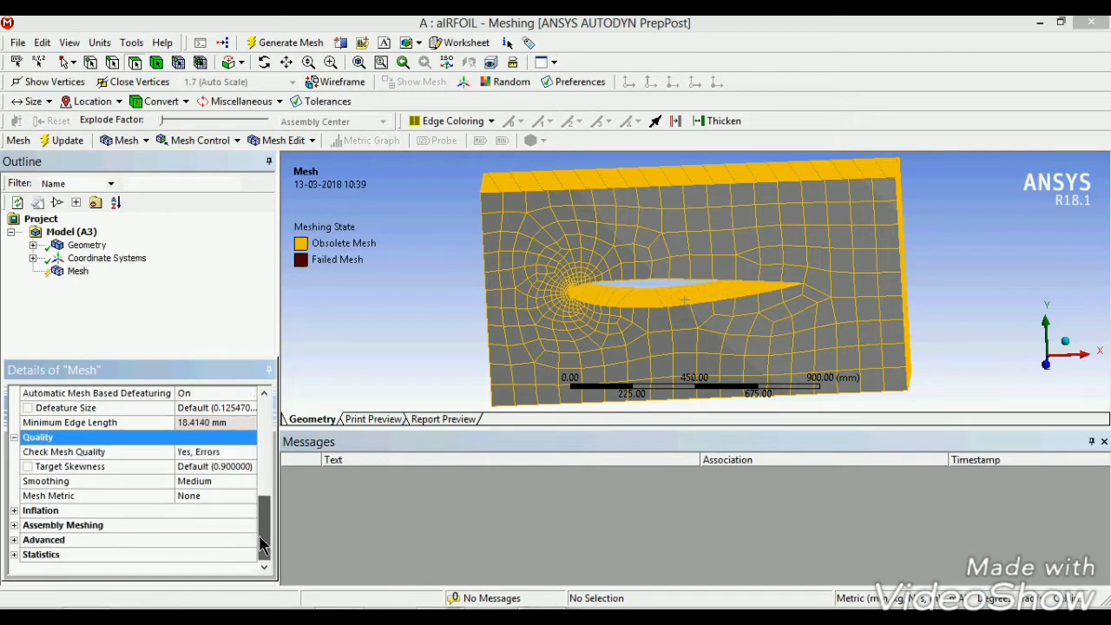
pyautogui.click(214, 482)
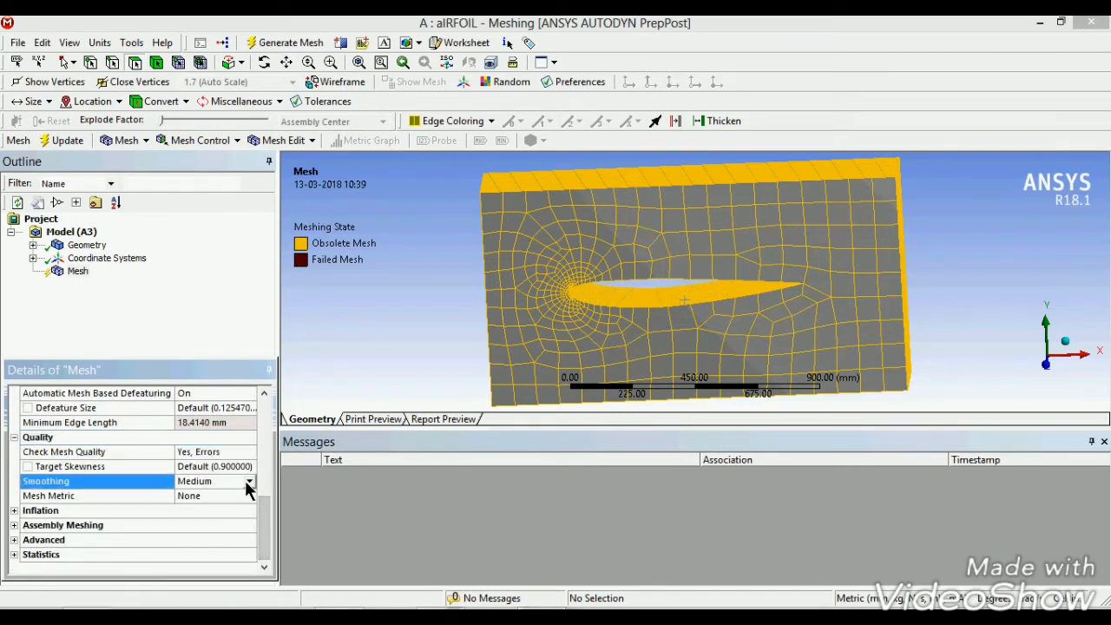
pyautogui.click(247, 482)
pyautogui.click(234, 512)
pyautogui.click(233, 284)
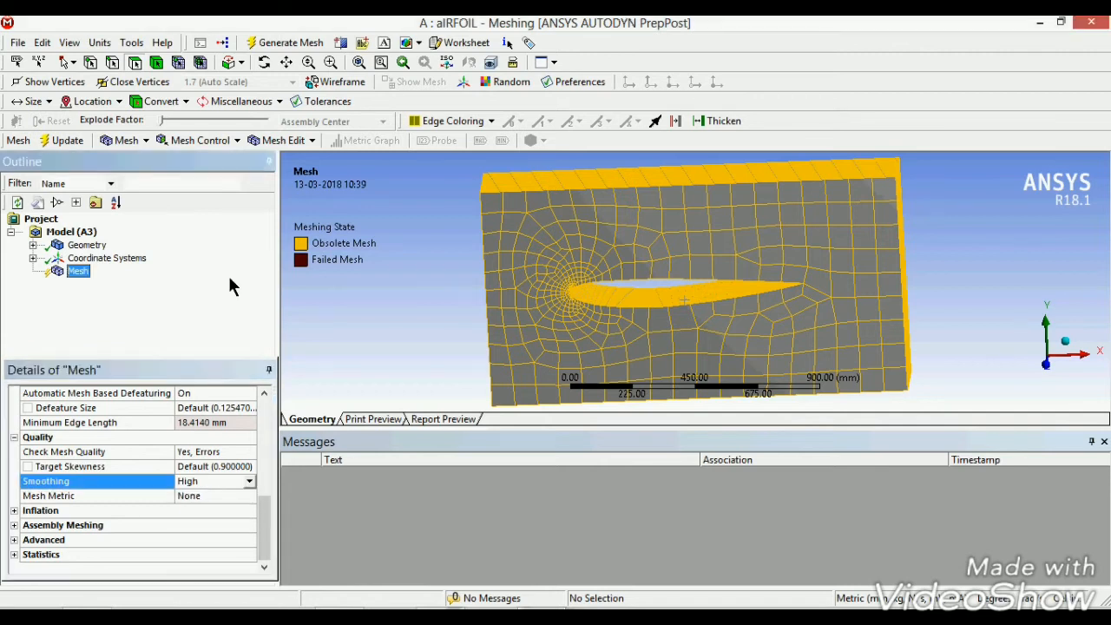
pyautogui.click(63, 141)
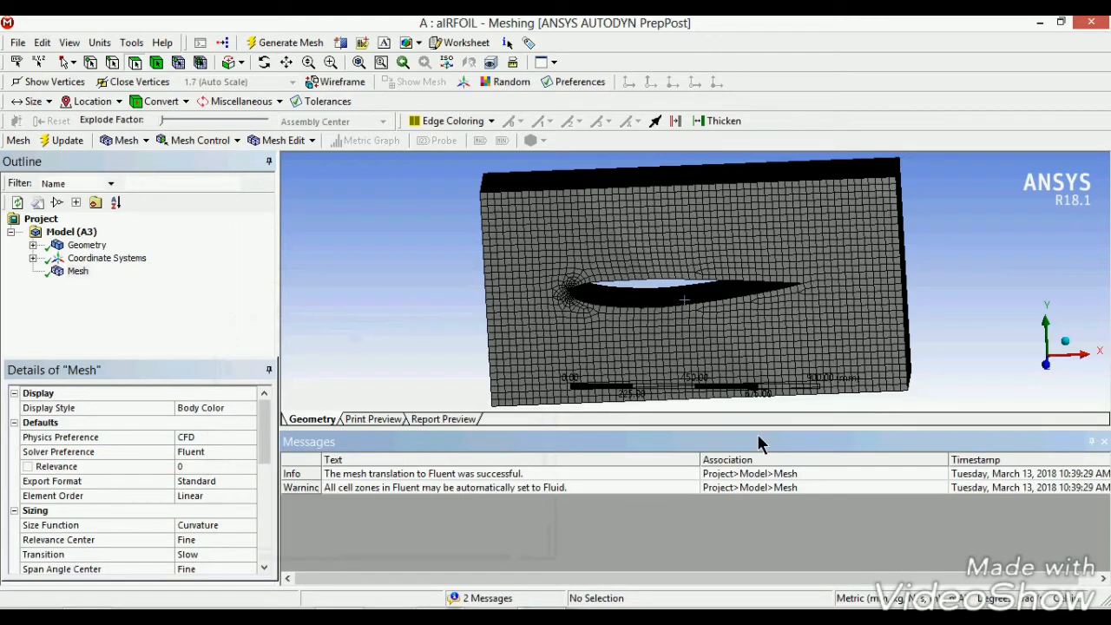
pyautogui.click(1103, 441)
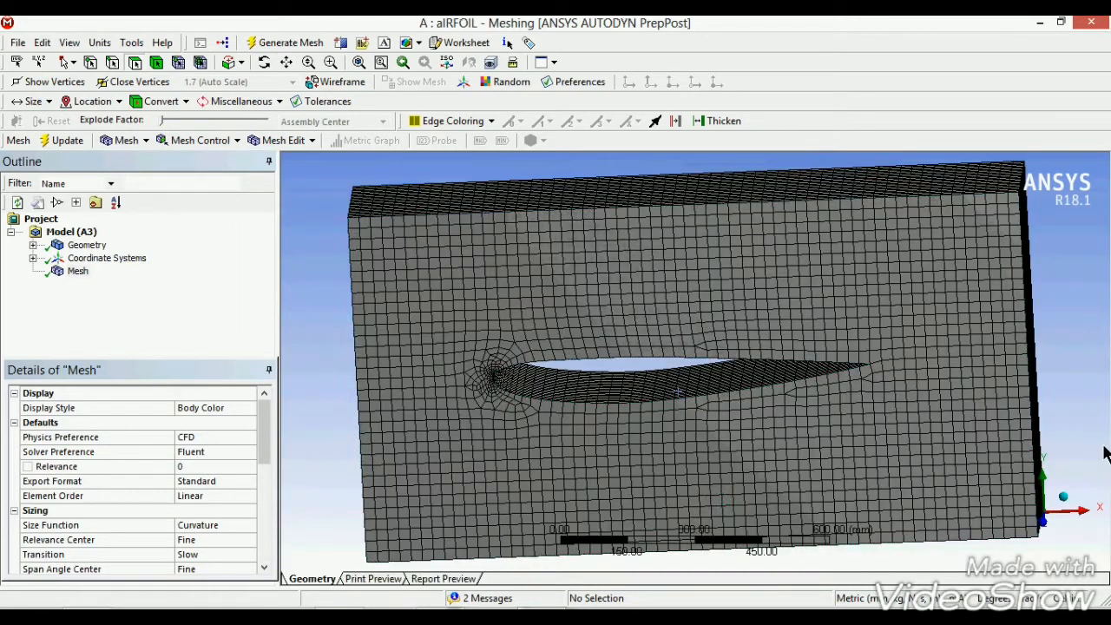
# Insert an inflation control in the mesh and scope its geometry to the block body
pyautogui.click(81, 271)
pyautogui.rightClick(87, 276)
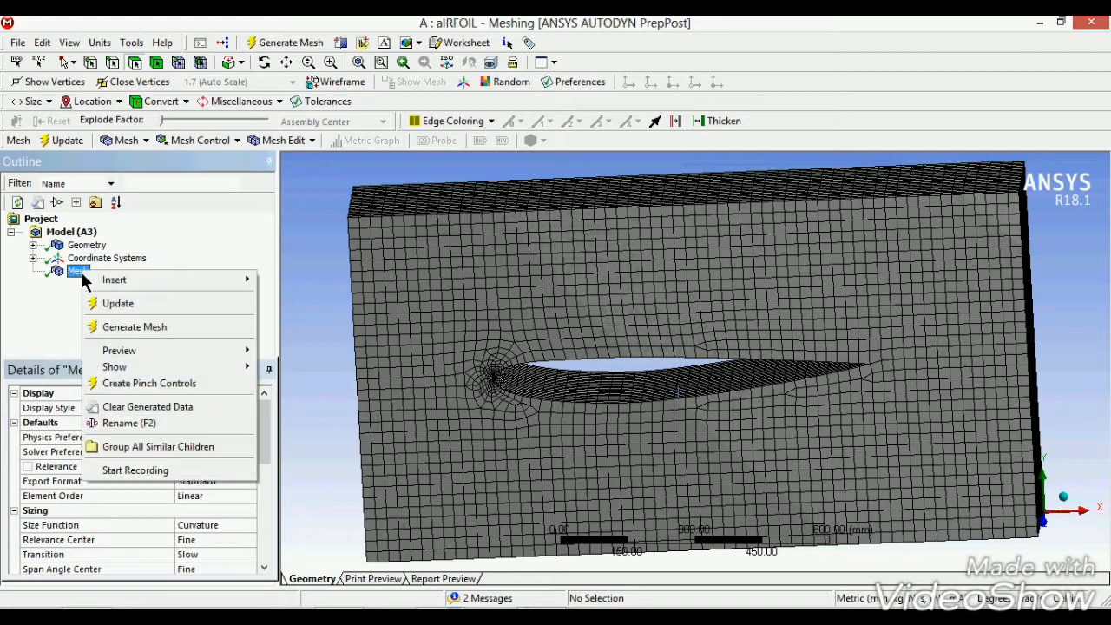
pyautogui.moveTo(213, 285)
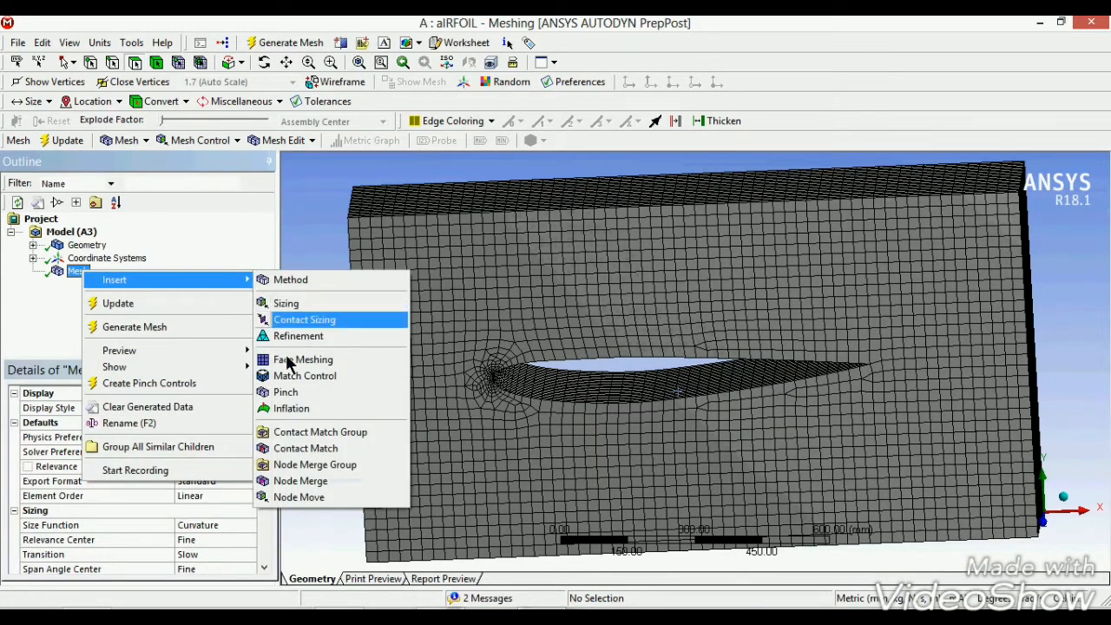
pyautogui.click(286, 408)
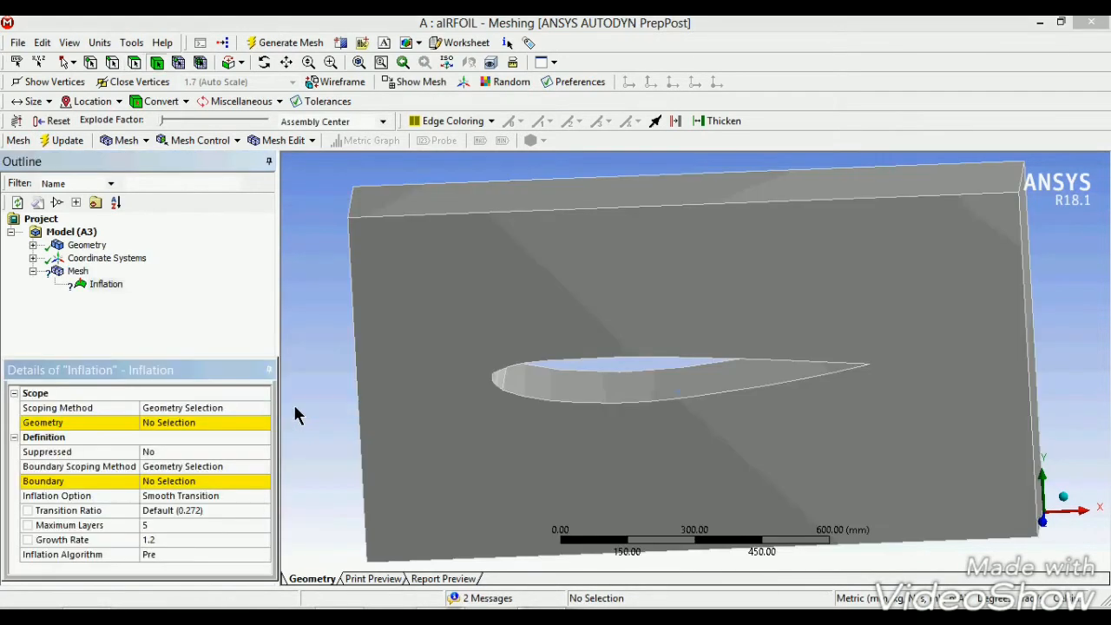
pyautogui.click(177, 422)
pyautogui.click(380, 353)
pyautogui.click(170, 422)
# Set the inflation boundary to the four airfoil faces: the lower surface, the two leading-edge faces and the upper surface
pyautogui.click(171, 482)
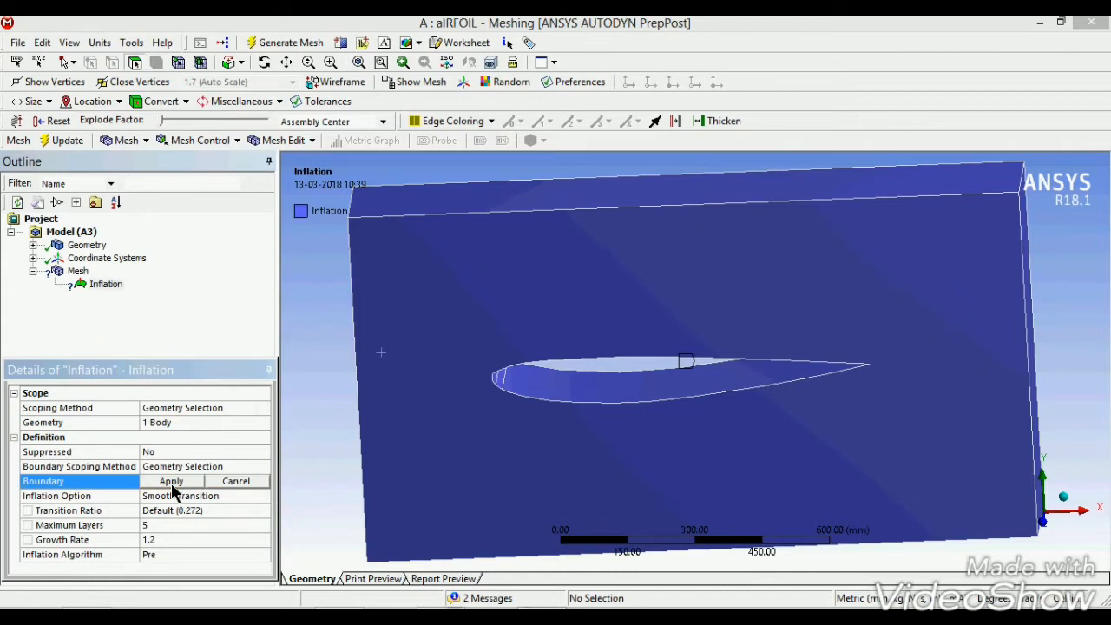
pyautogui.click(556, 400)
pyautogui.keyDown('ctrl'); pyautogui.moveTo(556, 392); pyautogui.dragTo(536, 376, button='middle'); pyautogui.keyUp('ctrl')
pyautogui.click(591, 431)
pyautogui.click(569, 384)
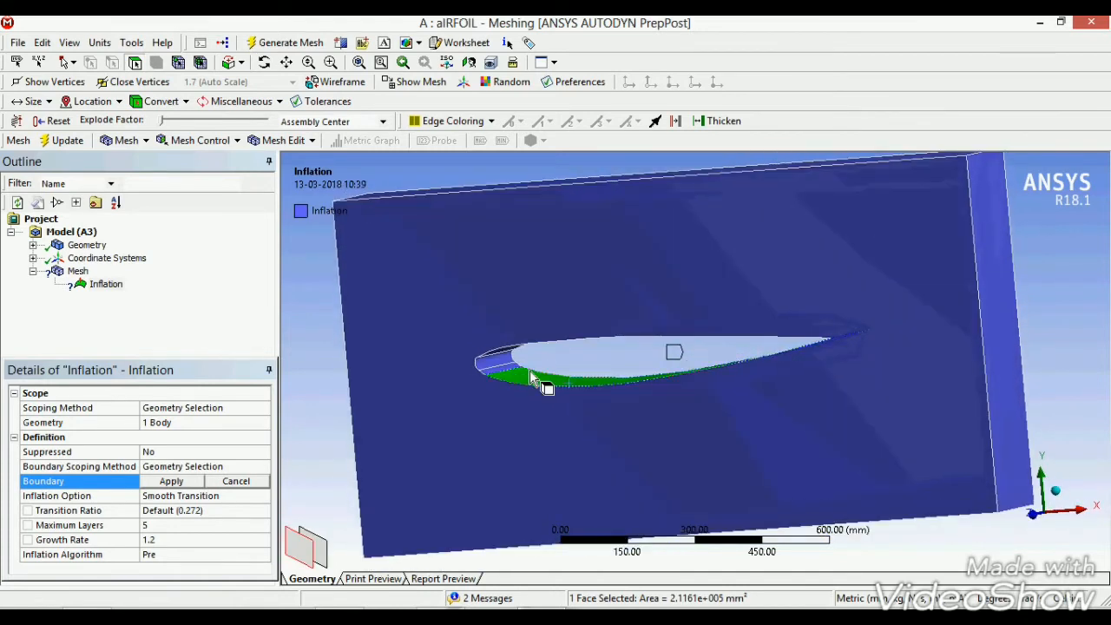
pyautogui.keyDown('ctrl'); pyautogui.click(510, 374); pyautogui.keyUp('ctrl')
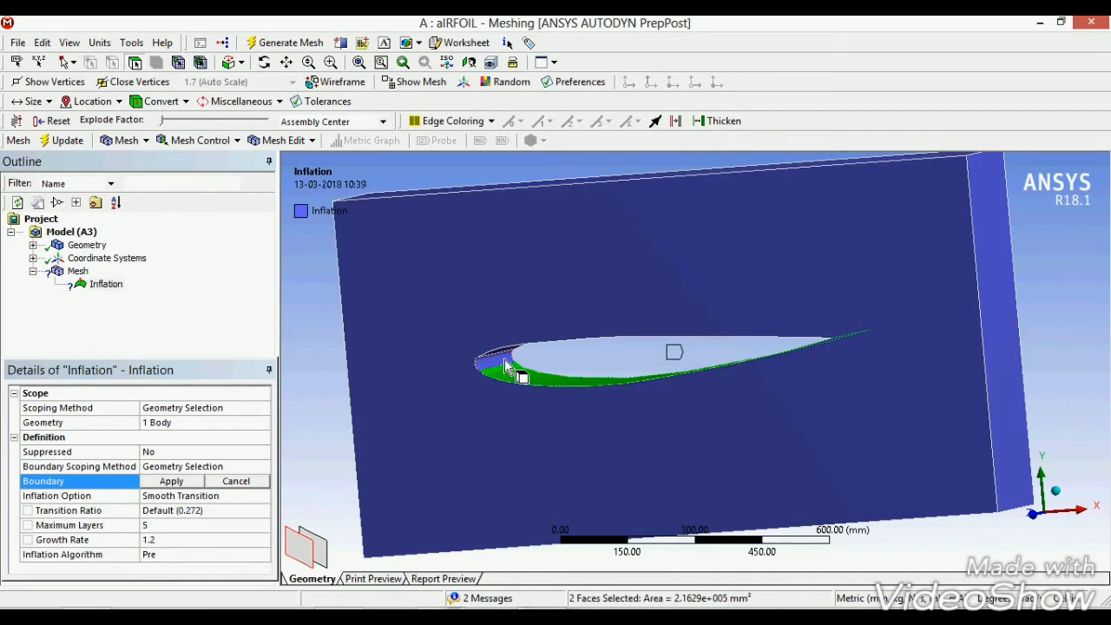
pyautogui.keyDown('ctrl'); pyautogui.click(507, 371); pyautogui.keyUp('ctrl')
pyautogui.moveTo(506, 368); pyautogui.dragTo(501, 318, button='middle')
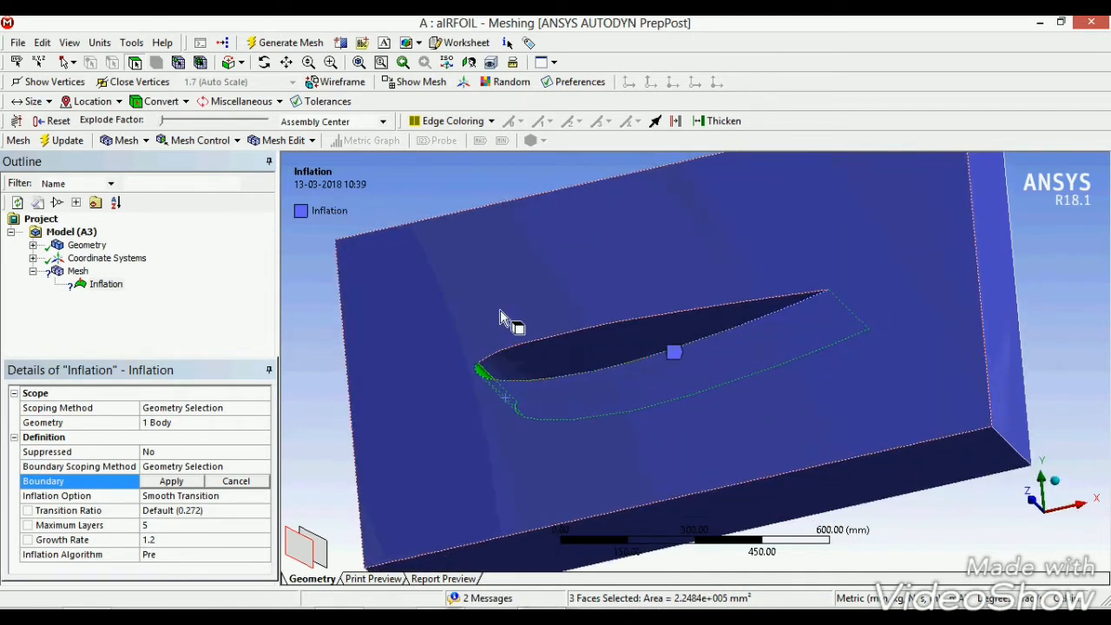
pyautogui.keyDown('ctrl'); pyautogui.click(530, 351); pyautogui.keyUp('ctrl')
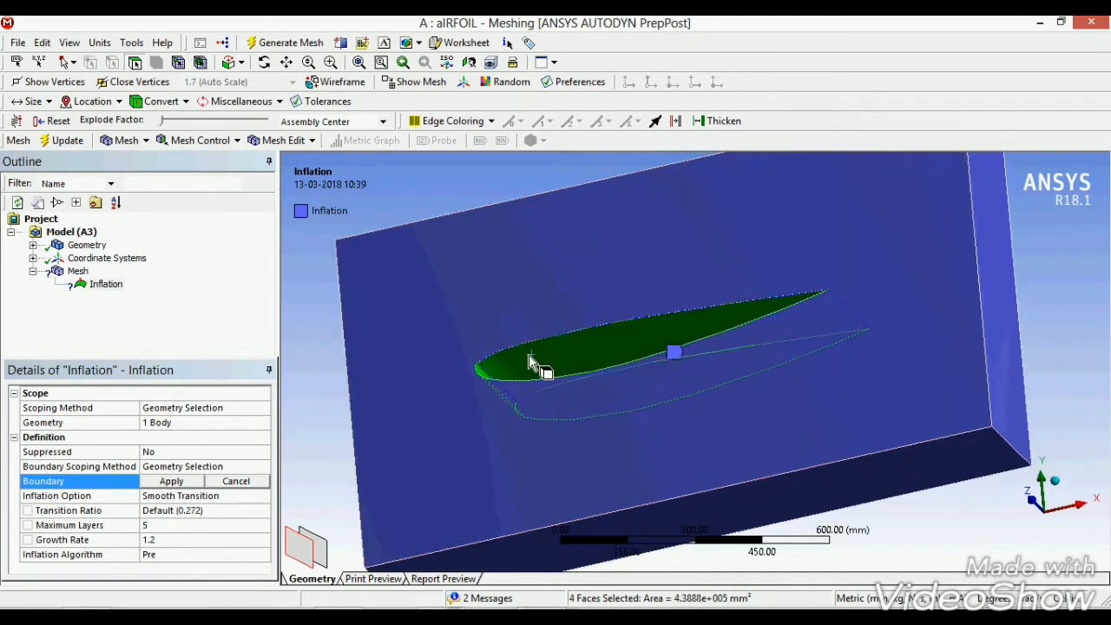
pyautogui.click(165, 481)
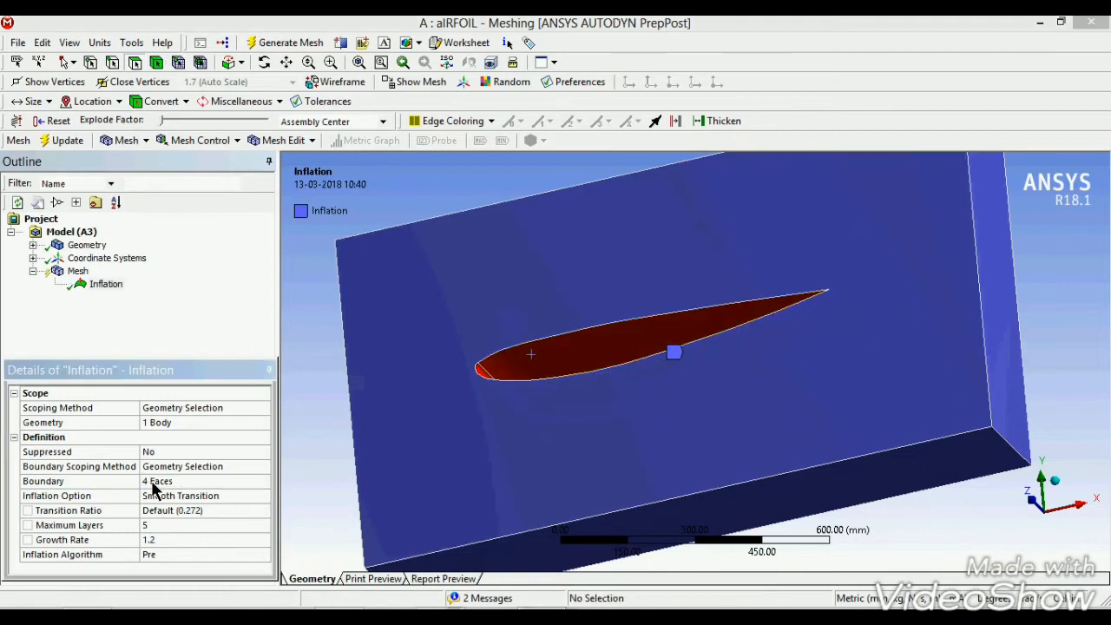
pyautogui.click(170, 333)
# Create a named selection called inlet on the block's end face ahead of the airfoil's leading edge
pyautogui.moveTo(436, 213); pyautogui.dragTo(367, 255, button='middle')
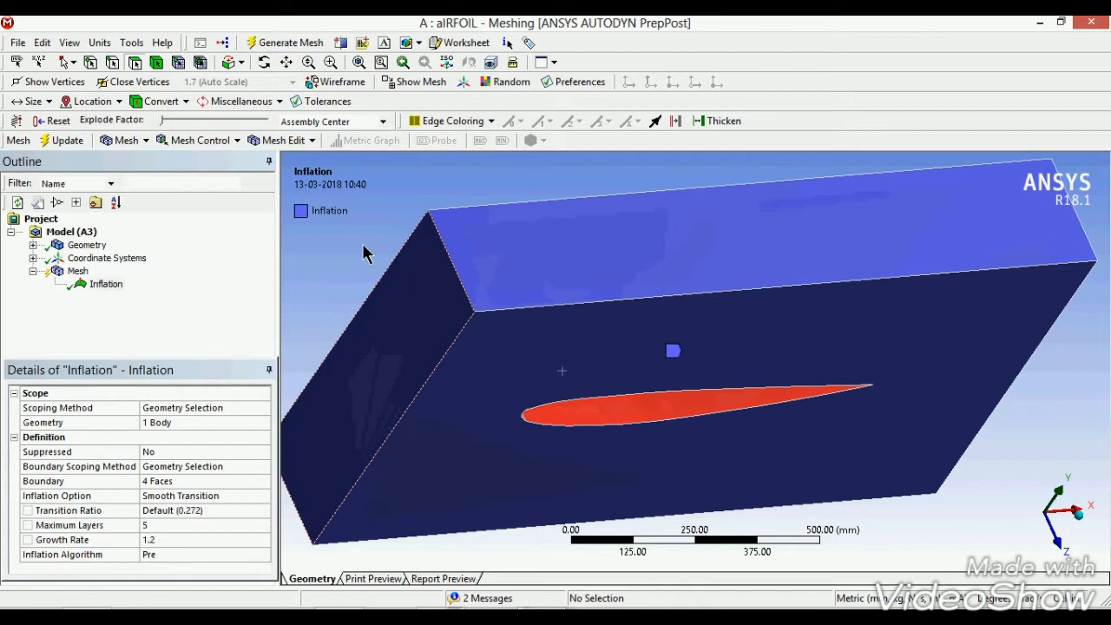
pyautogui.click(395, 332)
pyautogui.rightClick(386, 328)
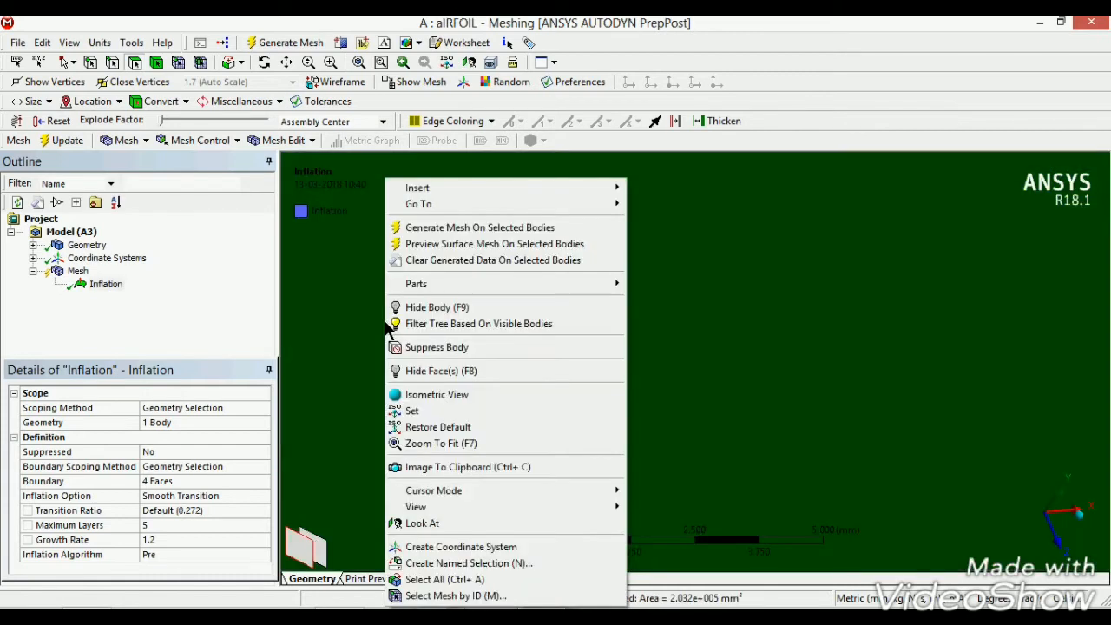
pyautogui.click(432, 563)
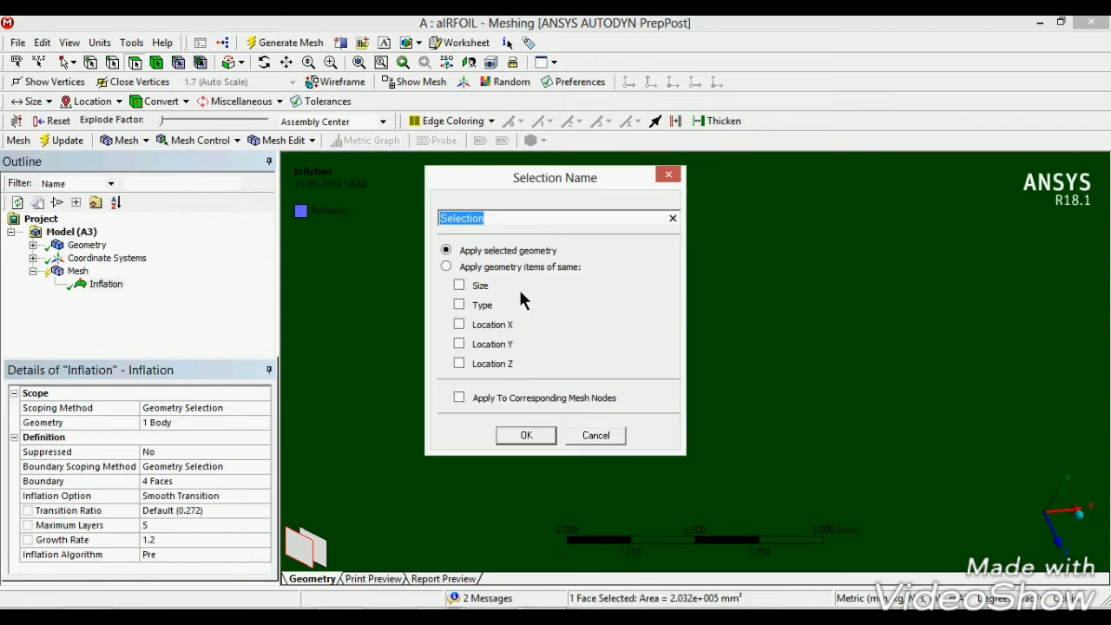
pyautogui.write('inlet')
pyautogui.click(528, 435)
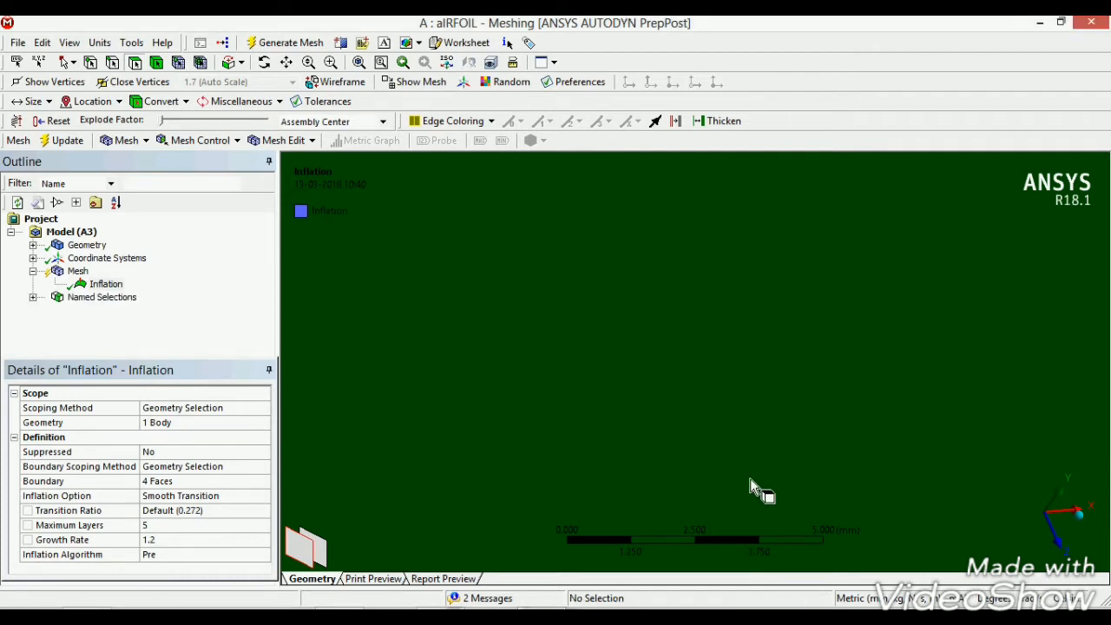
# Create a named selection called outlet on the block's end face behind the airfoil's trailing edge
pyautogui.click(1078, 514)
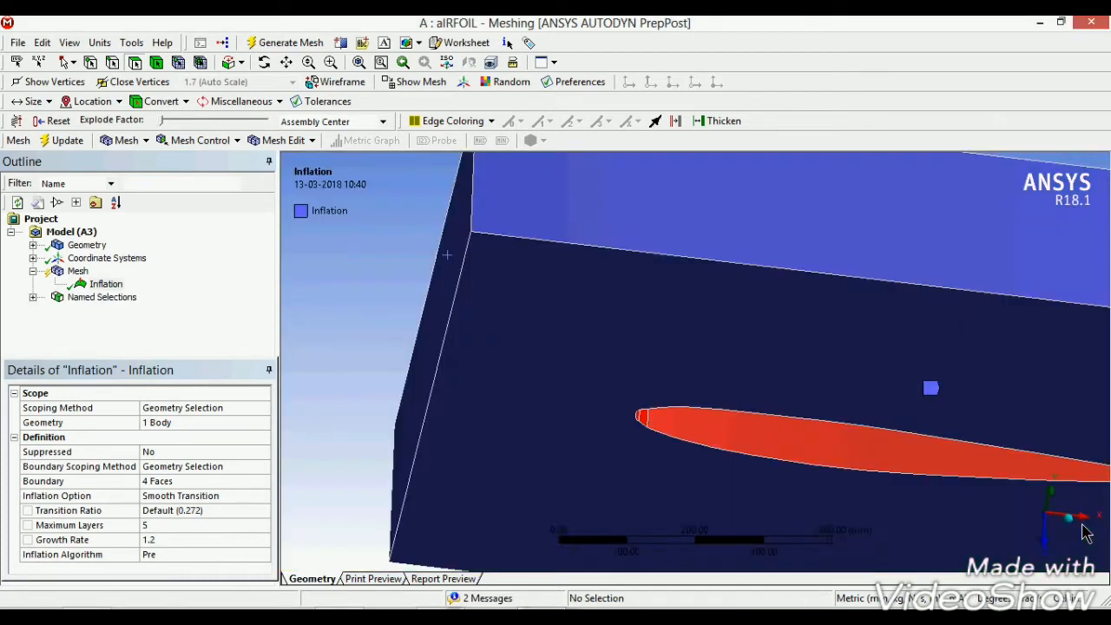
pyautogui.click(838, 458)
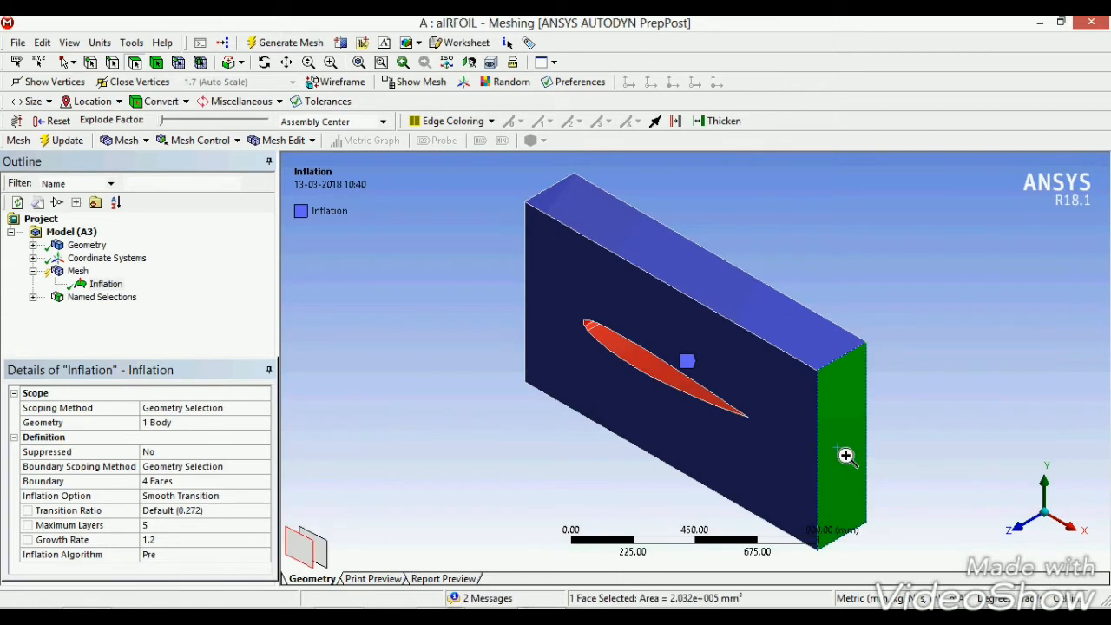
pyautogui.rightClick(845, 442)
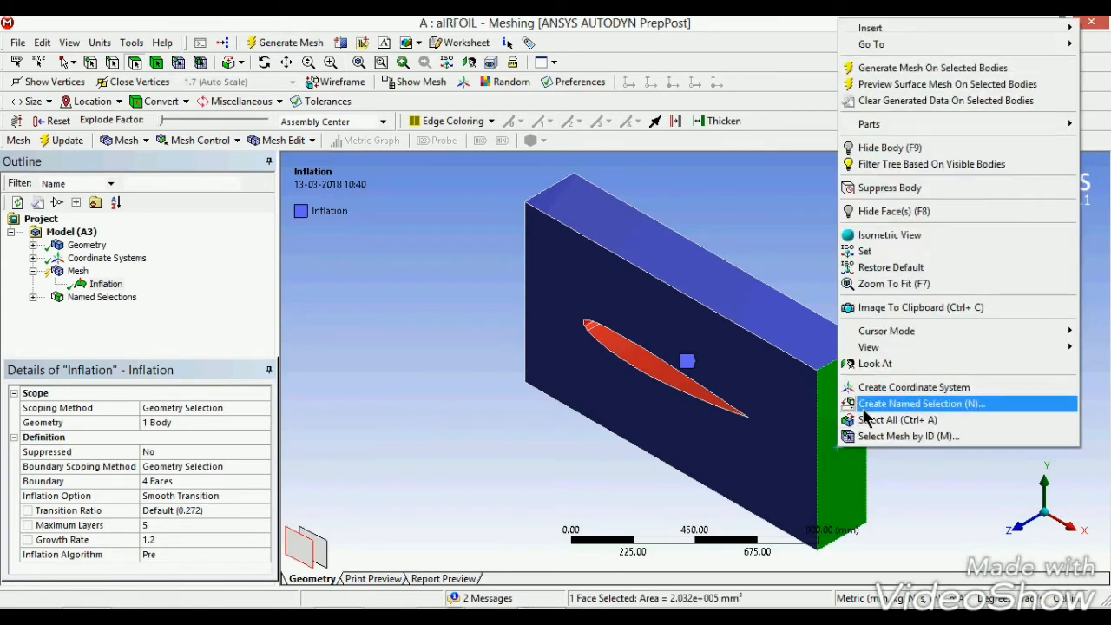
pyautogui.click(864, 411)
pyautogui.write('outlet')
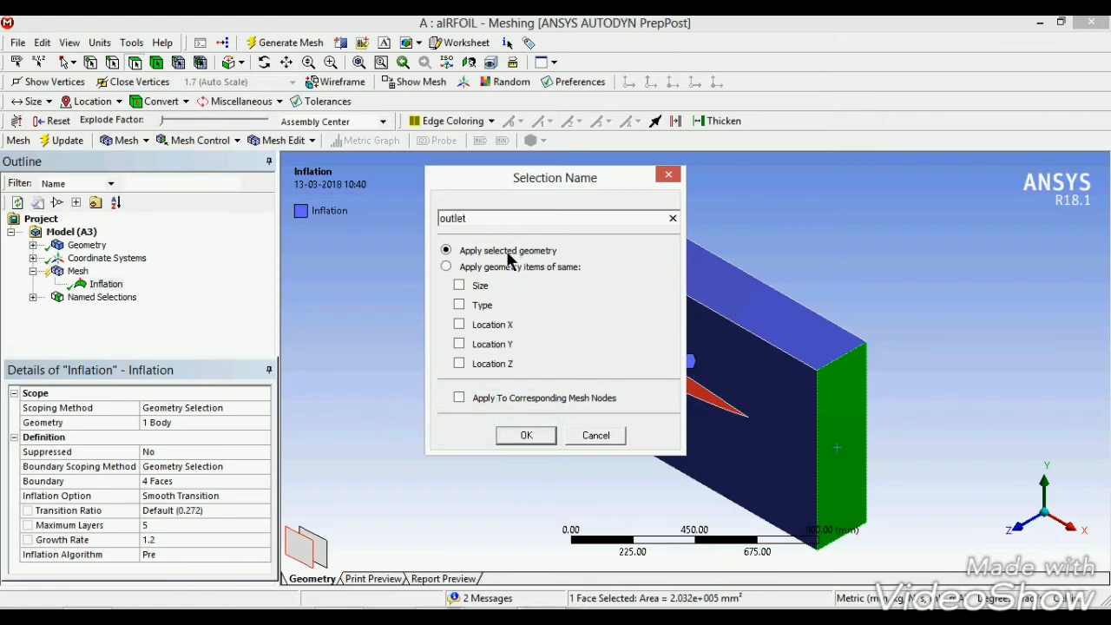
pyautogui.click(526, 436)
# Create a named selection called b1 on the airfoil's large lower surface
pyautogui.moveTo(538, 471); pyautogui.dragTo(558, 442, button='middle')
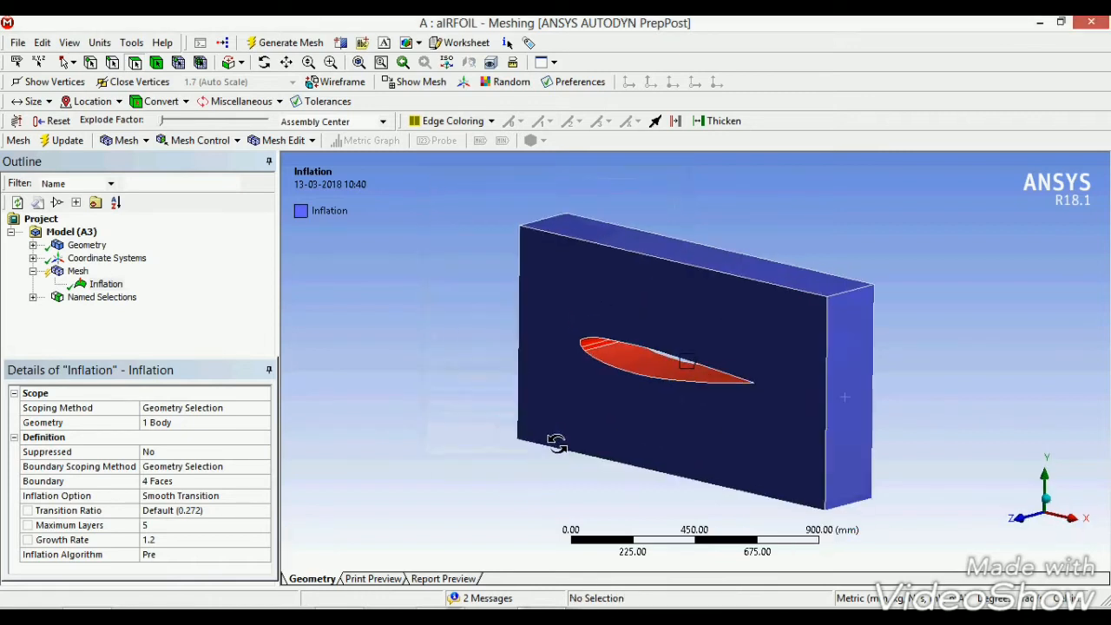
pyautogui.click(619, 364)
pyautogui.rightClick(618, 364)
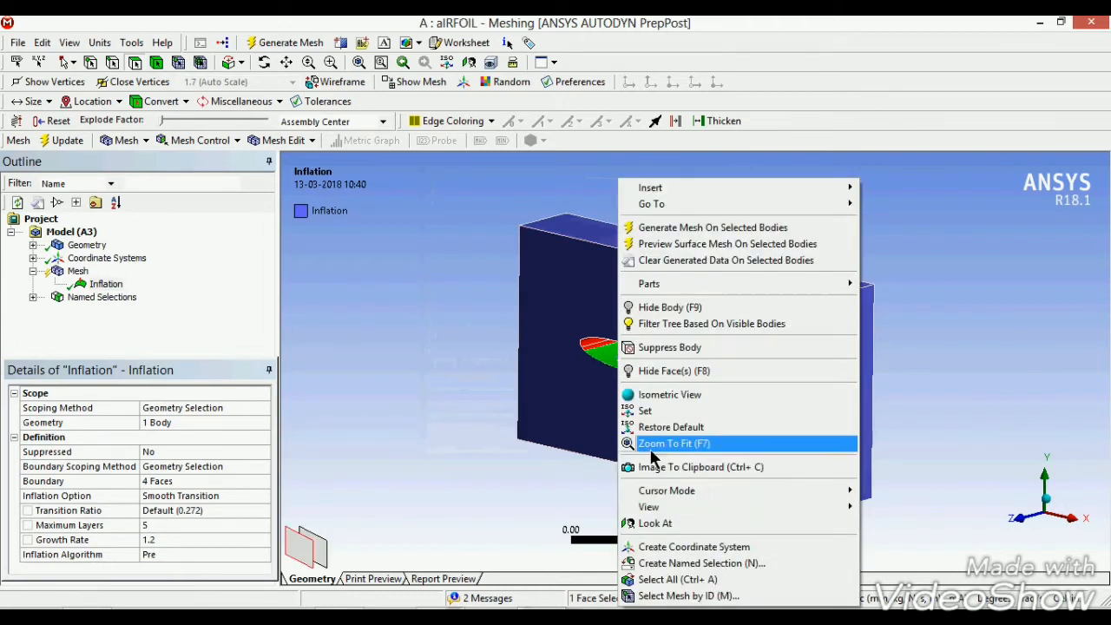
pyautogui.click(674, 564)
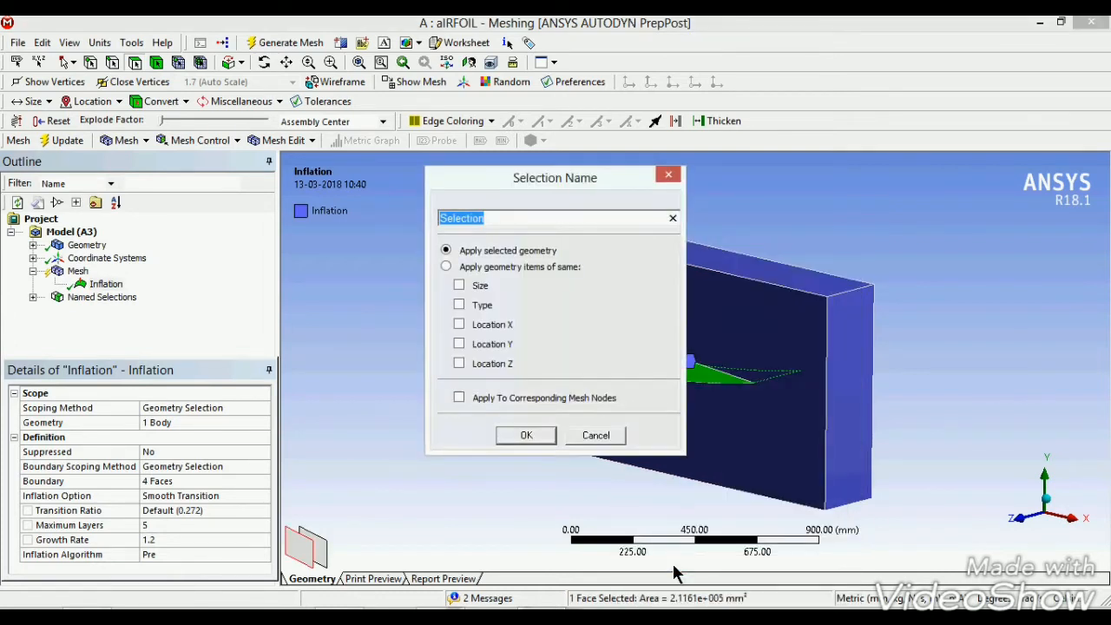
pyautogui.write('b1')
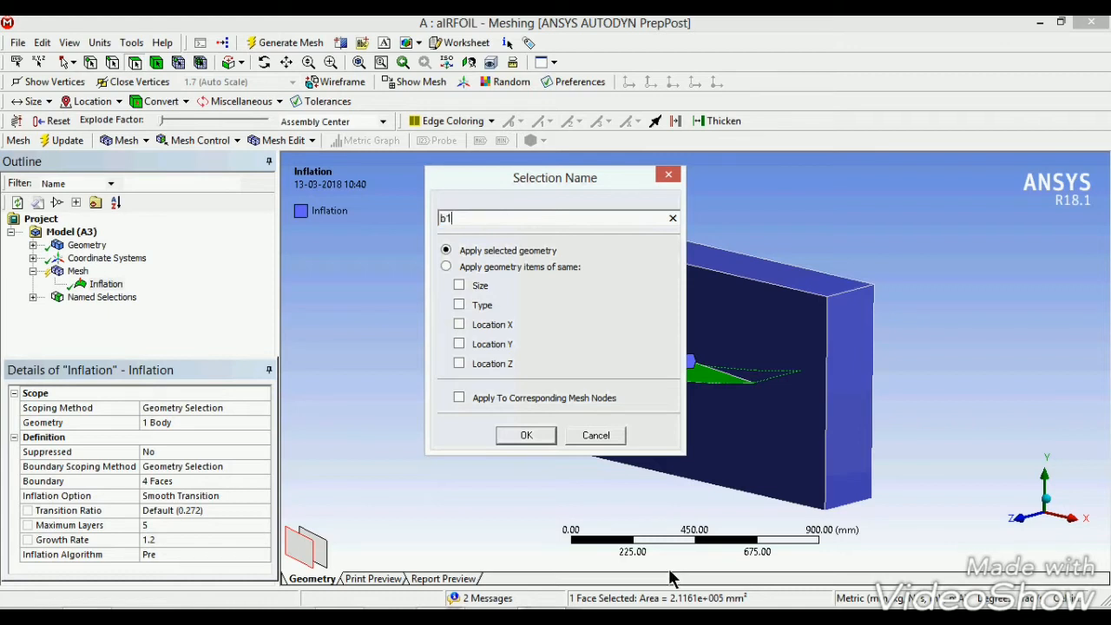
pyautogui.click(509, 439)
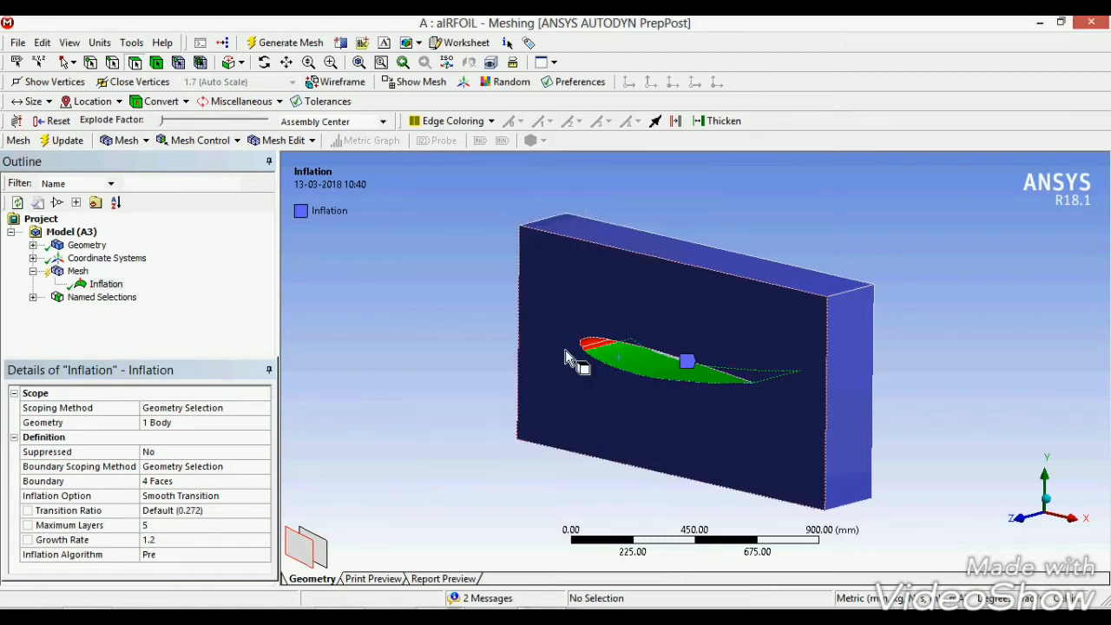
# Create a named selection called f1 on the narrow leading-edge face adjoining the airfoil's lower surface
pyautogui.click(590, 358)
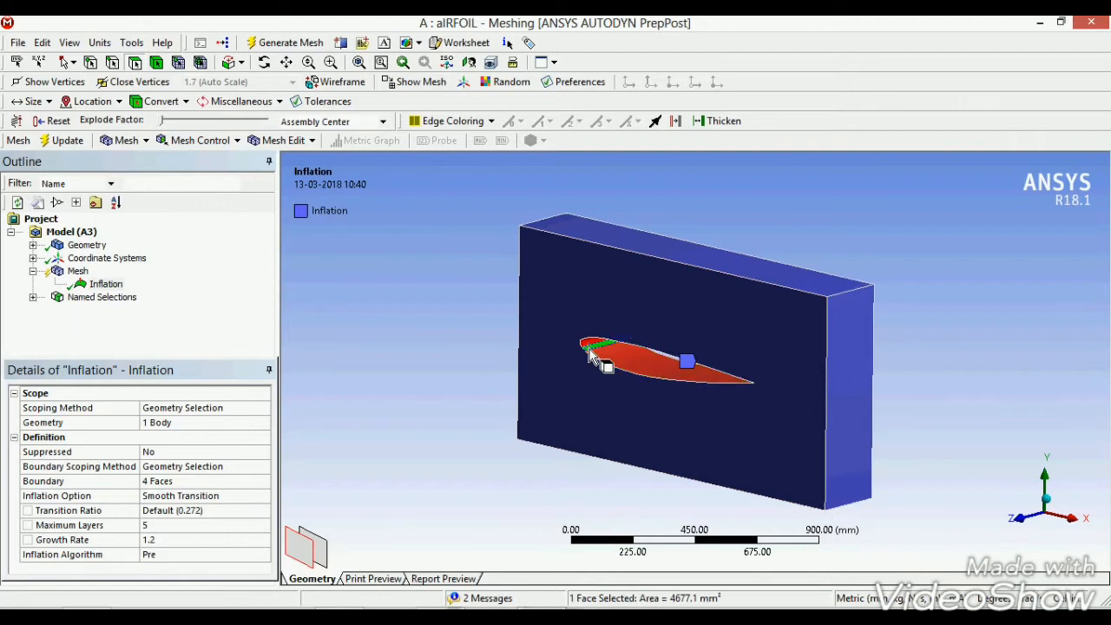
pyautogui.rightClick(594, 354)
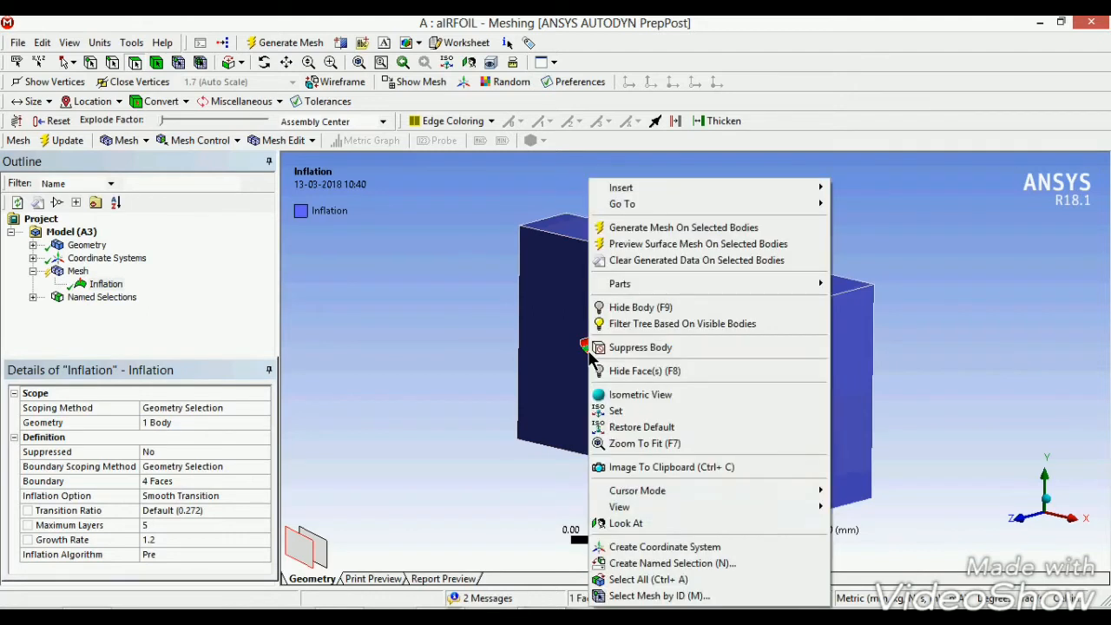
pyautogui.click(623, 564)
pyautogui.write('f1')
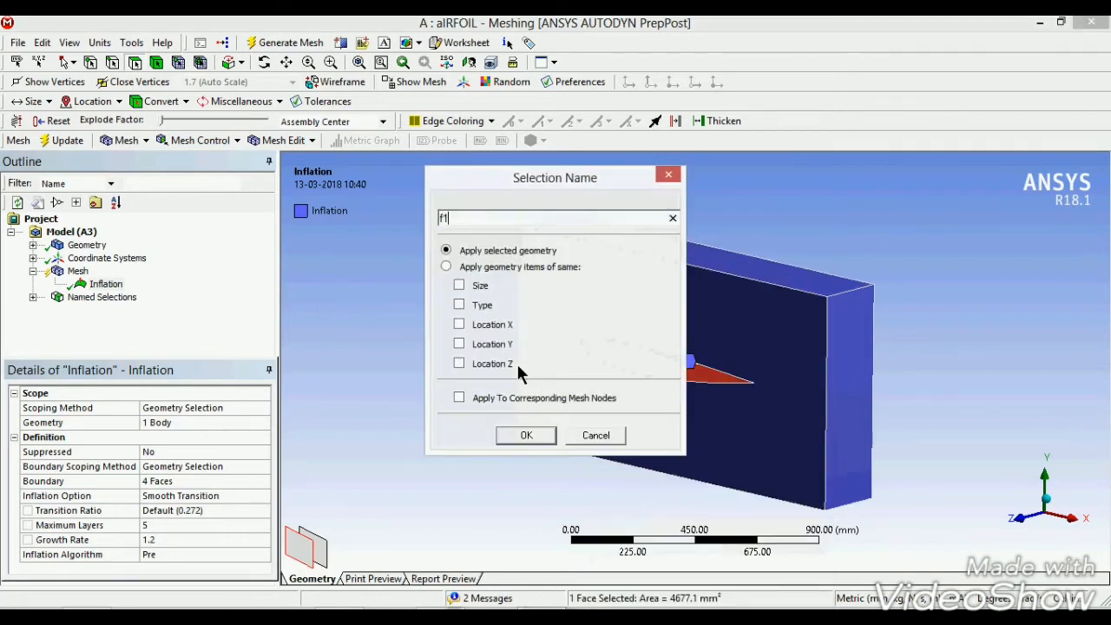
pyautogui.click(525, 435)
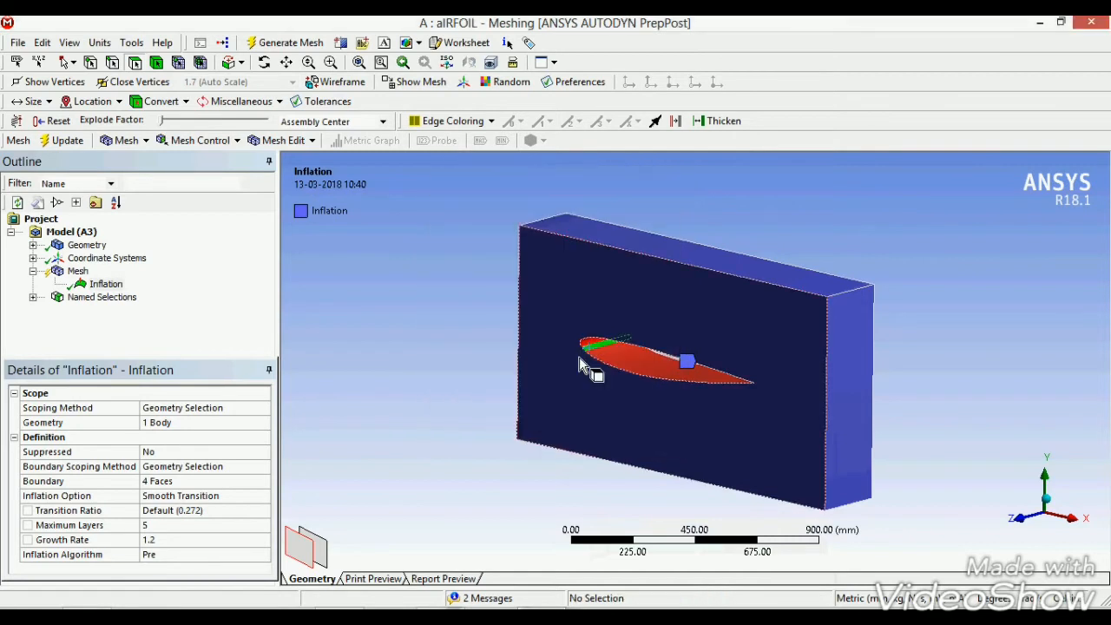
# Create a named selection called f2 on the remaining nose face at the airfoil's leading edge
pyautogui.click(593, 348)
pyautogui.rightClick(595, 350)
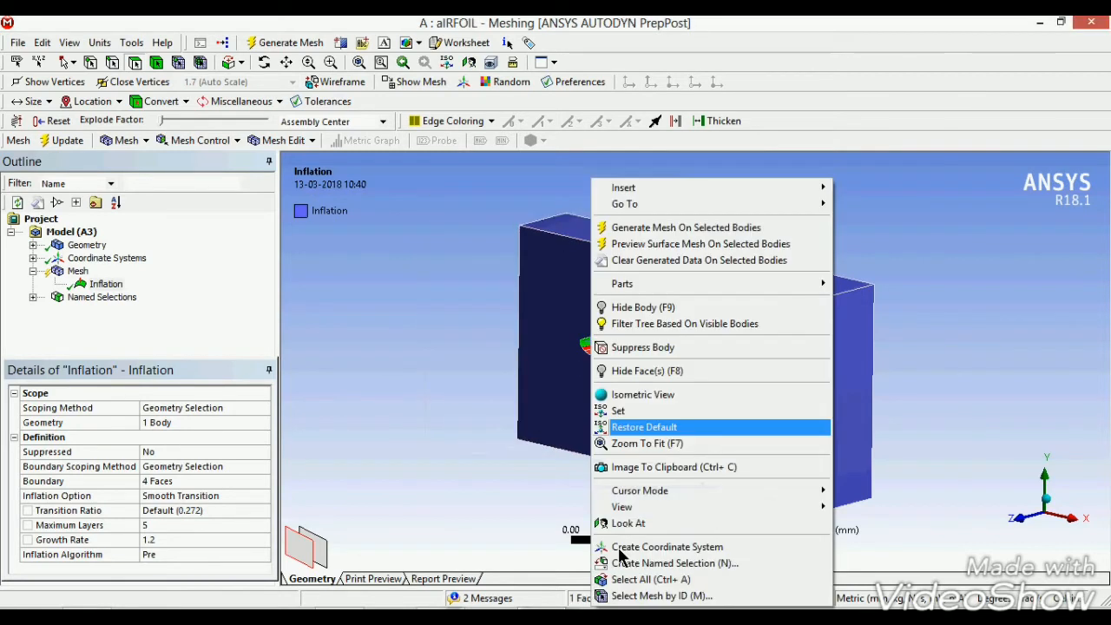
pyautogui.click(622, 568)
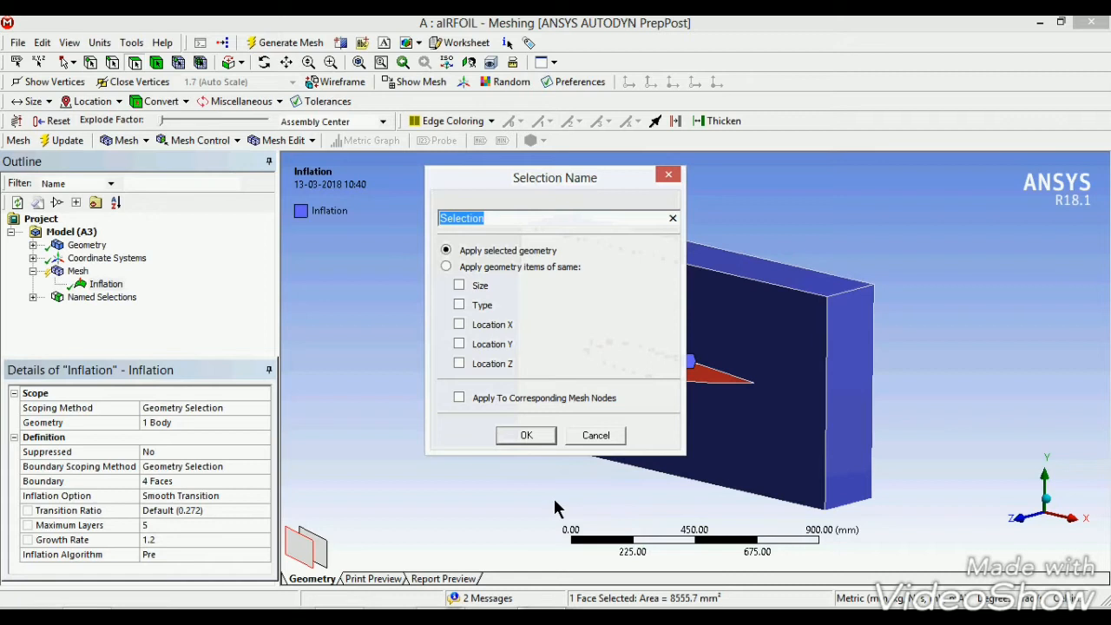
pyautogui.write('f2')
pyautogui.click(526, 436)
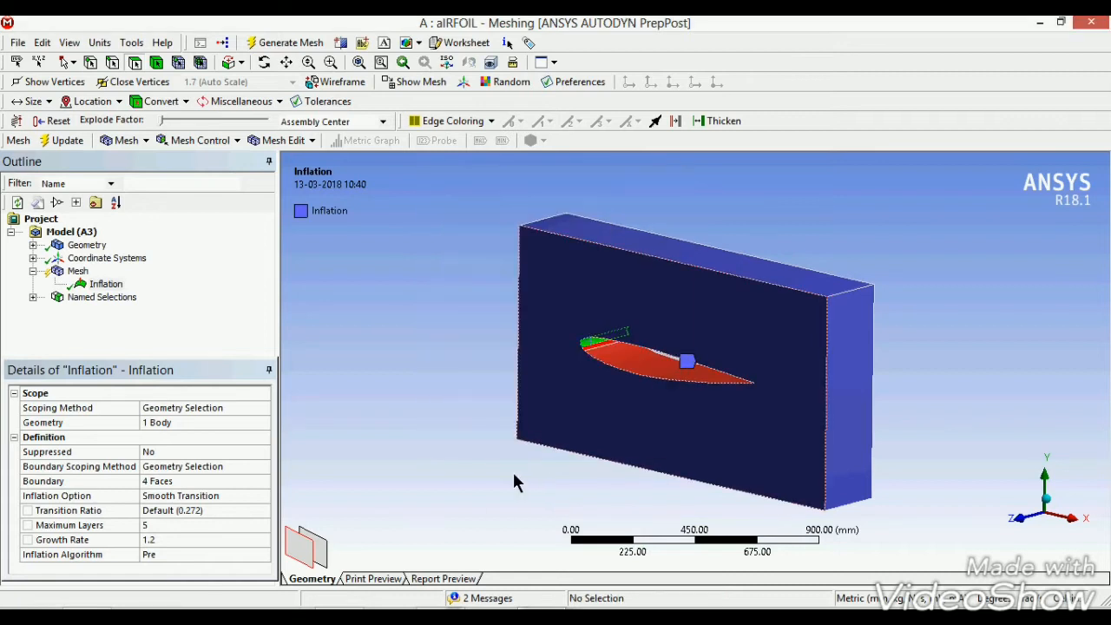
# Create a named selection called t1 on the airfoil's large upper surface and update the mesh
pyautogui.moveTo(576, 512); pyautogui.dragTo(618, 377, button='middle')
pyautogui.click(617, 373)
pyautogui.rightClick(616, 370)
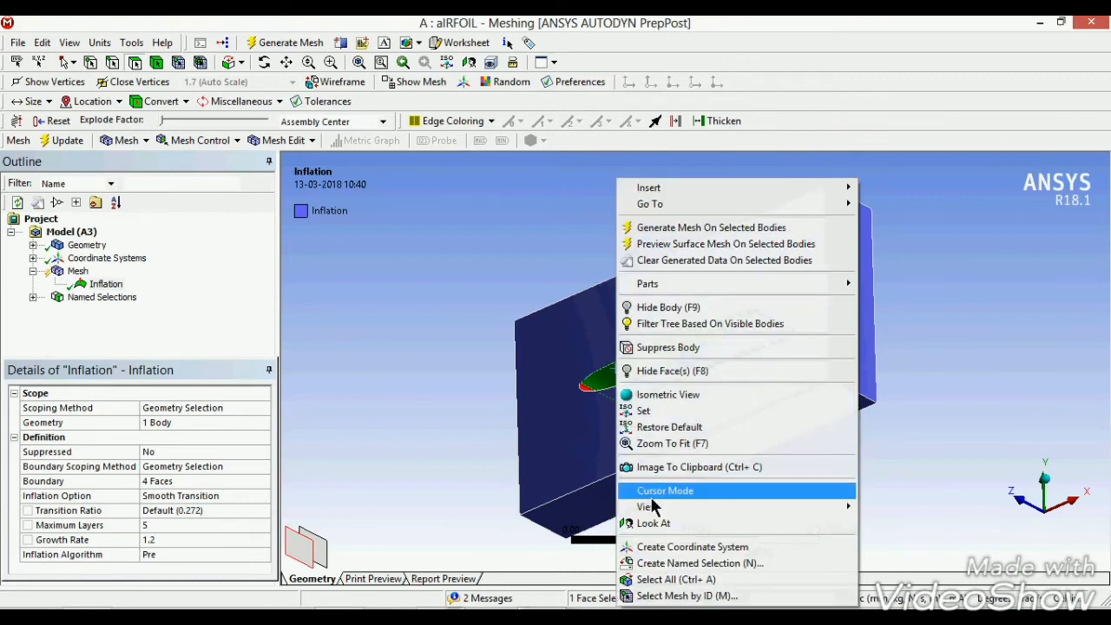
pyautogui.click(657, 568)
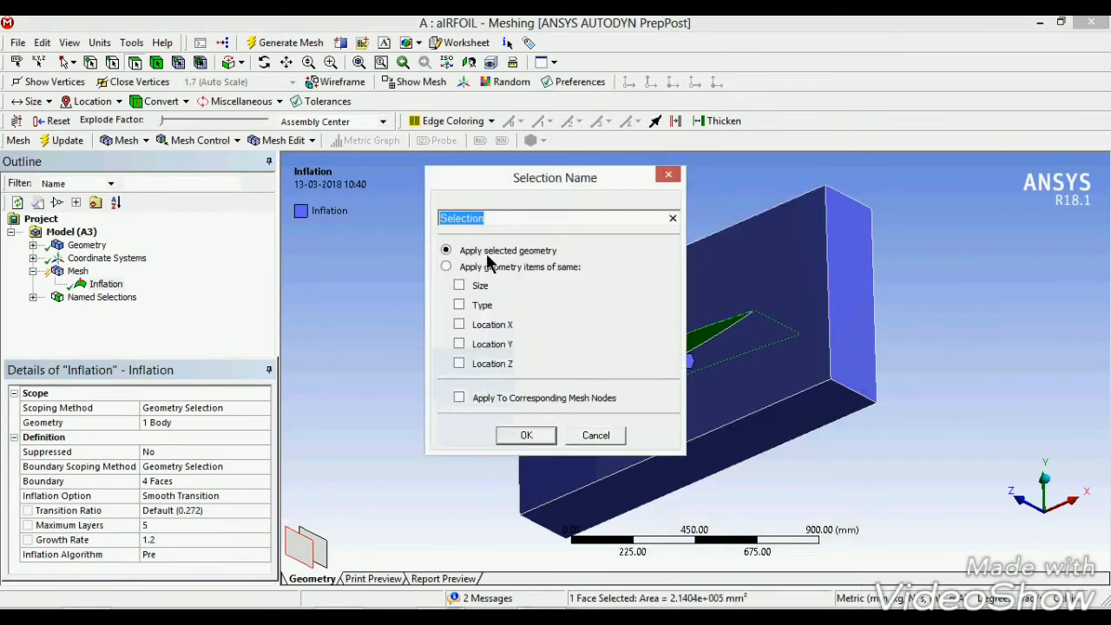
pyautogui.write('t1')
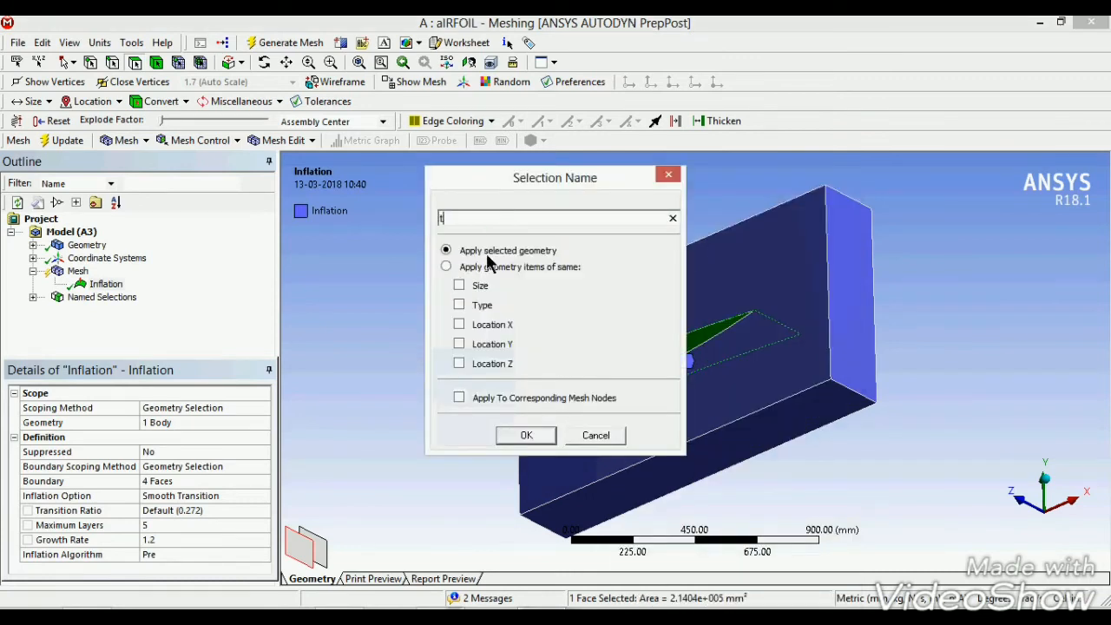
pyautogui.click(527, 435)
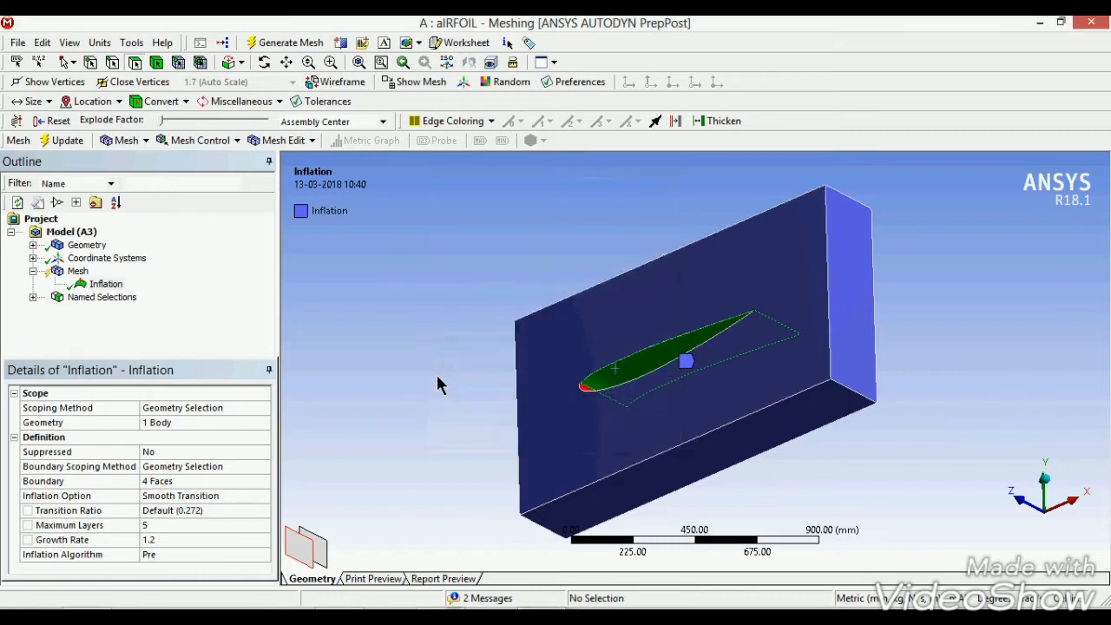
pyautogui.click(66, 141)
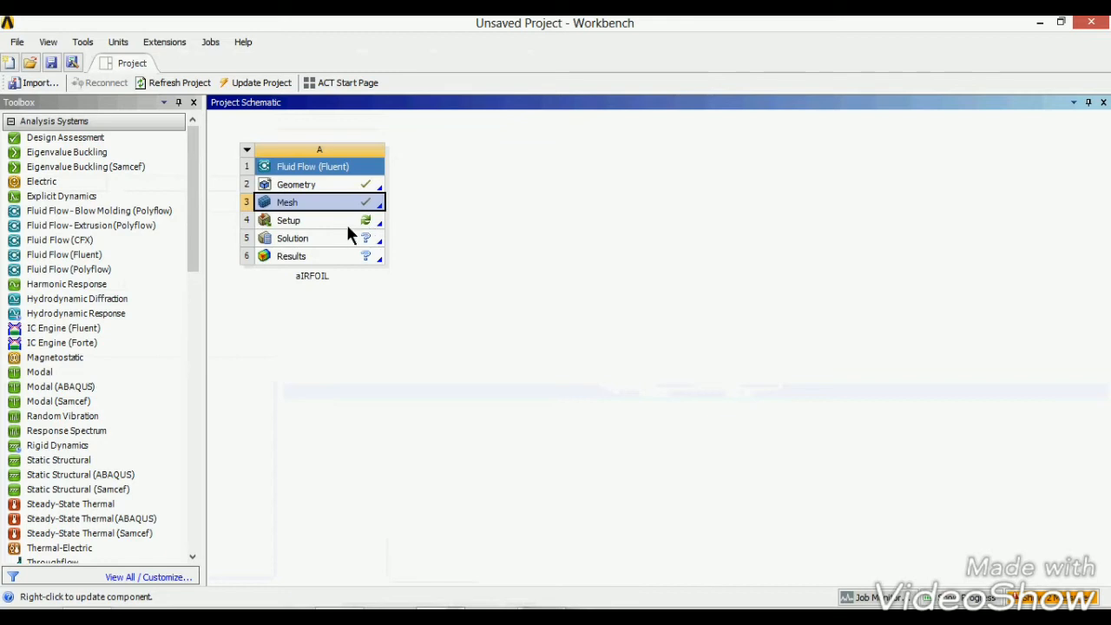
# Switch to Fluent by opening the project's Setup with Double Precision enabled, and collapse the Fluent ribbon
pyautogui.doubleClick(345, 228)
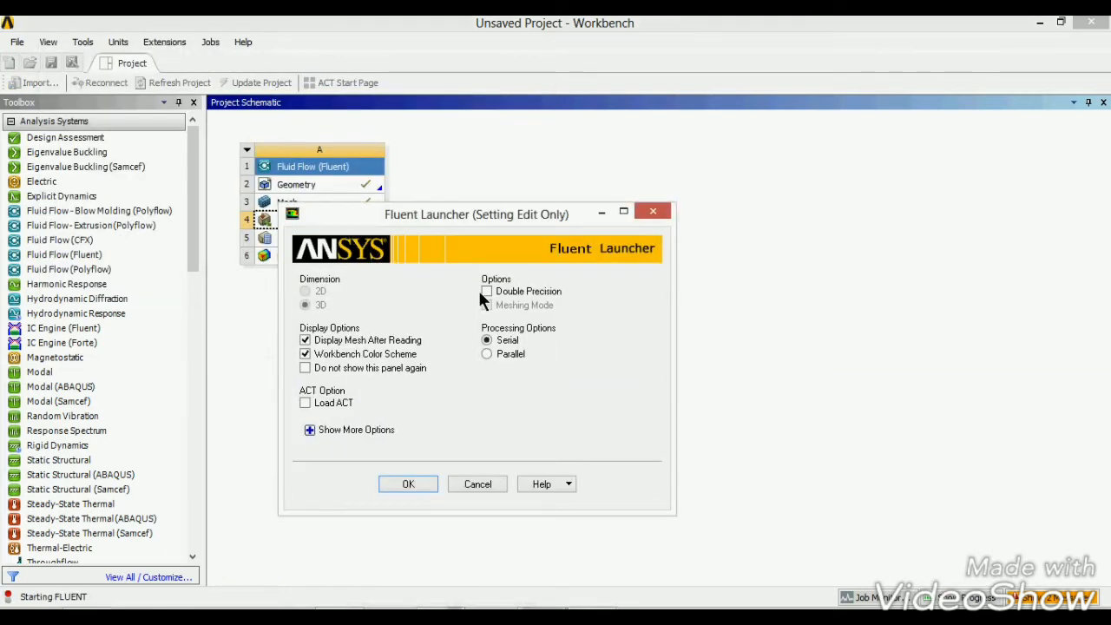
pyautogui.click(487, 291)
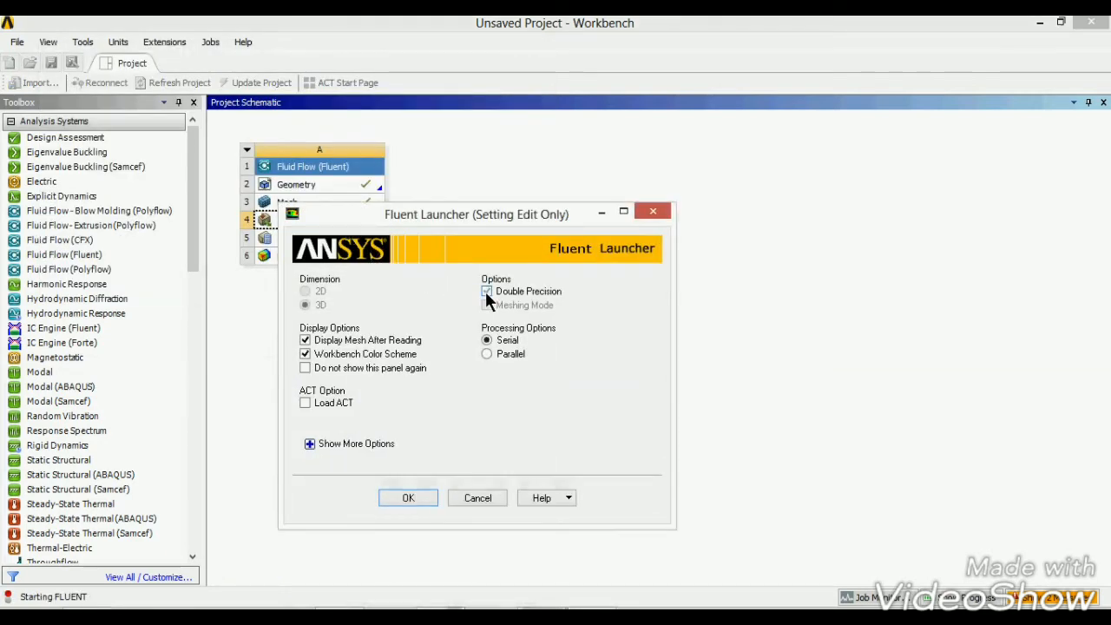
pyautogui.click(406, 498)
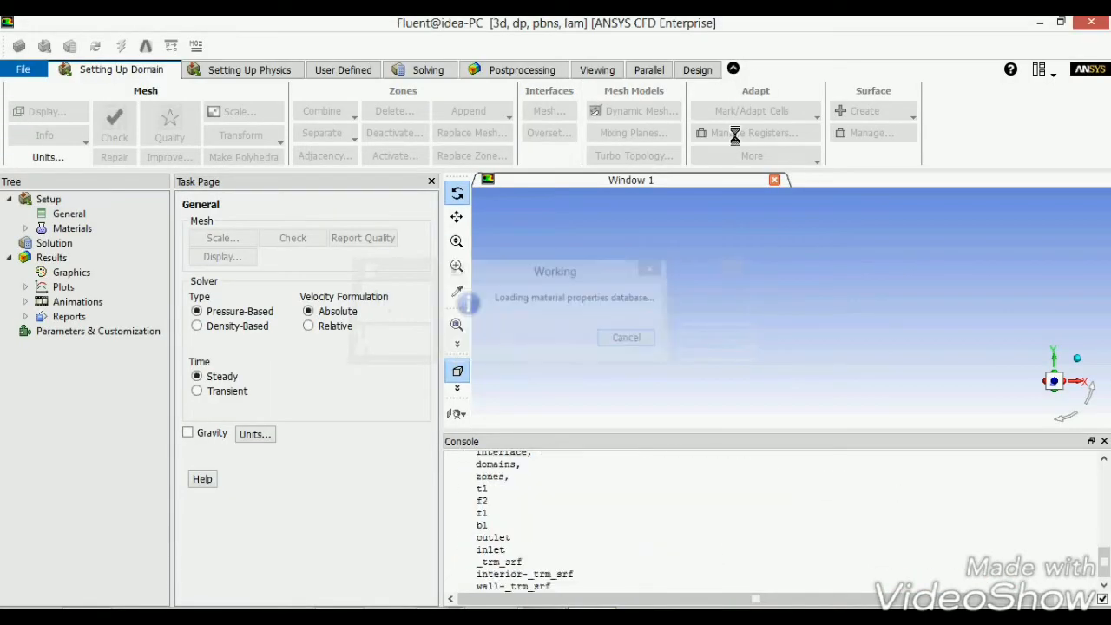
pyautogui.click(733, 70)
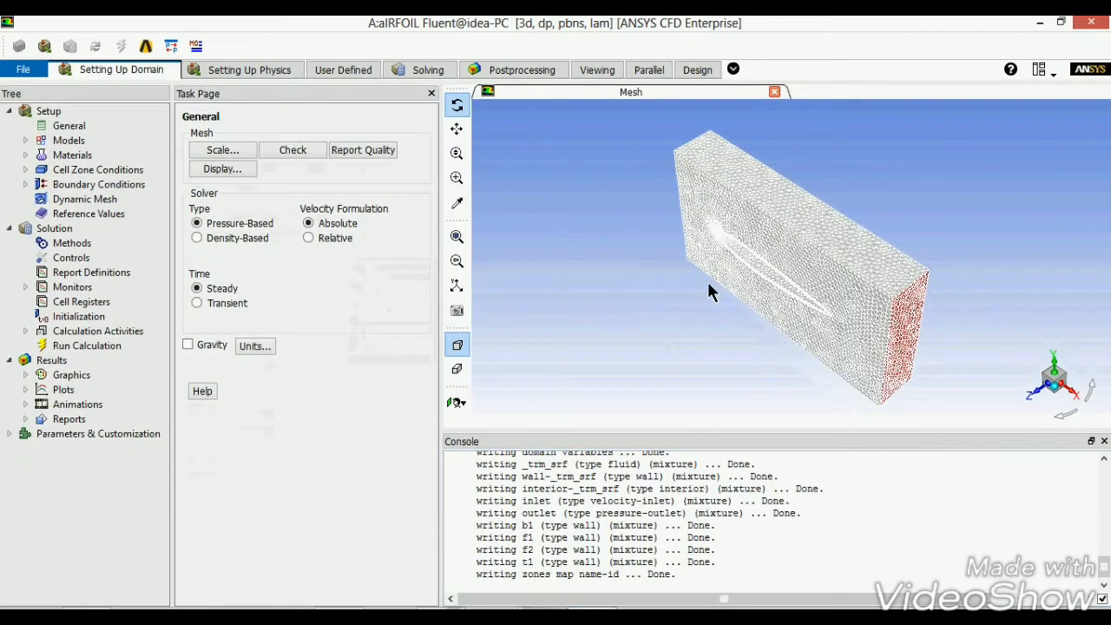
# Enable gravity in the General setup and set the Y gravitational acceleration to -9.81 m/s2
pyautogui.scroll(2, 883, 248)
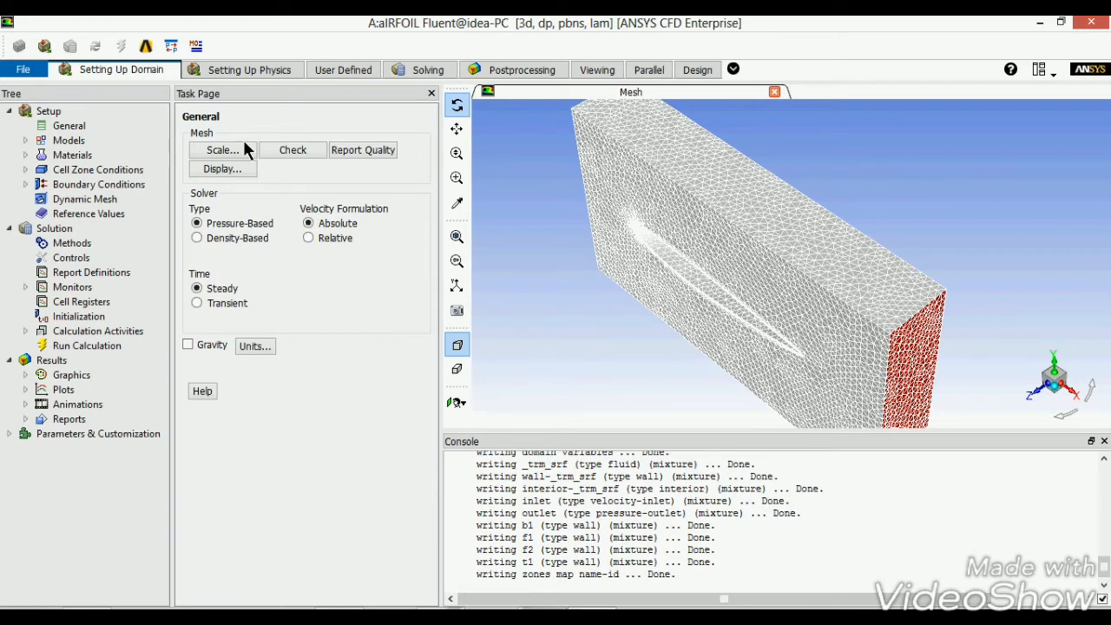
pyautogui.click(74, 130)
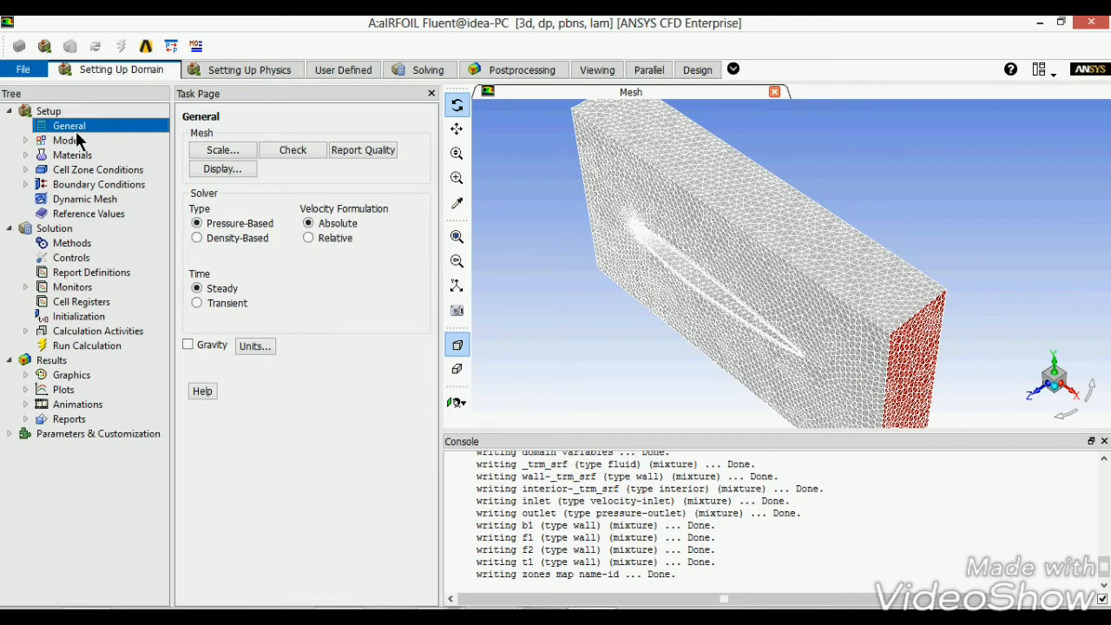
pyautogui.click(188, 346)
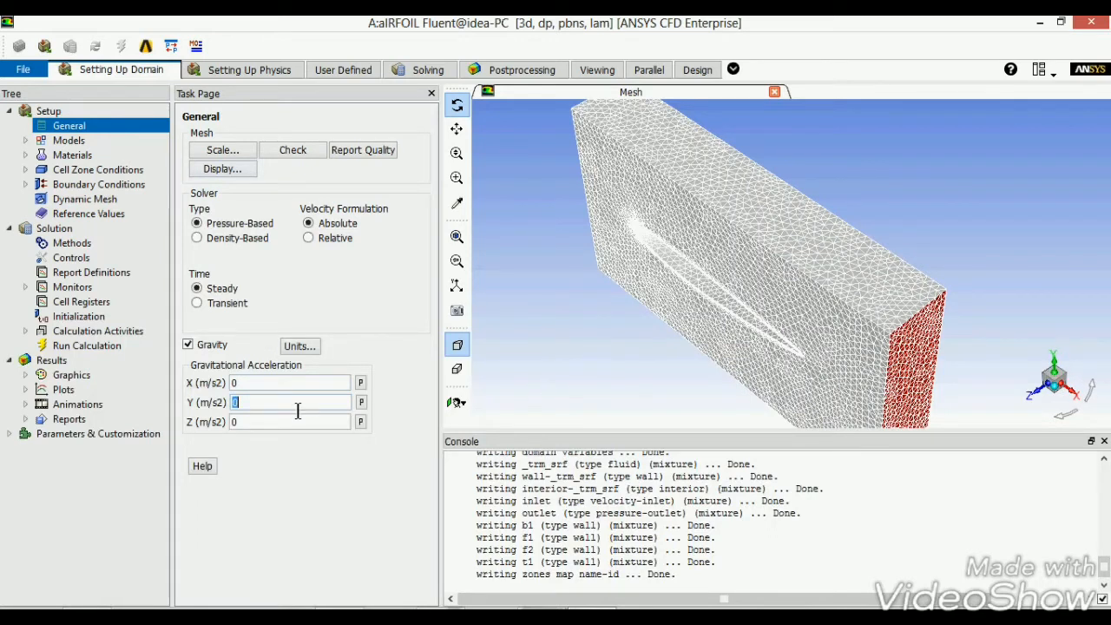
pyautogui.write('-9.')
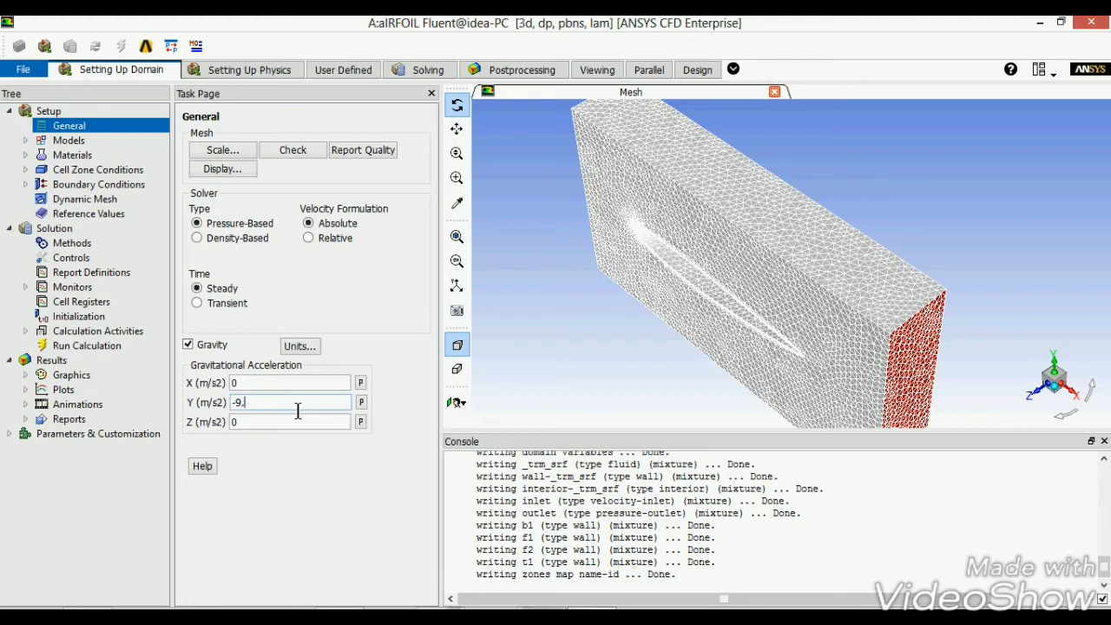
# Open the unit settings and set the length unit to mm
pyautogui.click(293, 347)
pyautogui.click(260, 341)
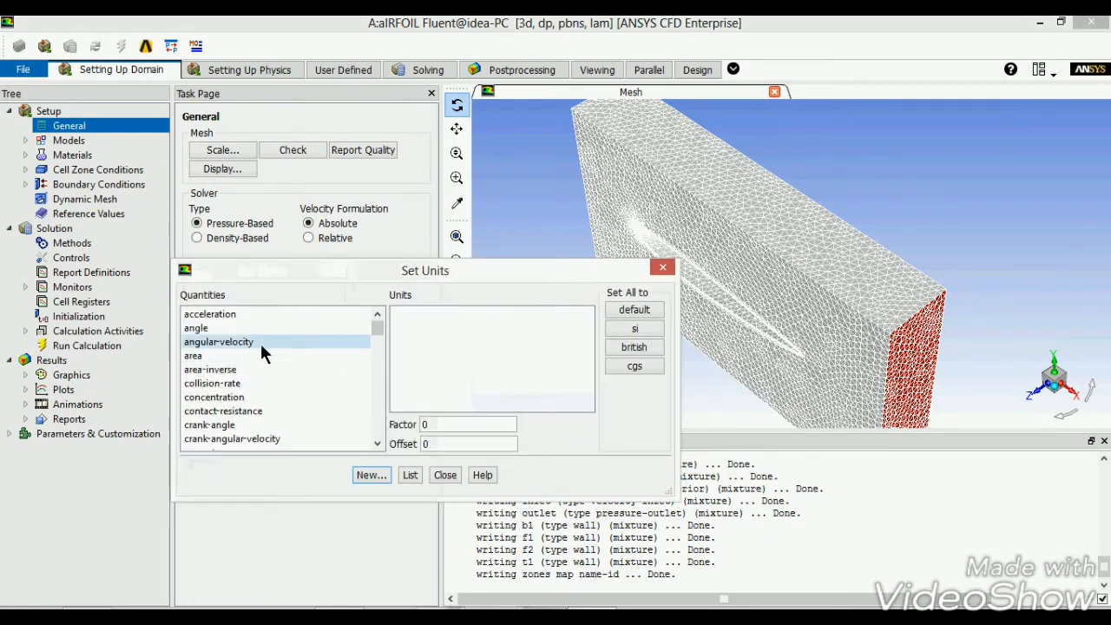
pyautogui.click(249, 369)
pyautogui.click(249, 440)
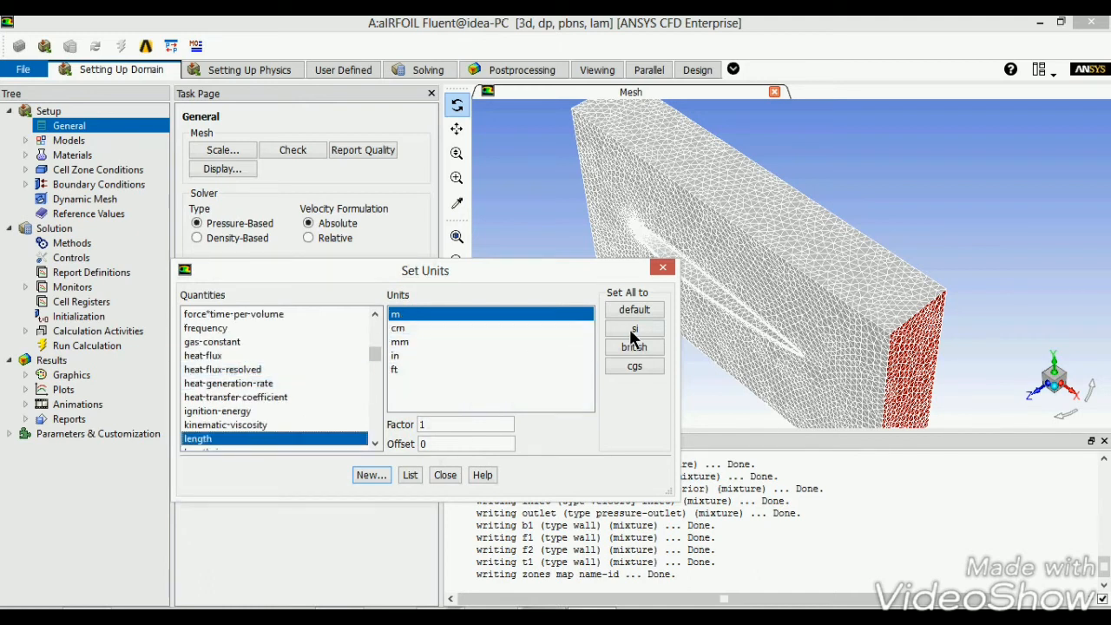
pyautogui.click(432, 344)
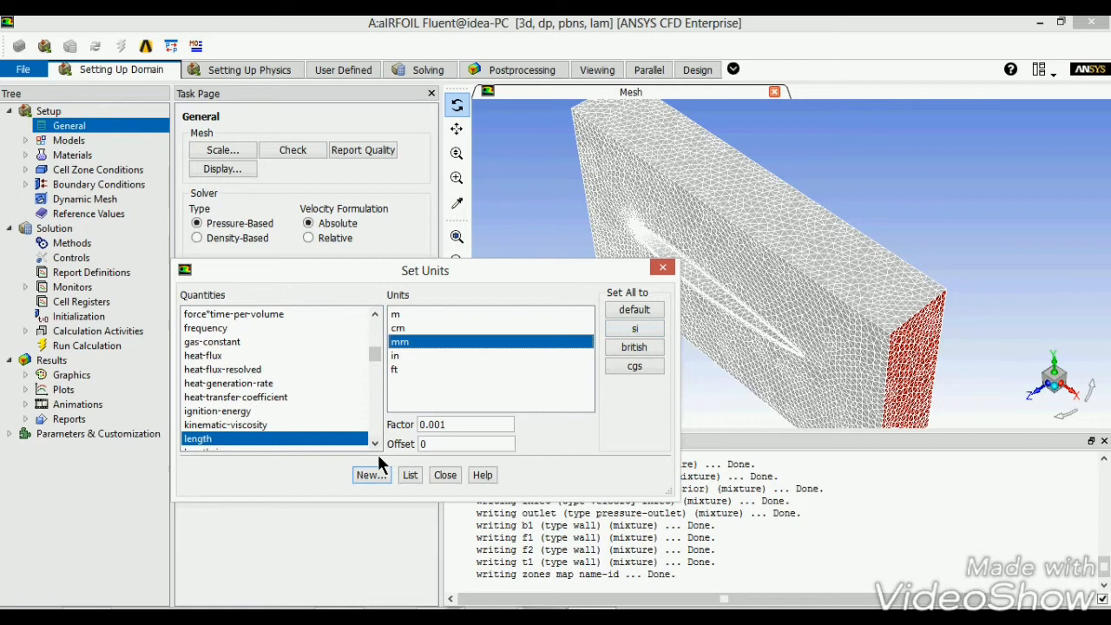
# Find the pressure quantity in the unit settings and check its unit
pyautogui.click(240, 412)
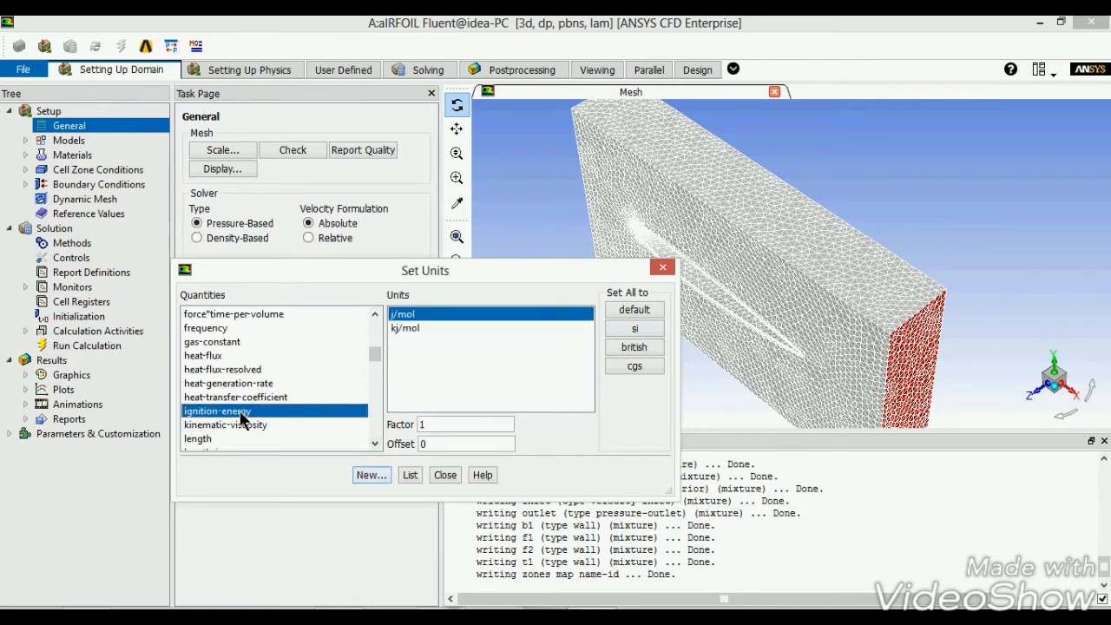
pyautogui.press('p')
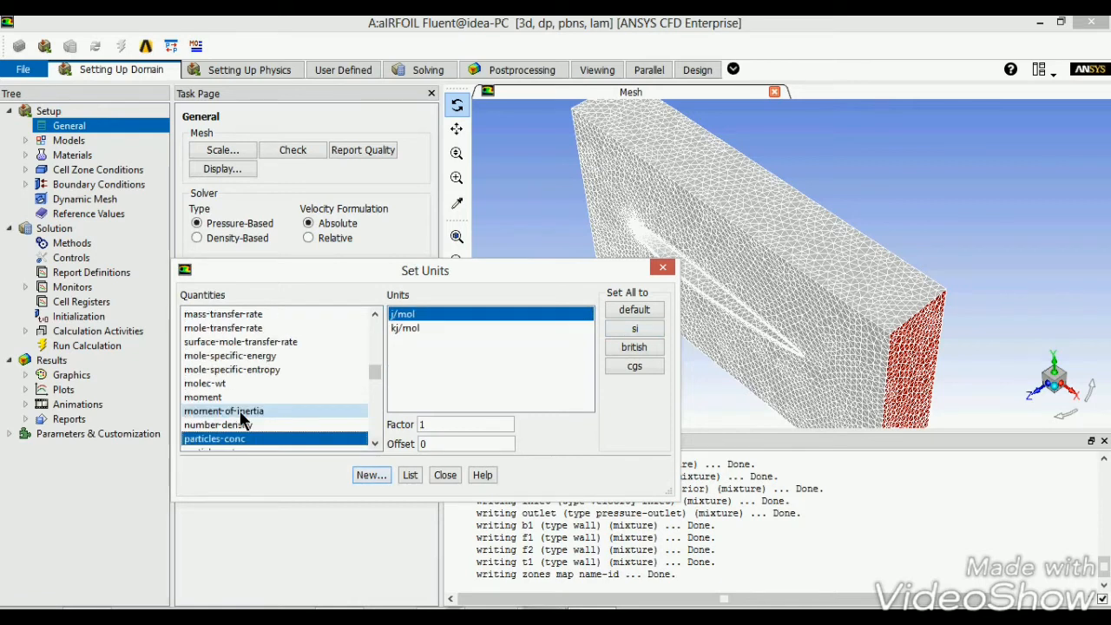
pyautogui.click(371, 445)
pyautogui.click(372, 444)
pyautogui.click(371, 445)
pyautogui.click(249, 425)
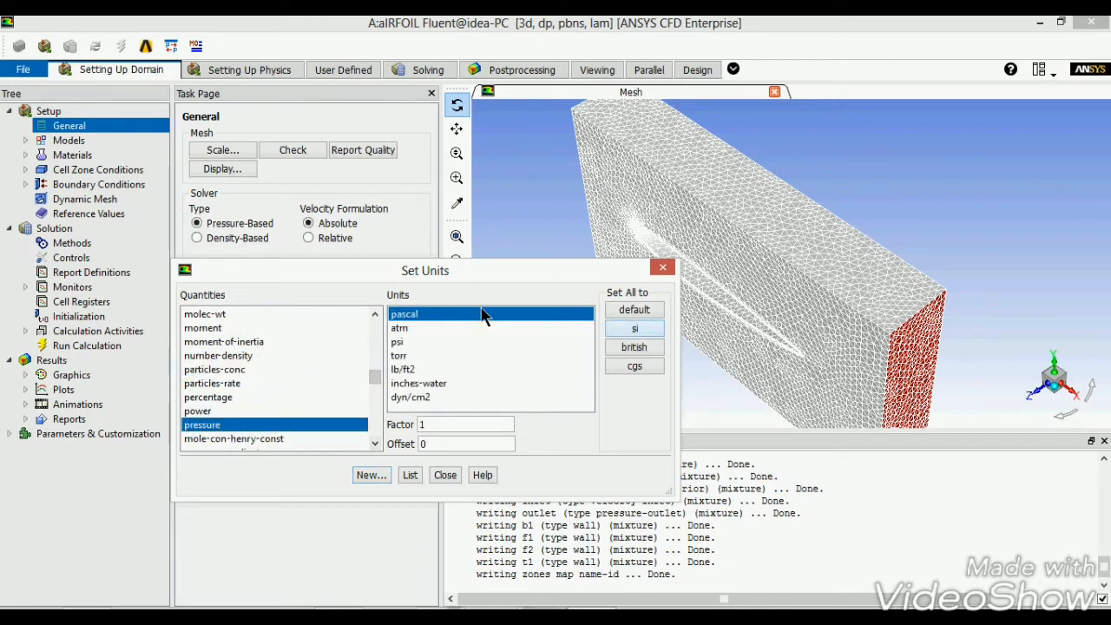
# Set the temperature unit to c, check the velocity unit, and close the unit settings
pyautogui.click(278, 438)
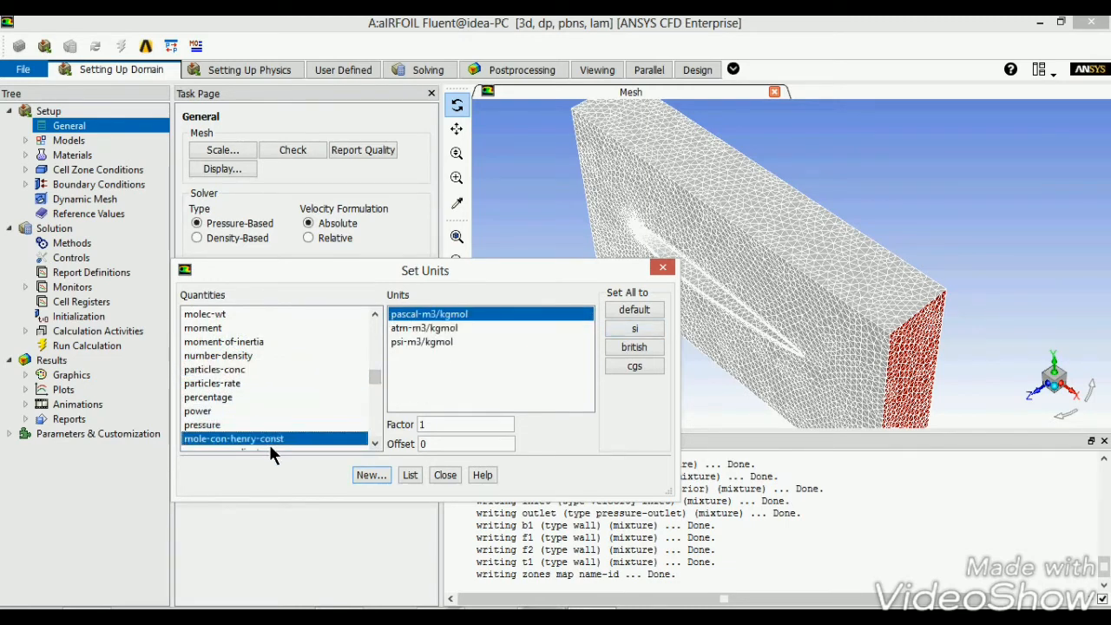
pyautogui.press('t')
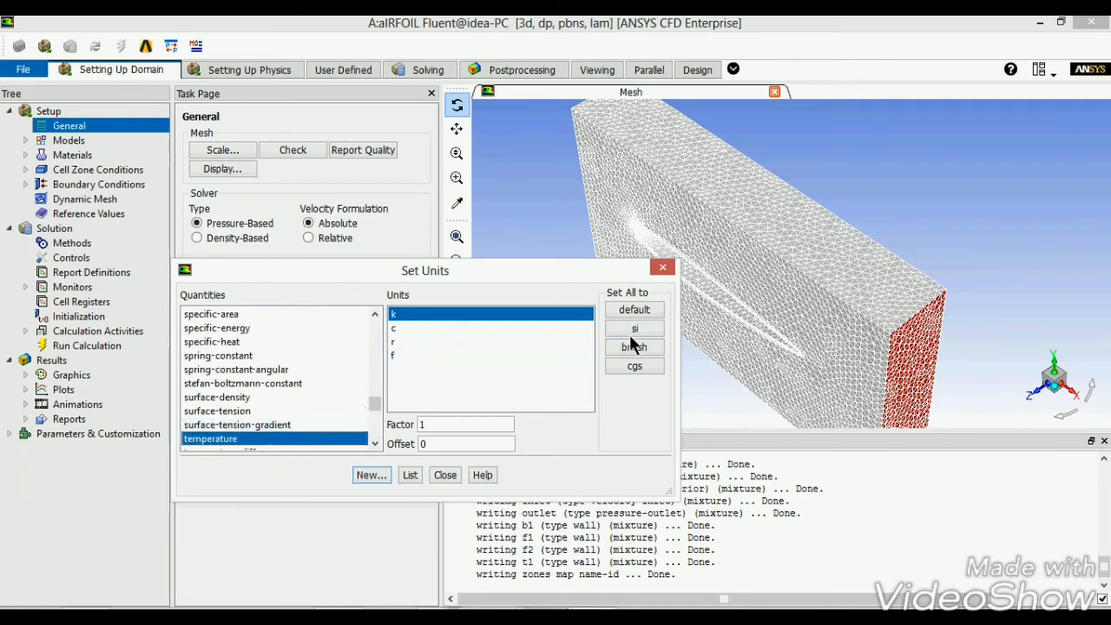
pyautogui.click(428, 327)
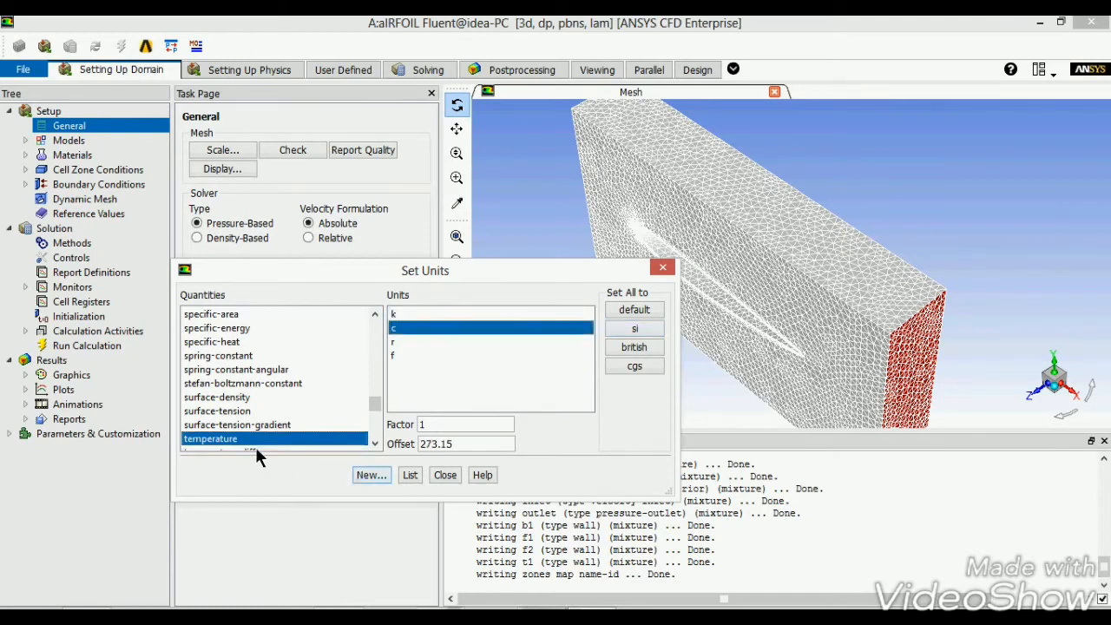
pyautogui.moveTo(374, 406); pyautogui.dragTo(374, 427)
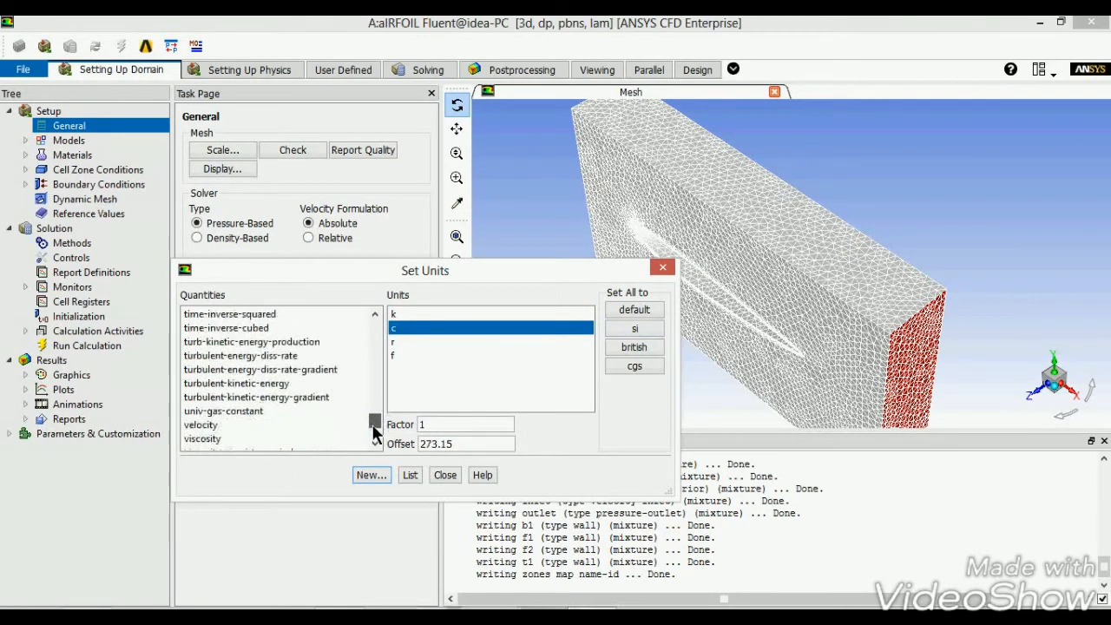
pyautogui.click(222, 424)
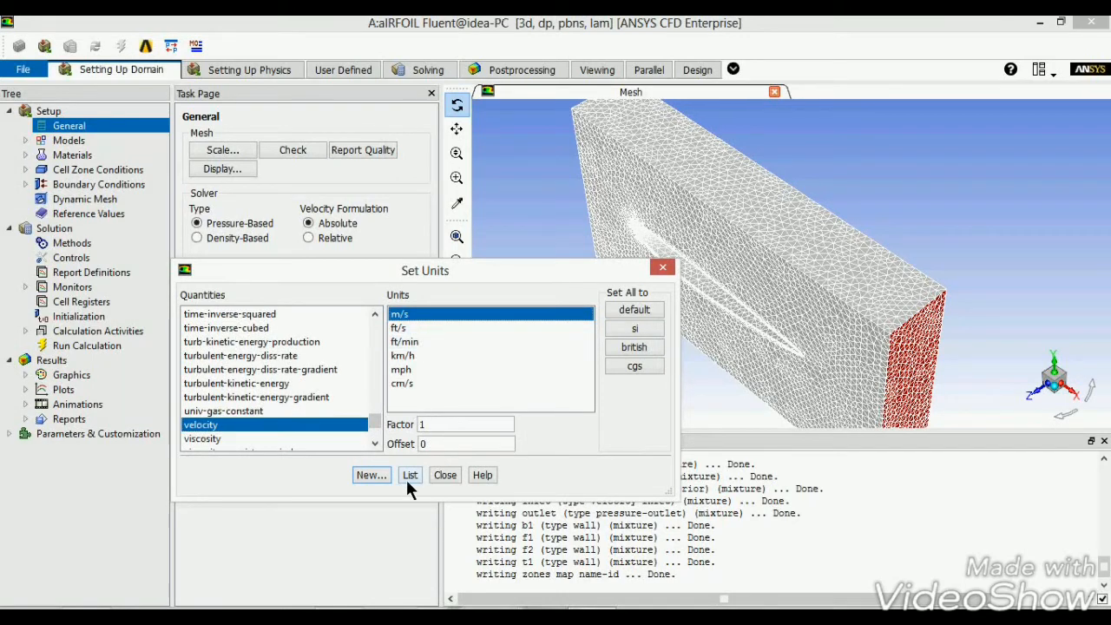
pyautogui.click(444, 475)
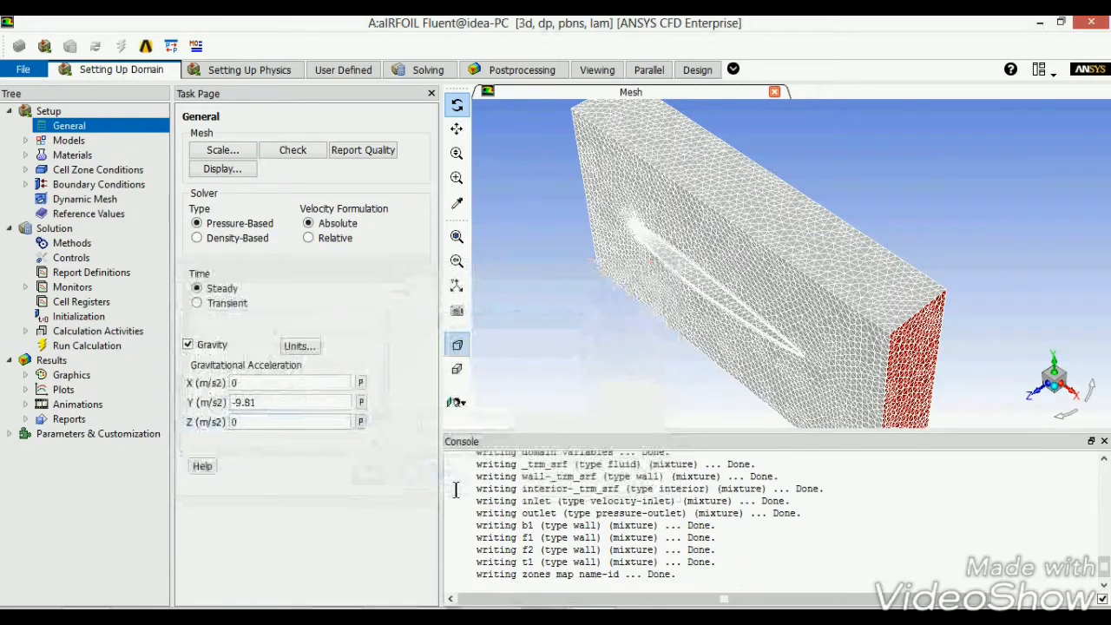
# Enable the Energy Equation in the Energy model and collapse the list of models
pyautogui.doubleClick(71, 144)
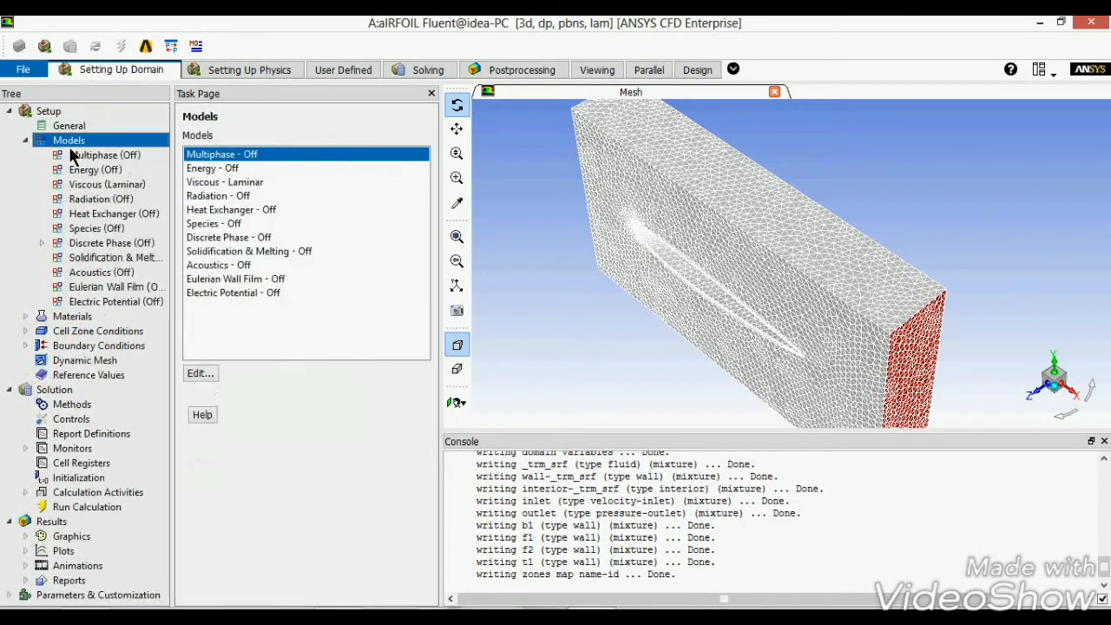
pyautogui.click(215, 169)
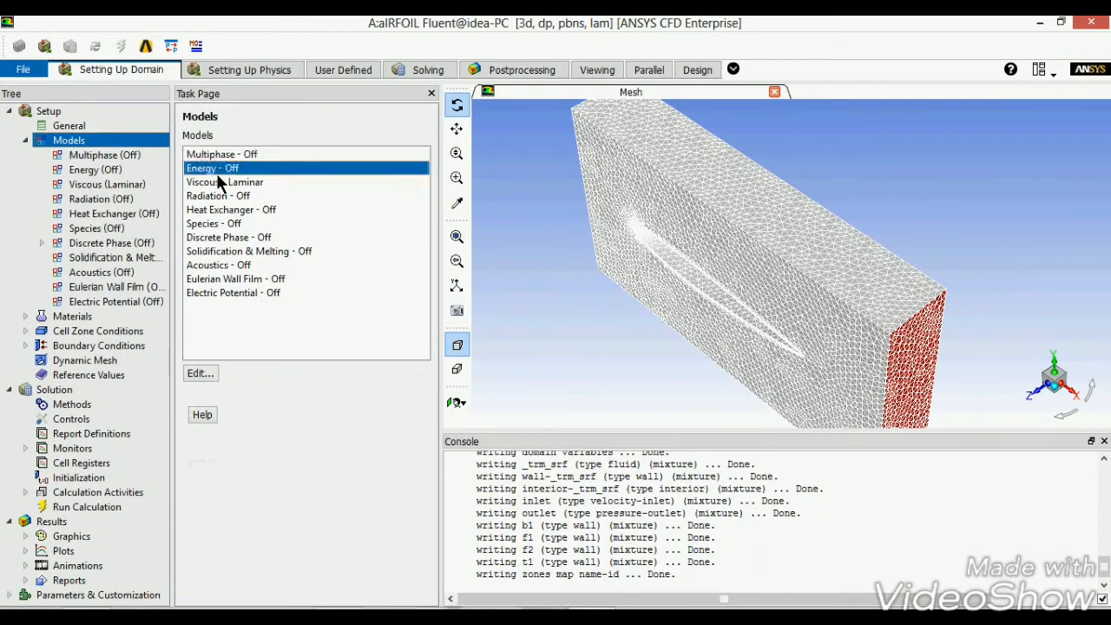
pyautogui.click(197, 379)
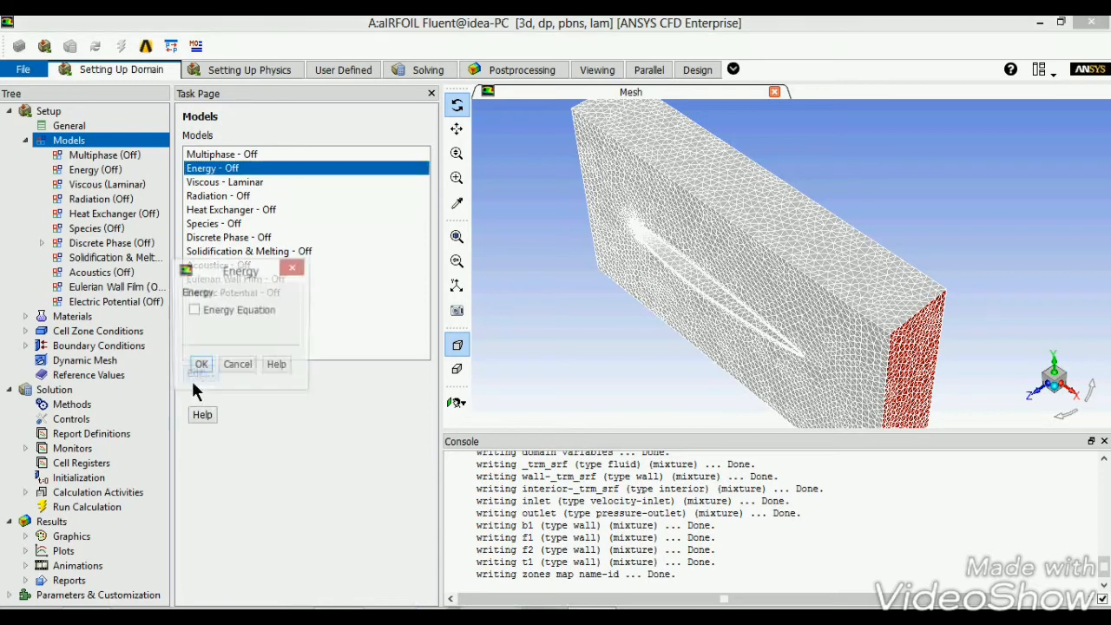
pyautogui.click(193, 310)
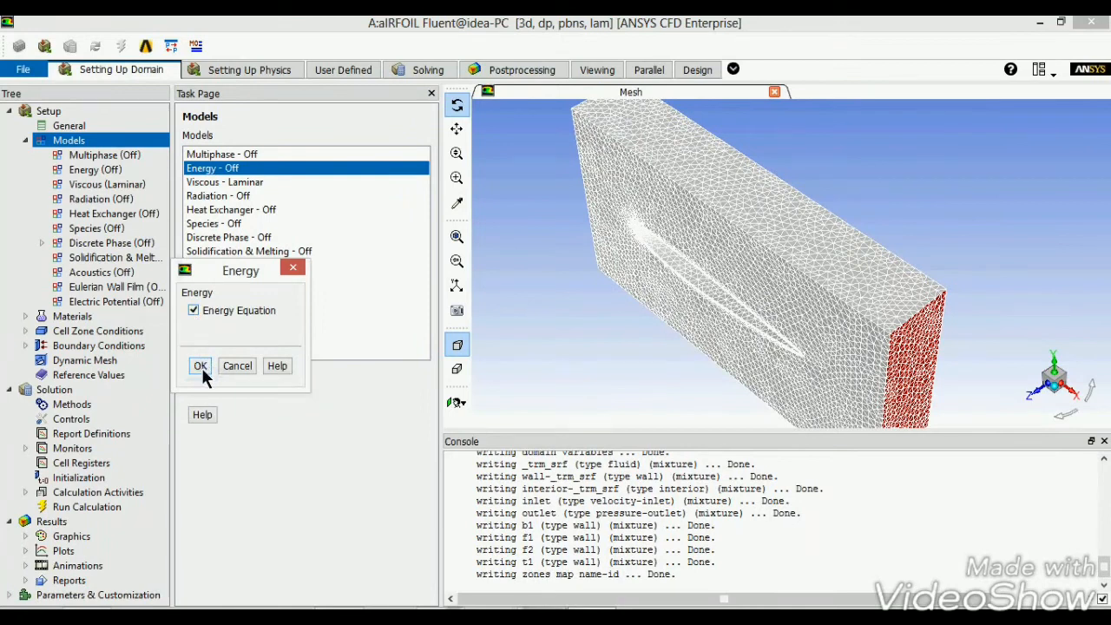
pyautogui.click(200, 365)
pyautogui.click(24, 142)
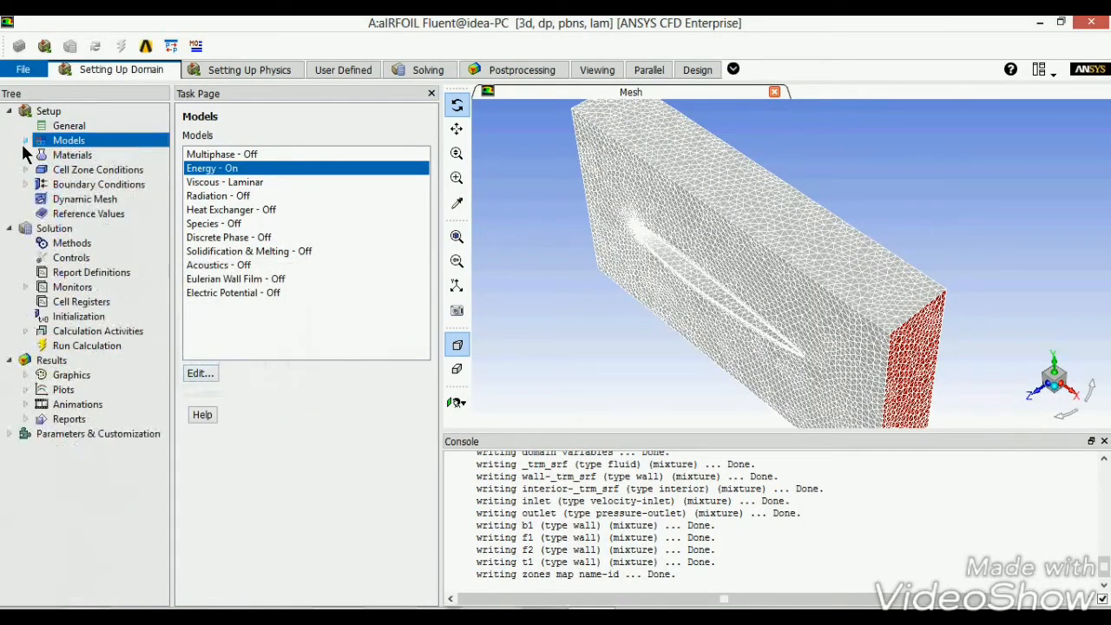
# Open the material editor for the Materials setup and change the material type to solid
pyautogui.doubleClick(84, 154)
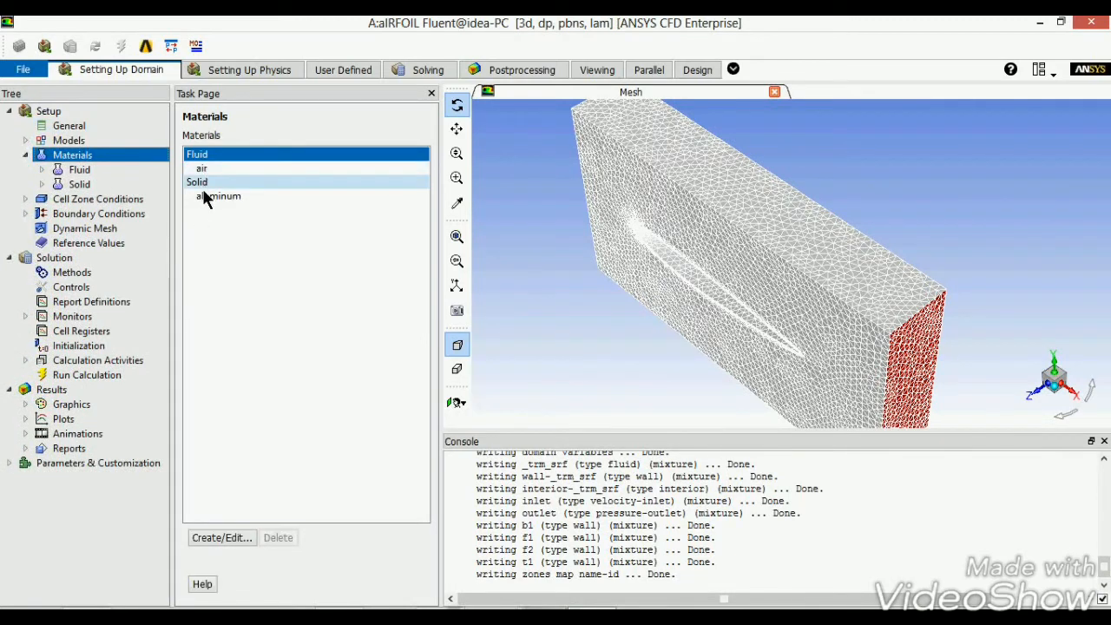
pyautogui.click(229, 539)
pyautogui.moveTo(368, 280); pyautogui.dragTo(388, 66)
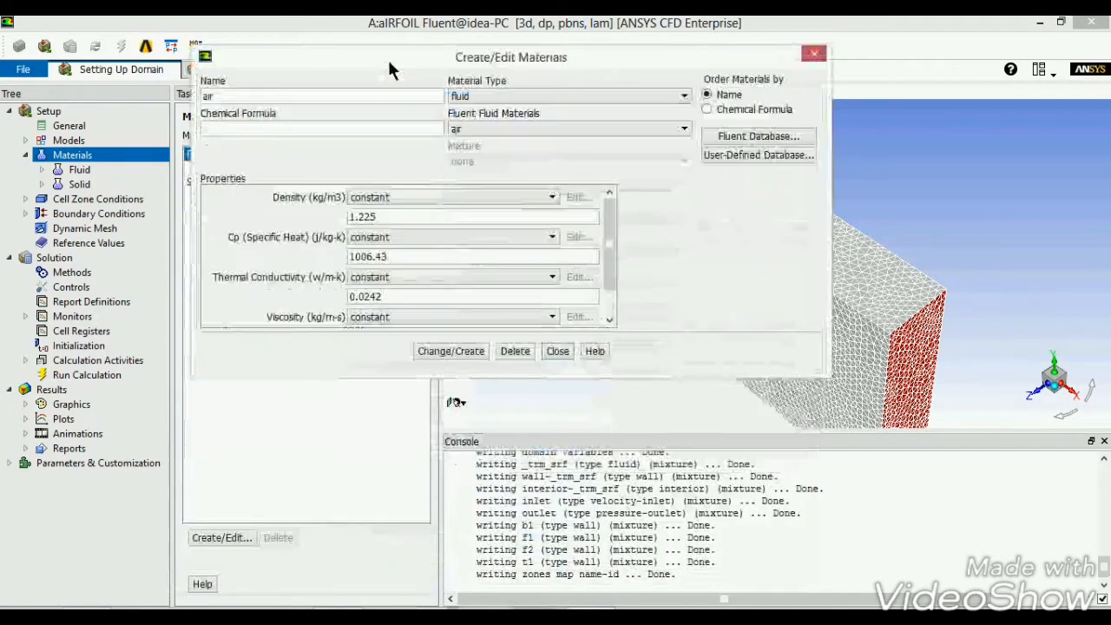
pyautogui.click(491, 92)
pyautogui.click(483, 122)
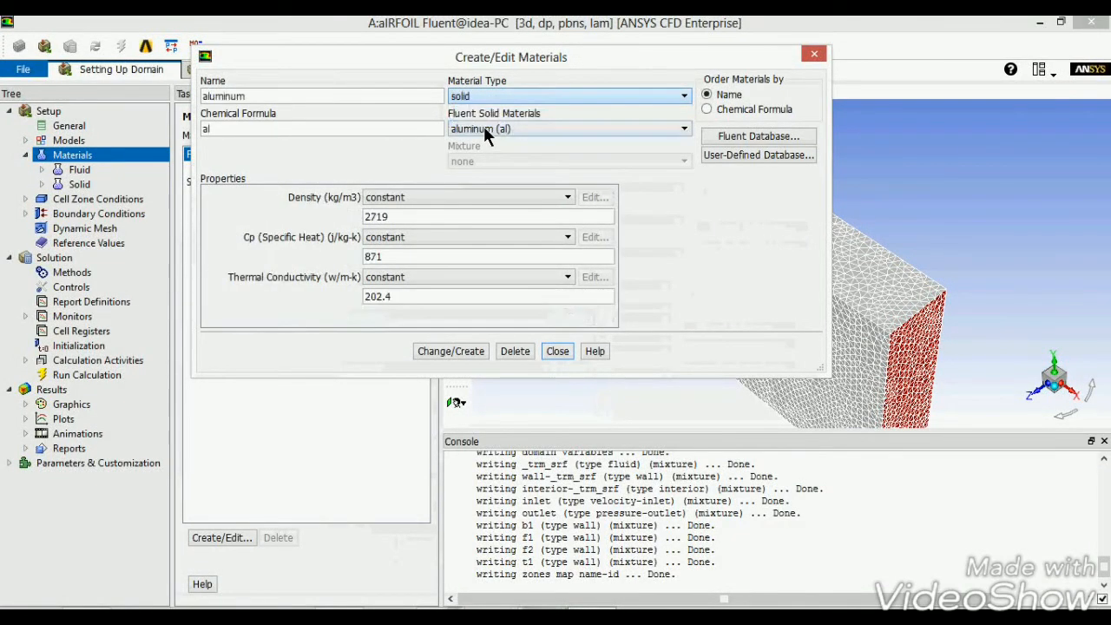
# Copy steel from the solid materials in the Fluent database into the case and select it among the materials
pyautogui.click(722, 141)
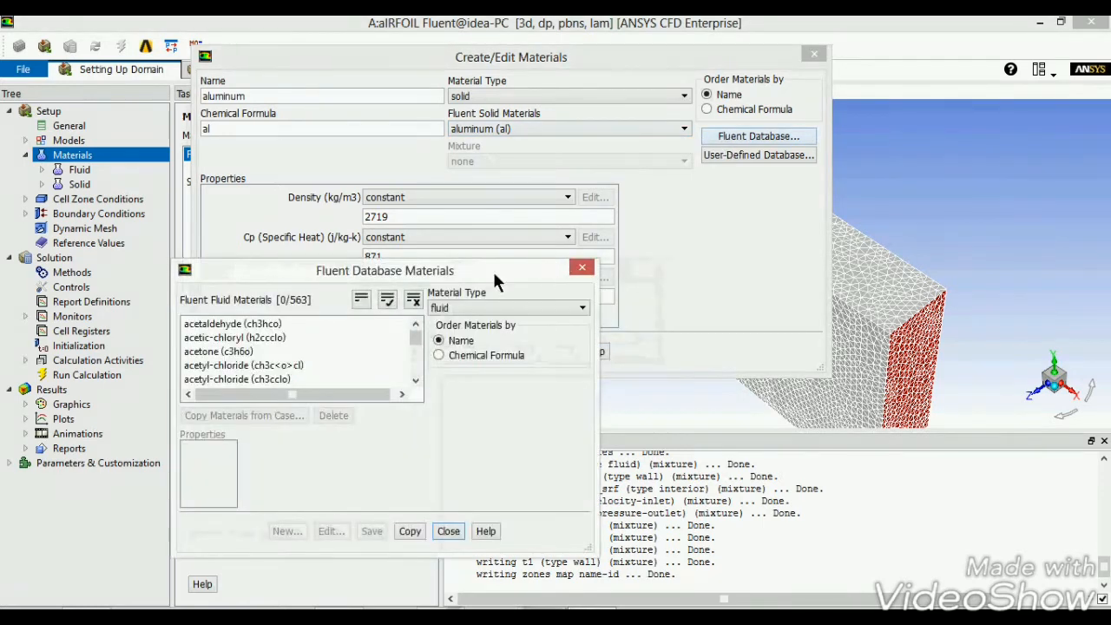
pyautogui.moveTo(492, 269); pyautogui.dragTo(493, 173)
pyautogui.click(495, 212)
pyautogui.click(489, 236)
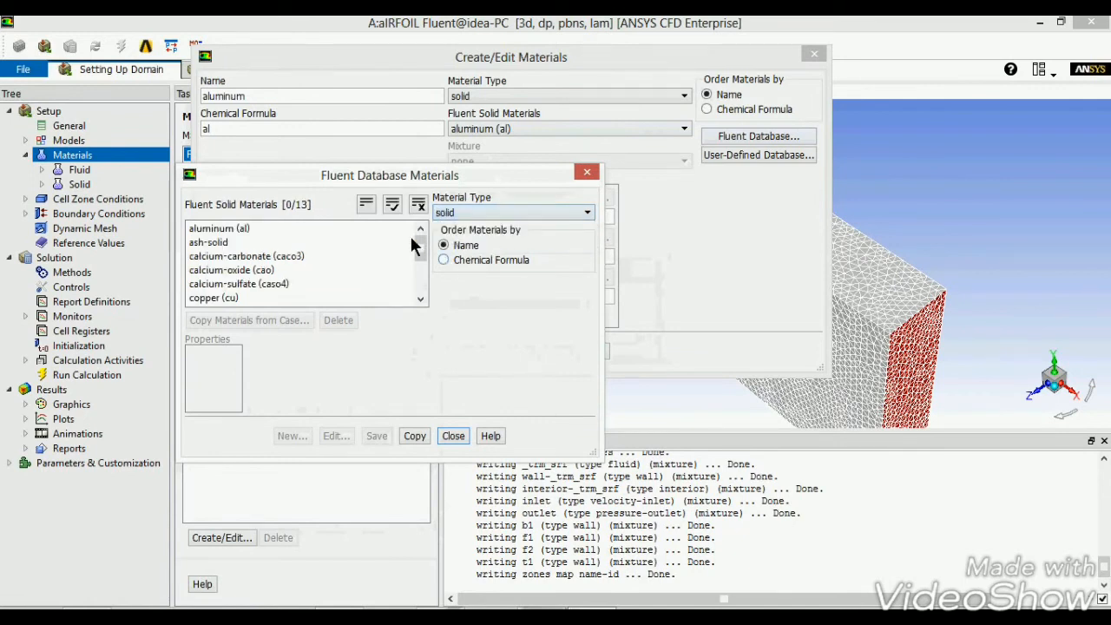
pyautogui.moveTo(417, 252); pyautogui.dragTo(420, 282)
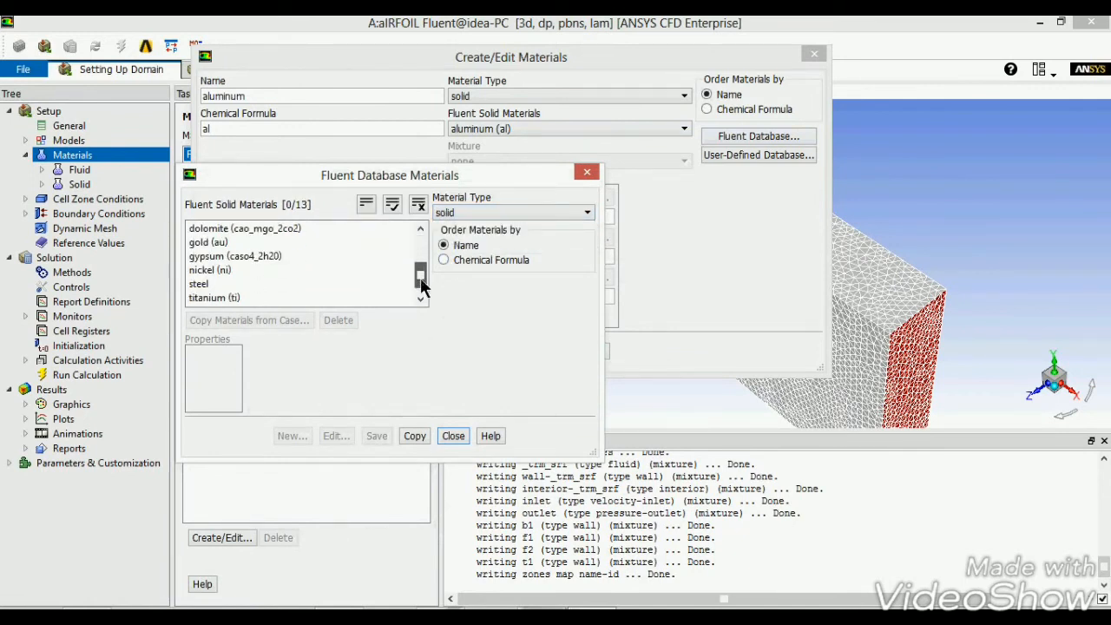
pyautogui.click(318, 284)
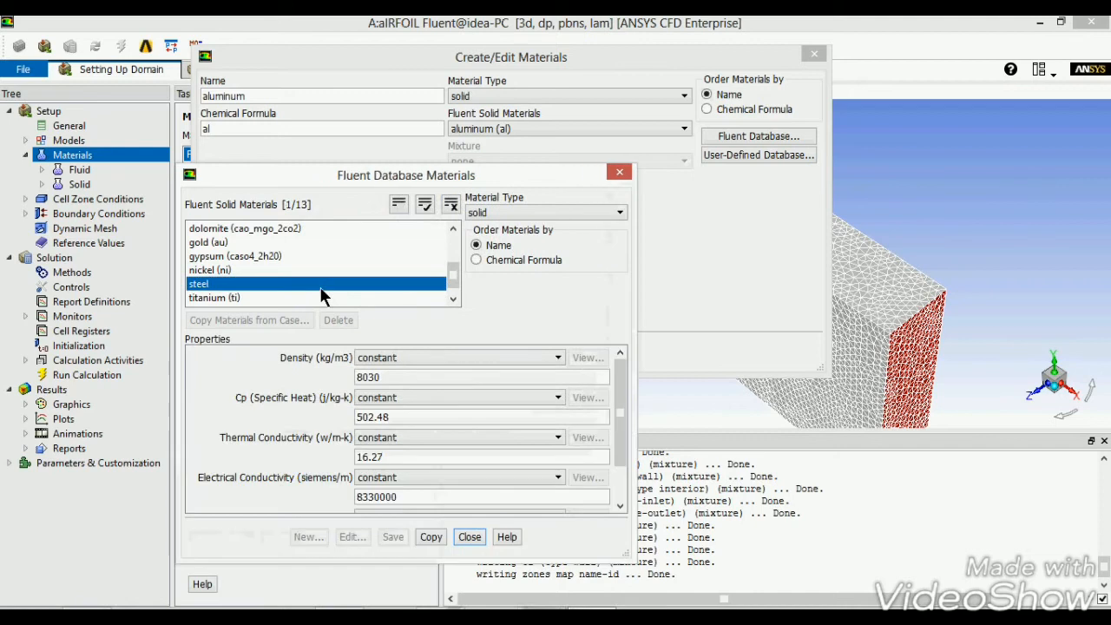
pyautogui.click(427, 542)
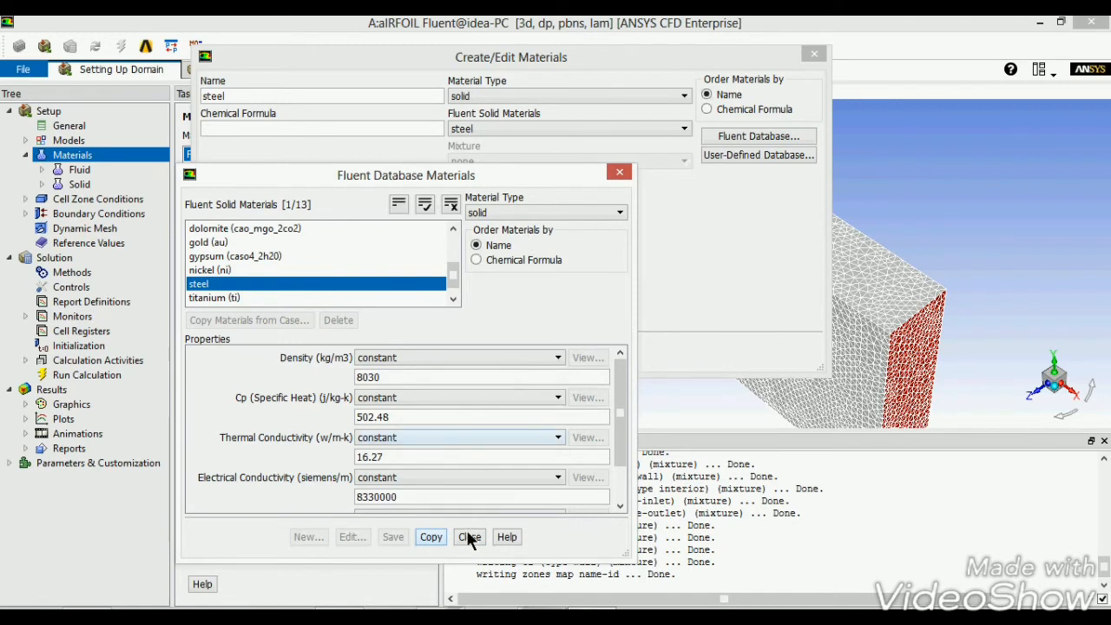
pyautogui.click(468, 537)
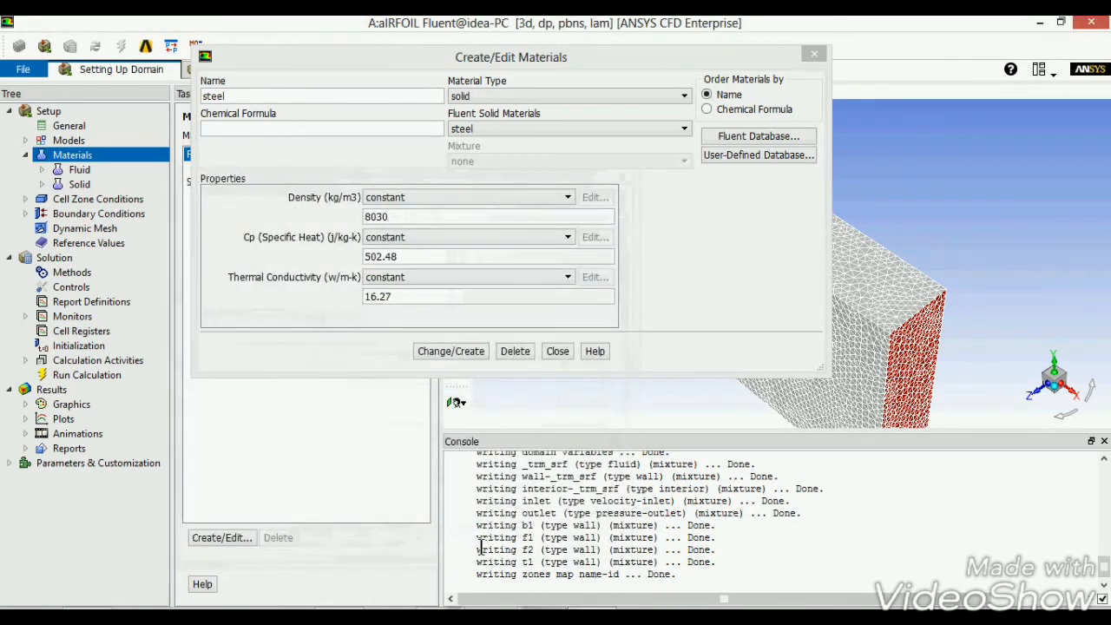
pyautogui.click(547, 354)
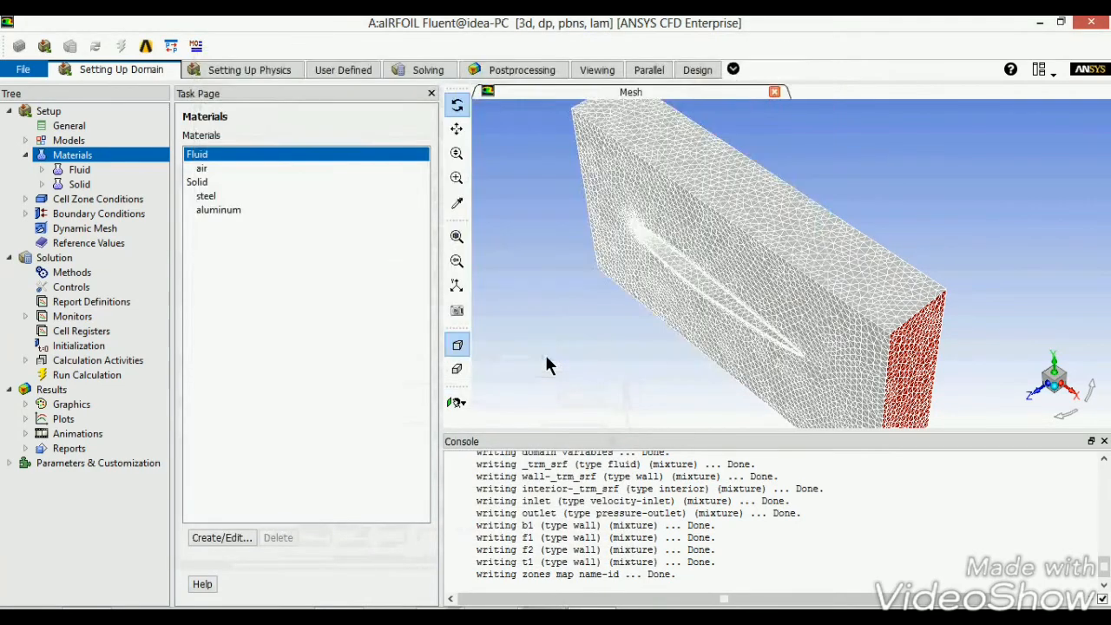
pyautogui.click(206, 201)
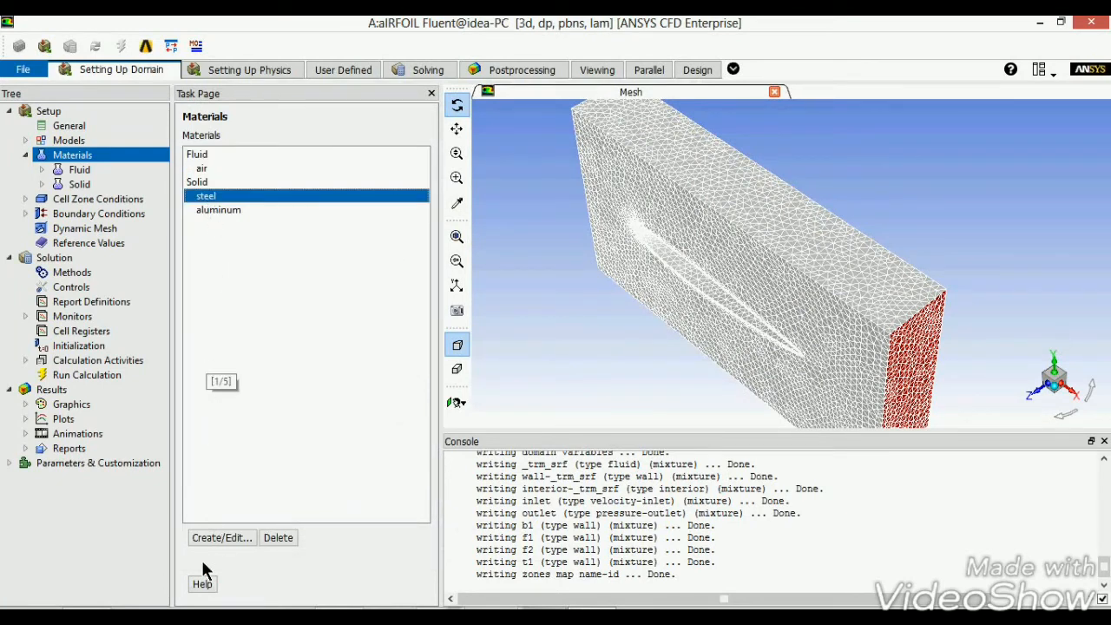
pyautogui.click(25, 154)
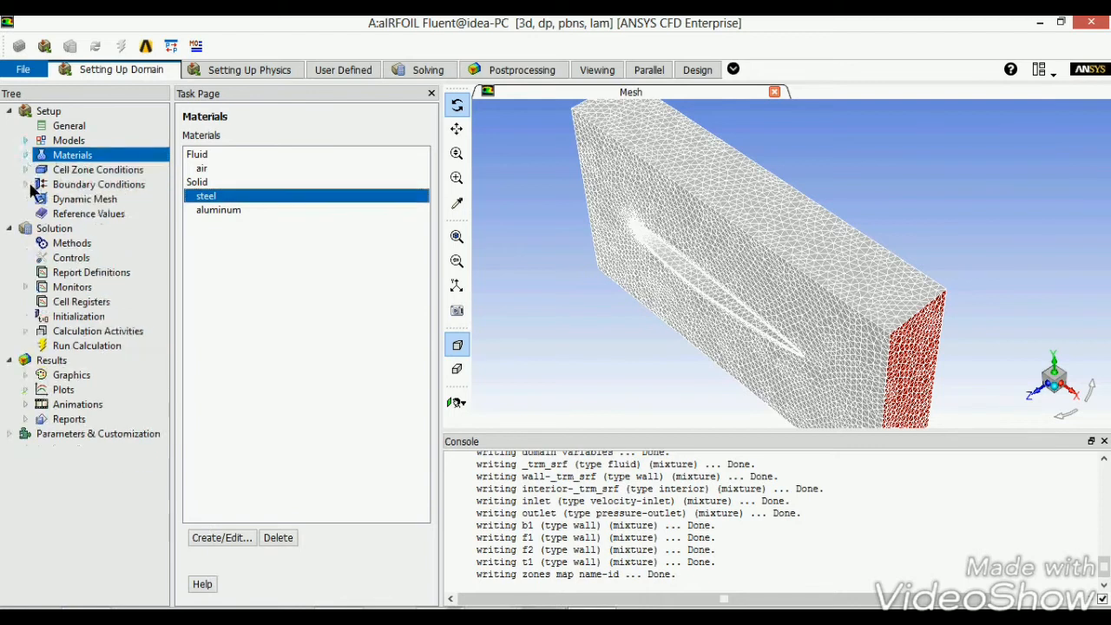
# View the cell zone conditions and open the list of boundary conditions
pyautogui.doubleClick(76, 171)
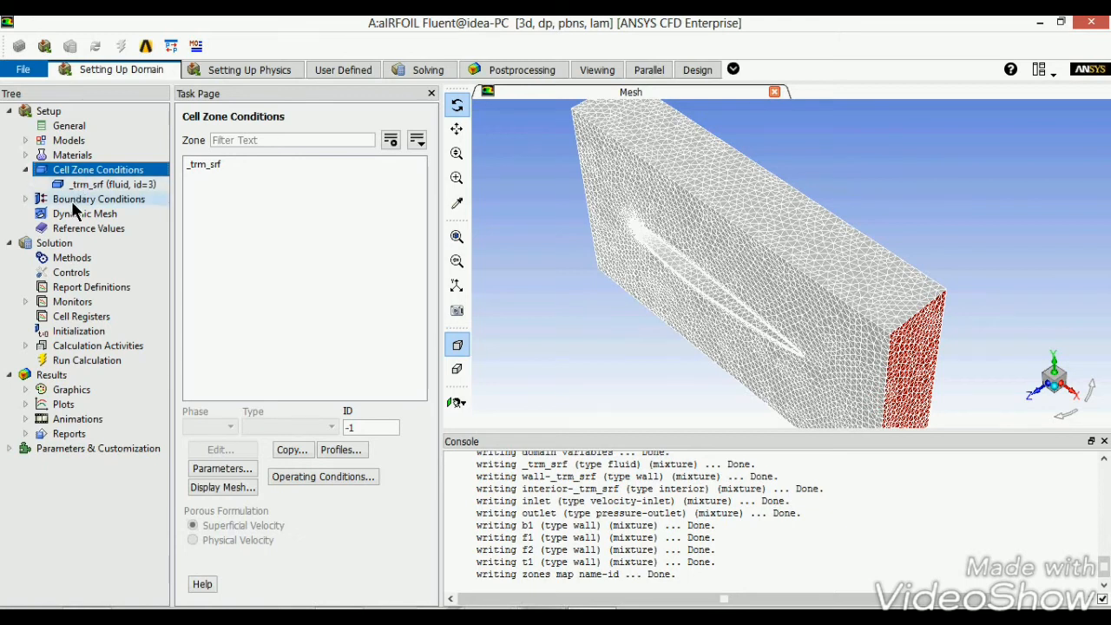
pyautogui.doubleClick(71, 200)
pyautogui.click(26, 170)
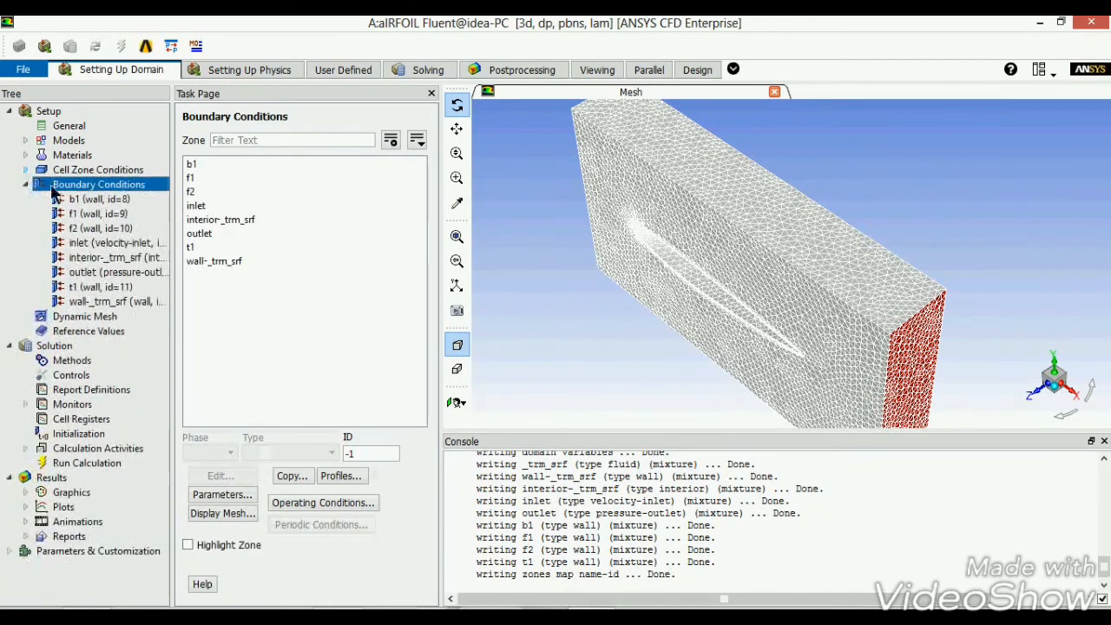
# Set the velocity magnitude of the inlet boundary condition to 500 m/s
pyautogui.doubleClick(204, 209)
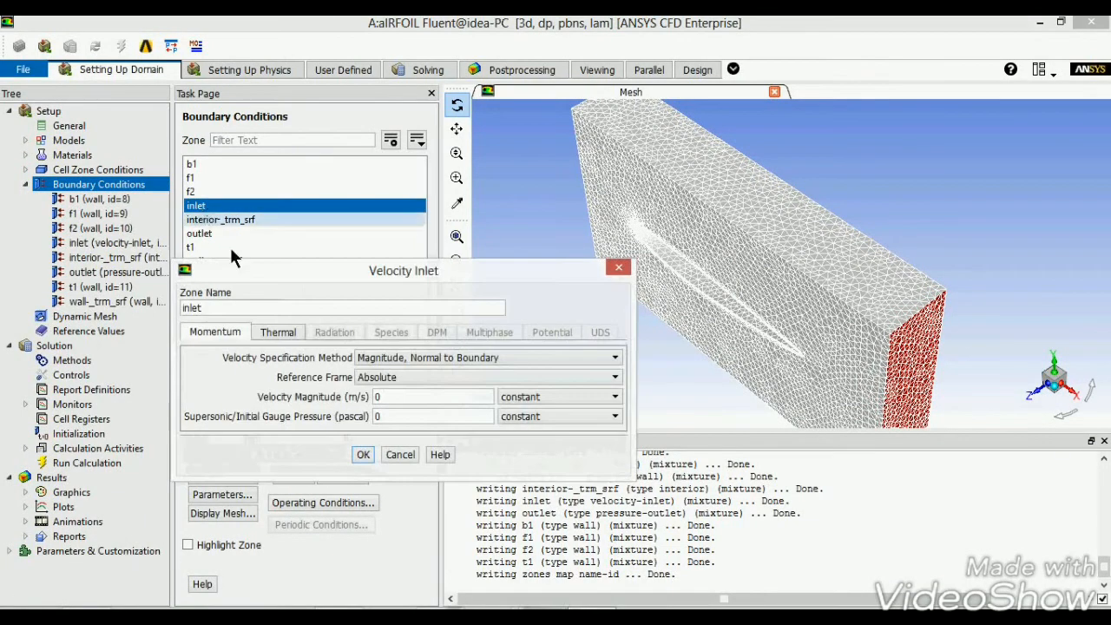
pyautogui.moveTo(255, 272); pyautogui.dragTo(331, 178)
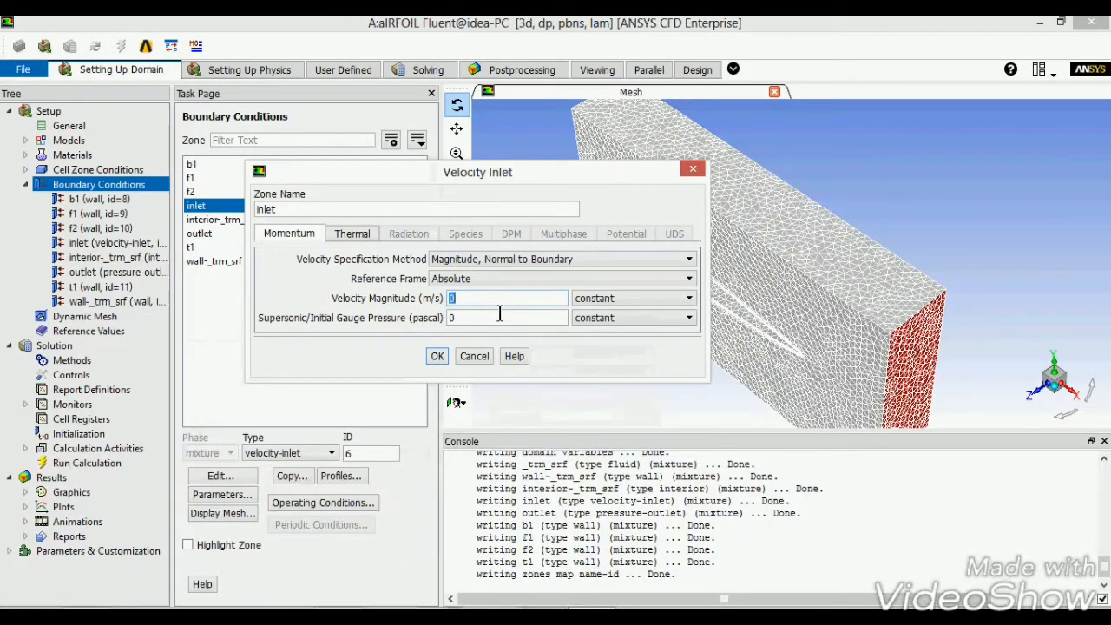
pyautogui.write('500')
pyautogui.click(439, 357)
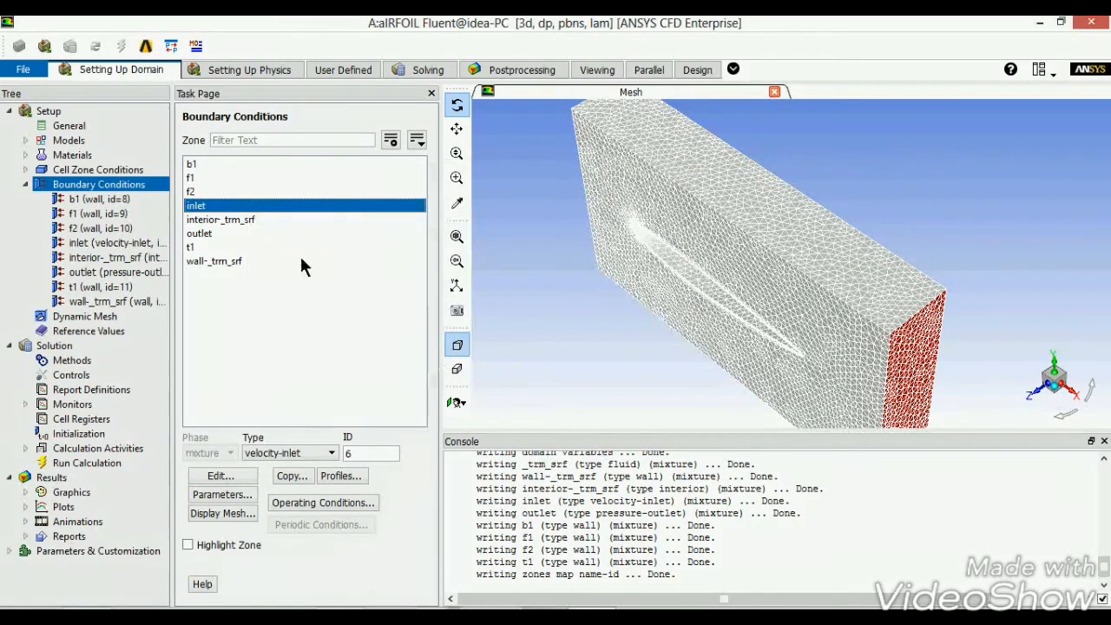
# Assign steel as the thermal material of the b1 wall boundary
pyautogui.click(213, 168)
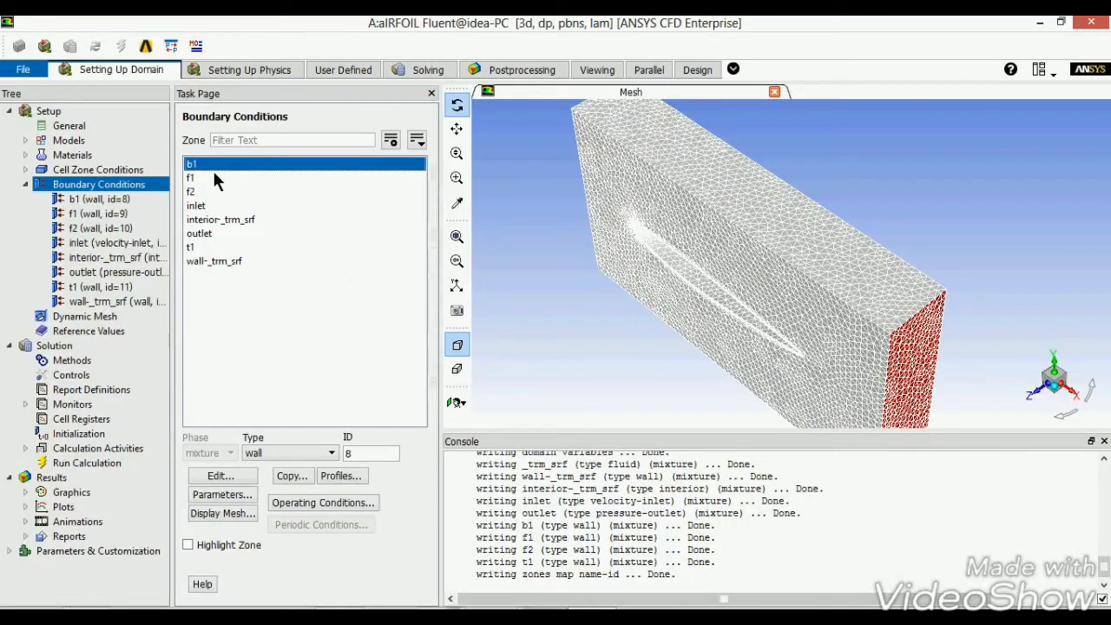
pyautogui.click(222, 474)
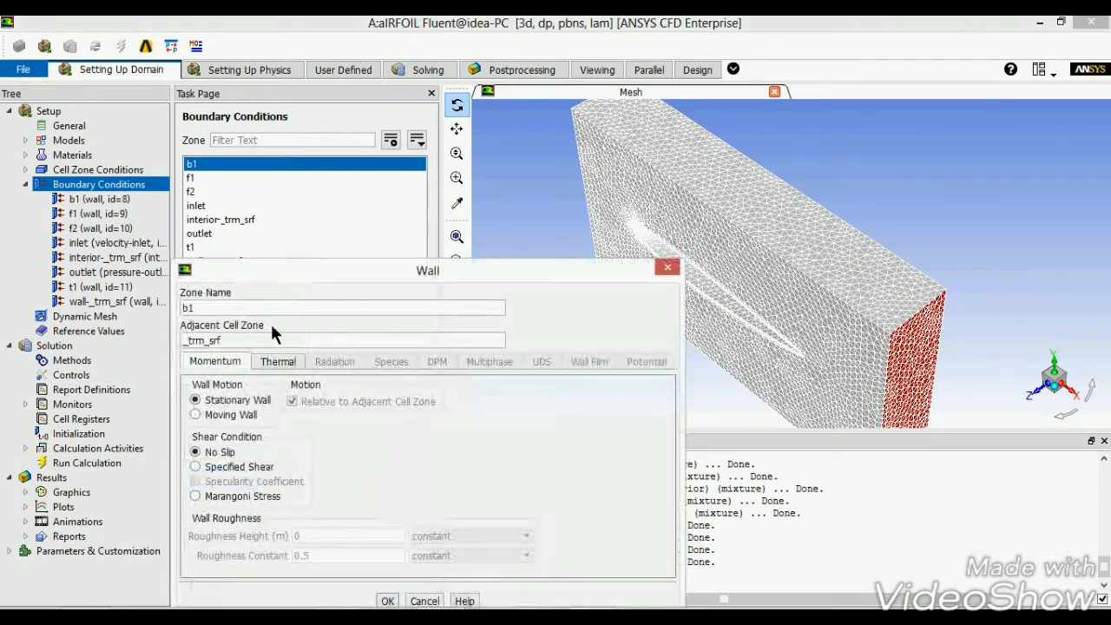
pyautogui.moveTo(298, 274); pyautogui.dragTo(445, 100)
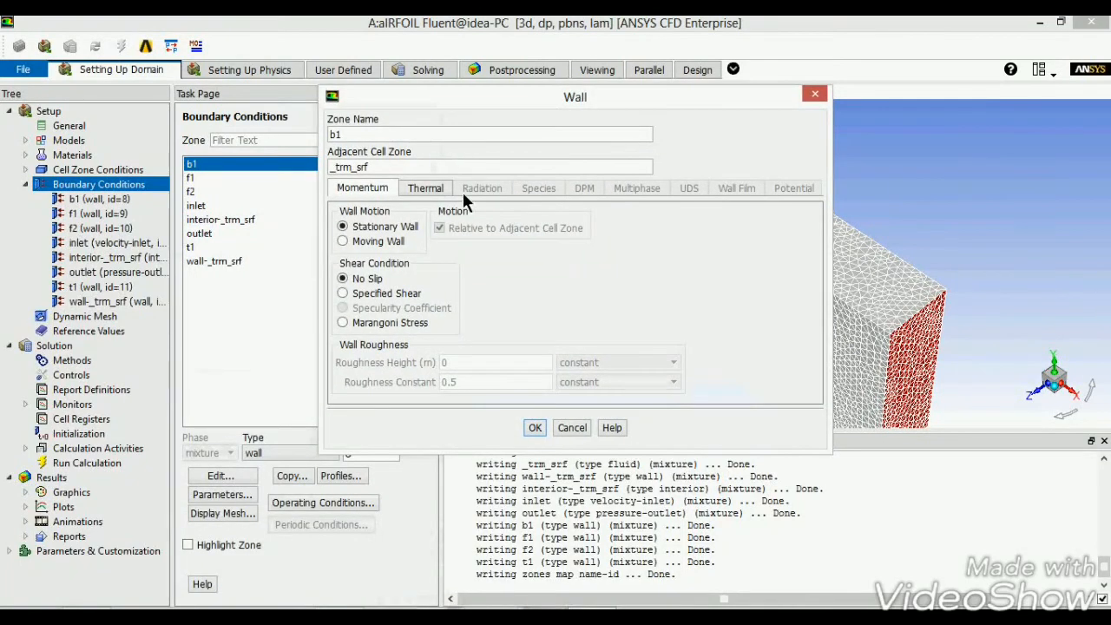
pyautogui.click(439, 194)
pyautogui.click(399, 354)
pyautogui.click(397, 365)
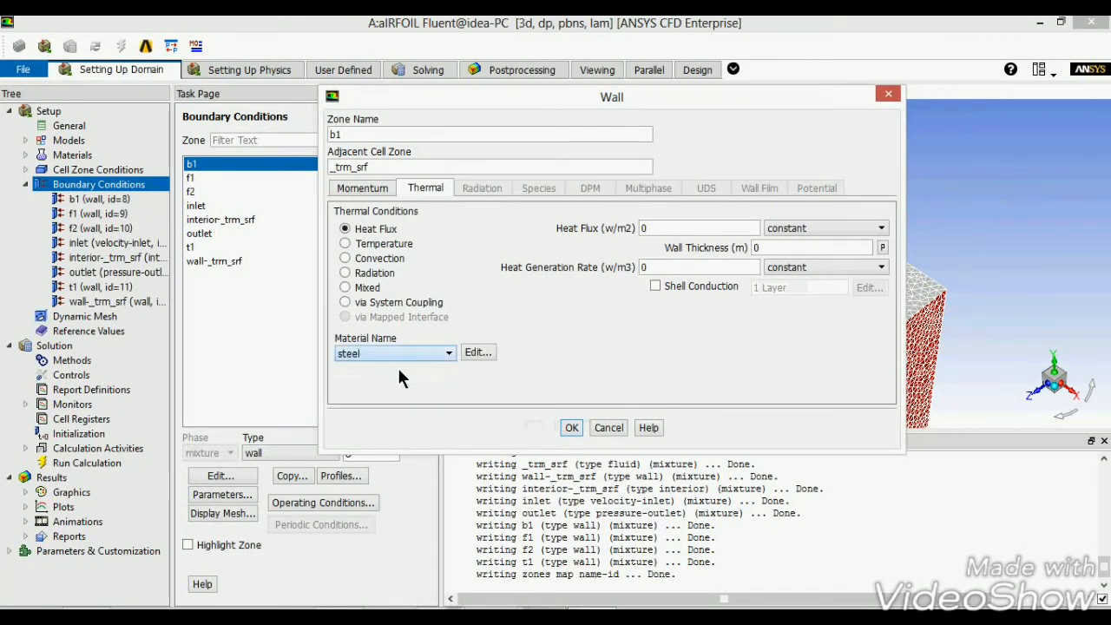
pyautogui.click(572, 427)
# Assign steel as the thermal material of the f1 wall boundary
pyautogui.click(196, 181)
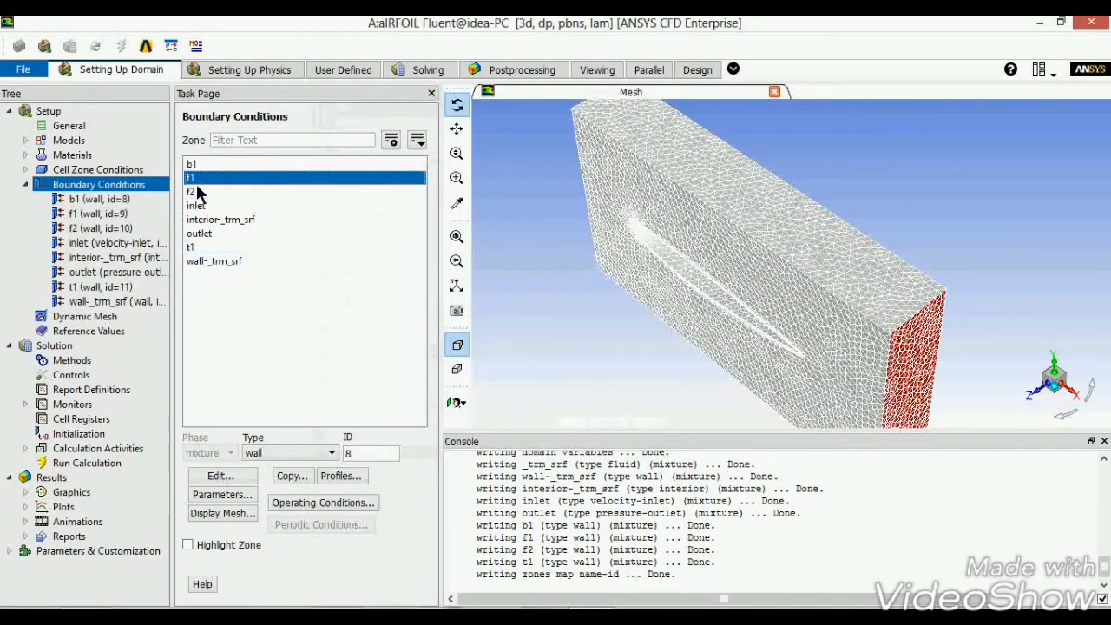
pyautogui.click(220, 477)
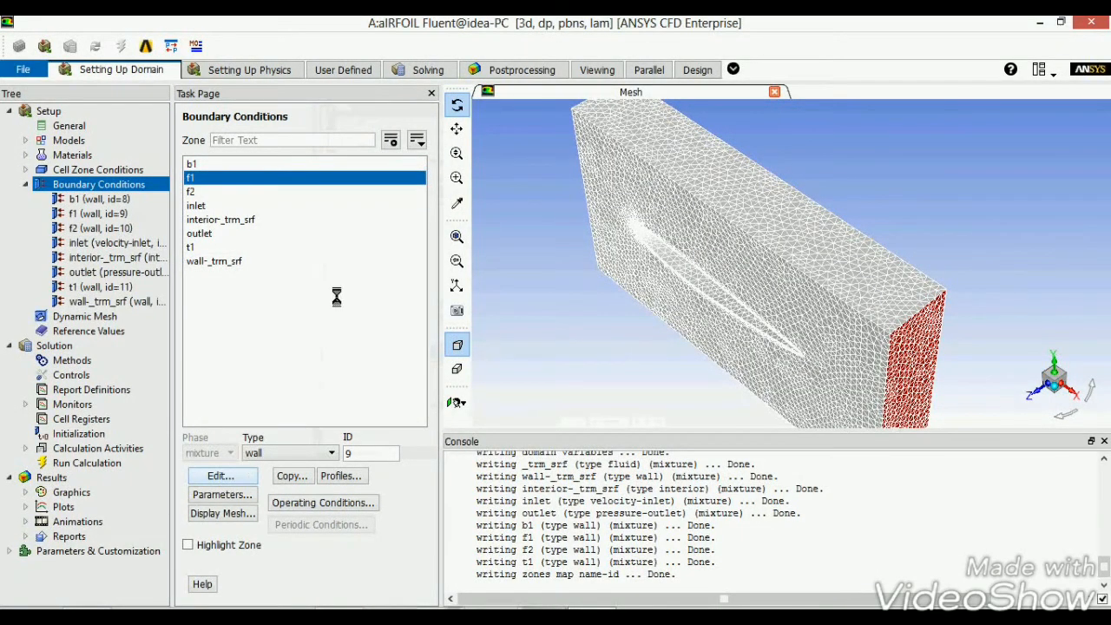
pyautogui.moveTo(314, 270); pyautogui.dragTo(363, 135)
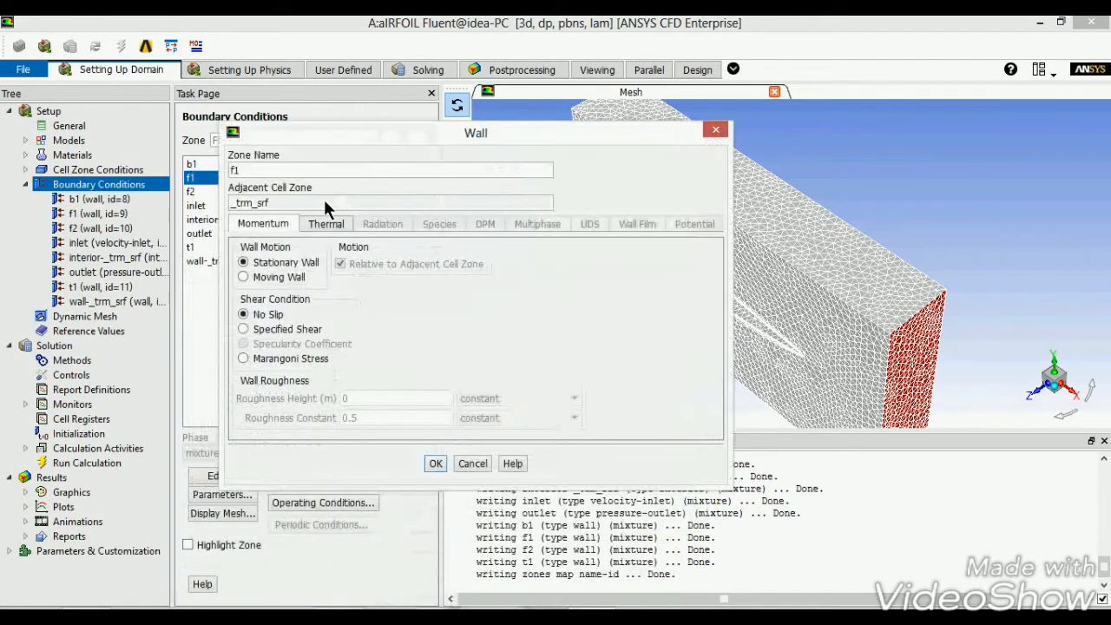
pyautogui.click(317, 223)
pyautogui.click(288, 388)
pyautogui.click(287, 403)
pyautogui.click(468, 463)
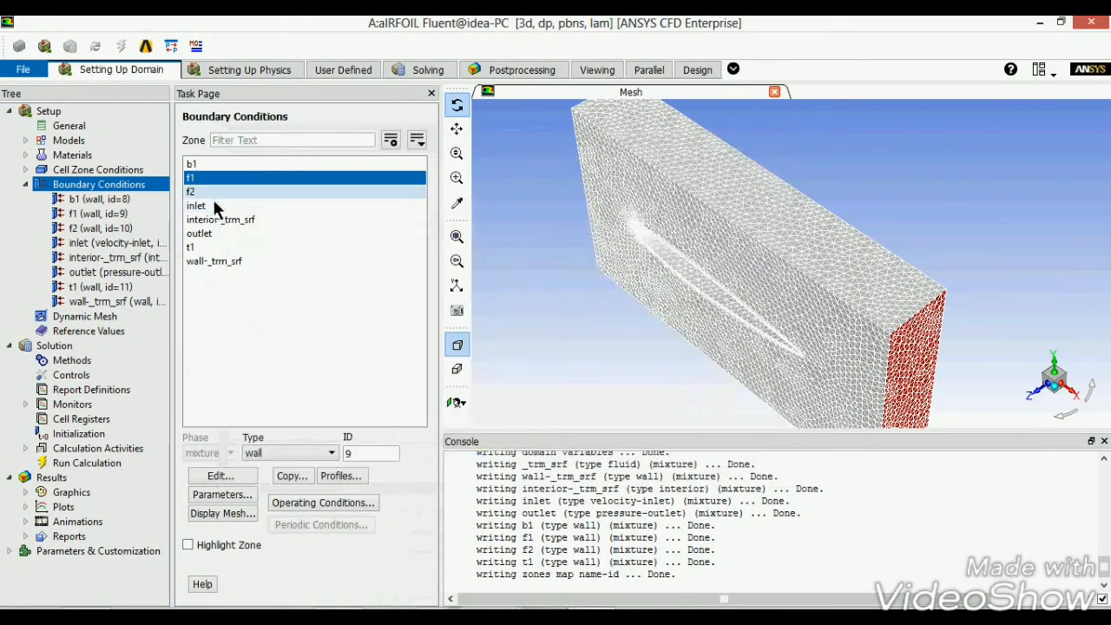
# Assign steel as the thermal material of the f2 wall boundary
pyautogui.click(212, 192)
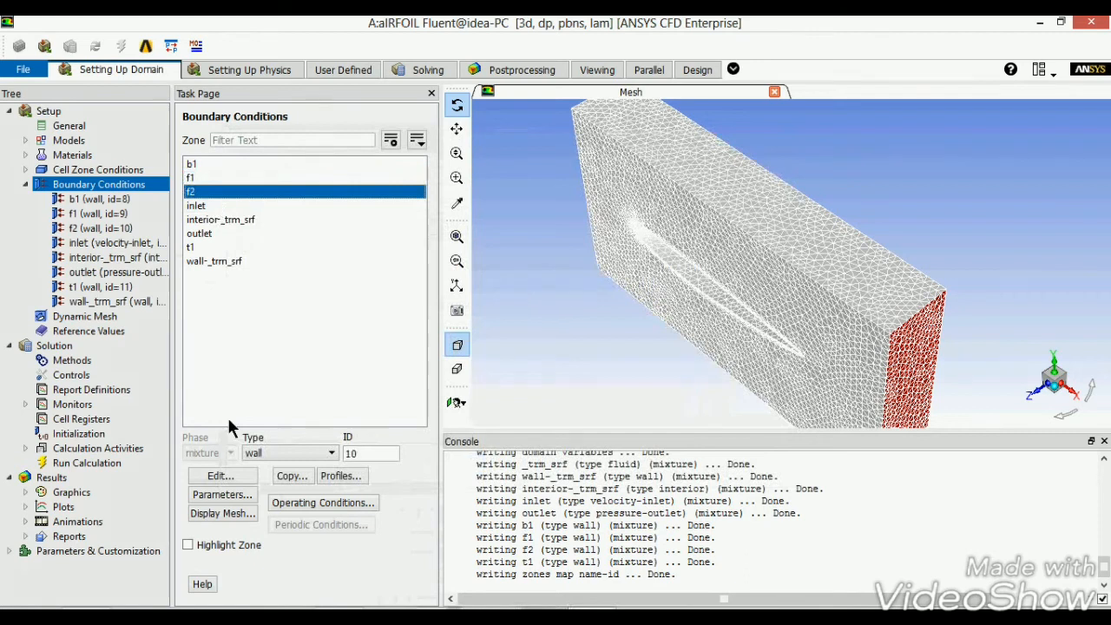
pyautogui.click(223, 476)
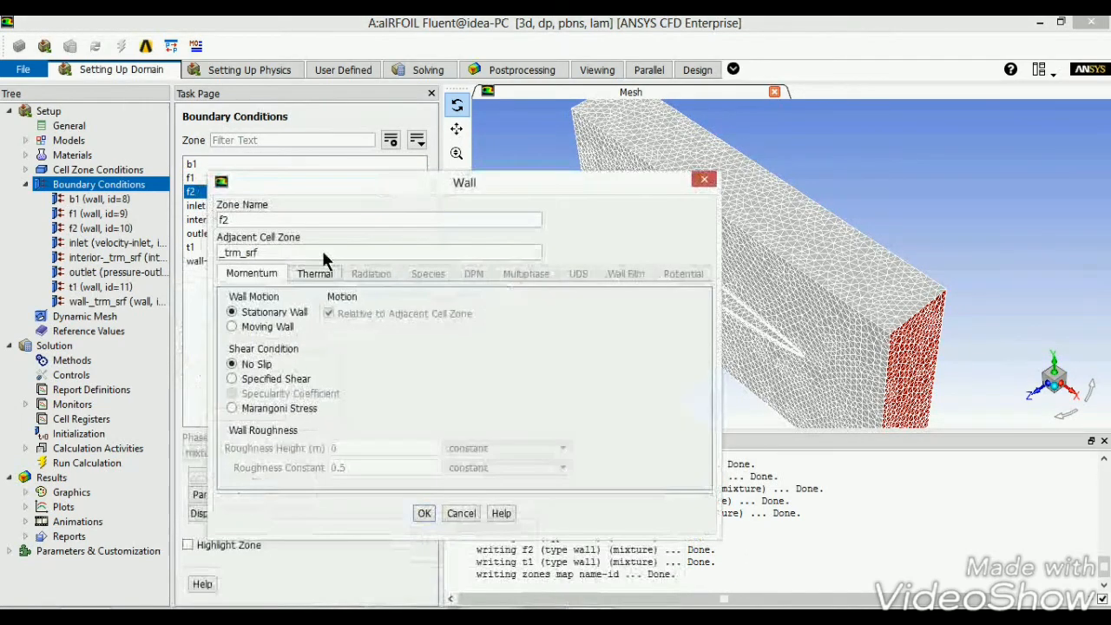
pyautogui.click(314, 274)
pyautogui.click(289, 438)
pyautogui.click(289, 450)
pyautogui.click(461, 513)
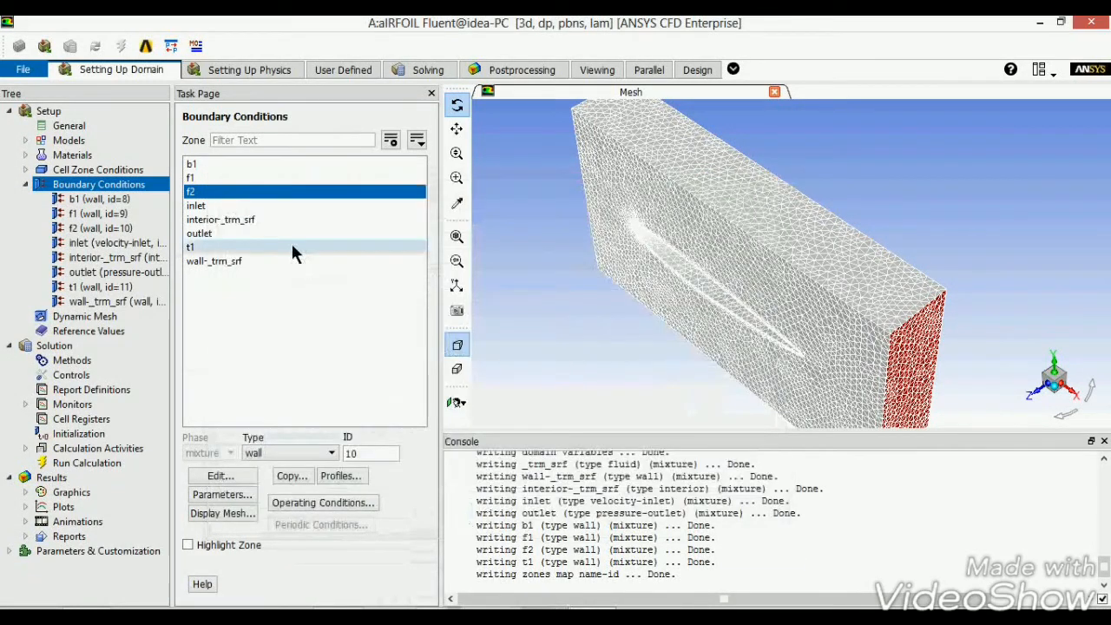
# Assign steel as the thermal material of the t1 wall boundary
pyautogui.click(191, 248)
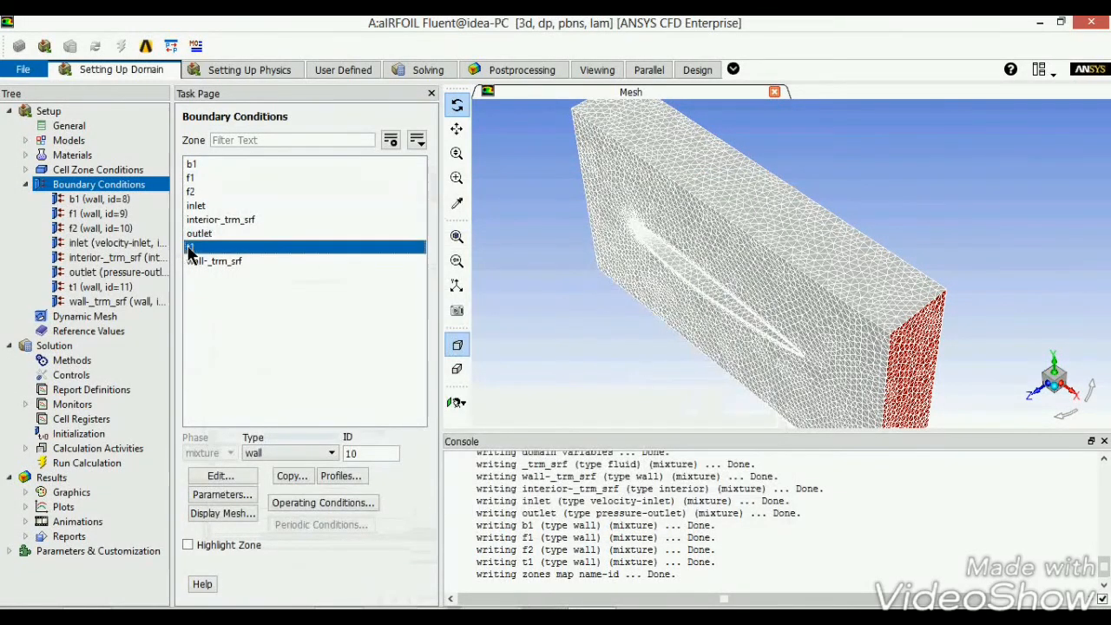
pyautogui.click(227, 475)
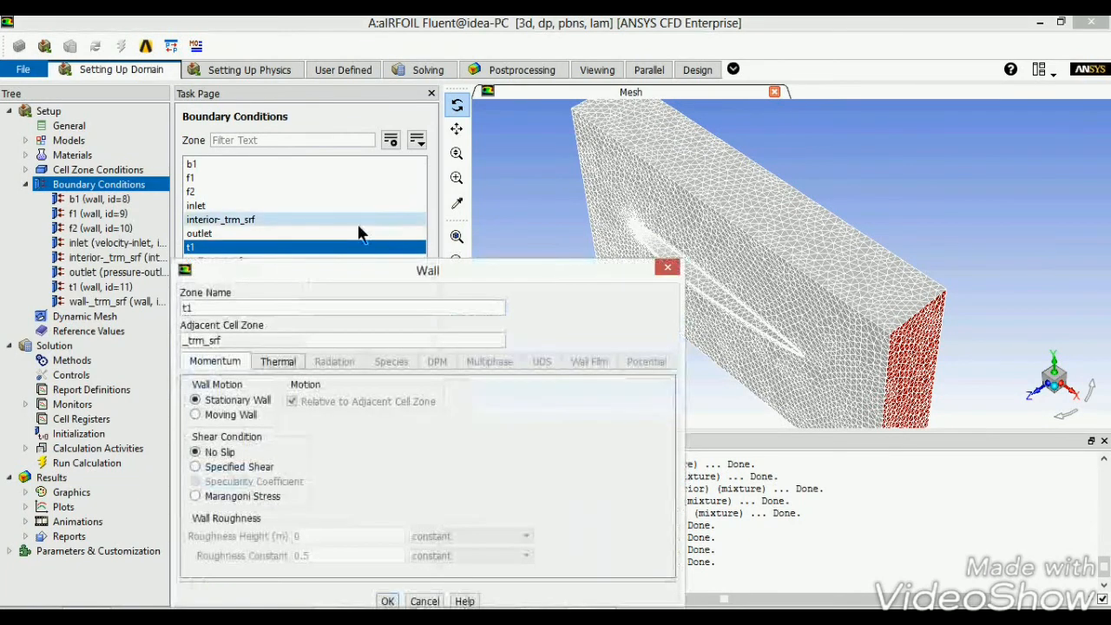
pyautogui.moveTo(366, 258); pyautogui.dragTo(425, 124)
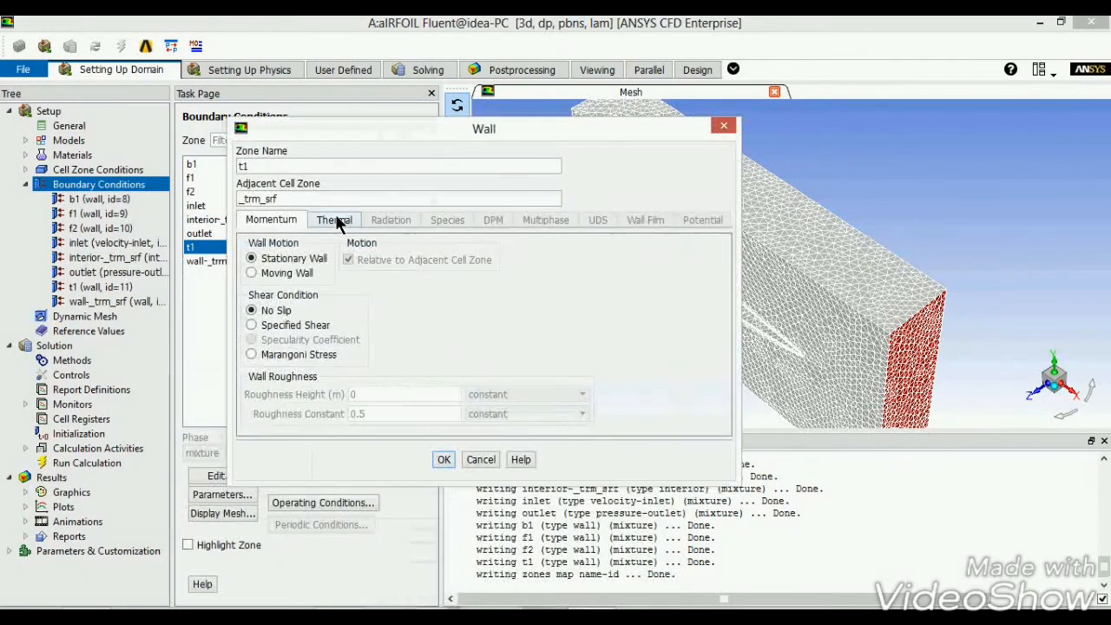
pyautogui.click(335, 220)
pyautogui.click(357, 384)
pyautogui.click(340, 399)
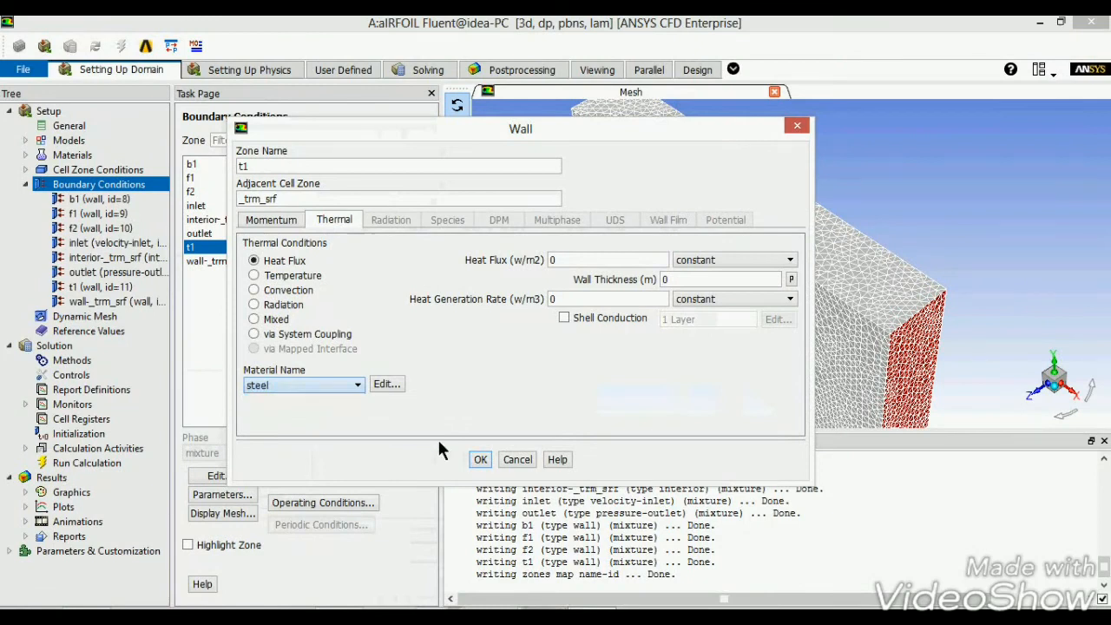
pyautogui.click(477, 460)
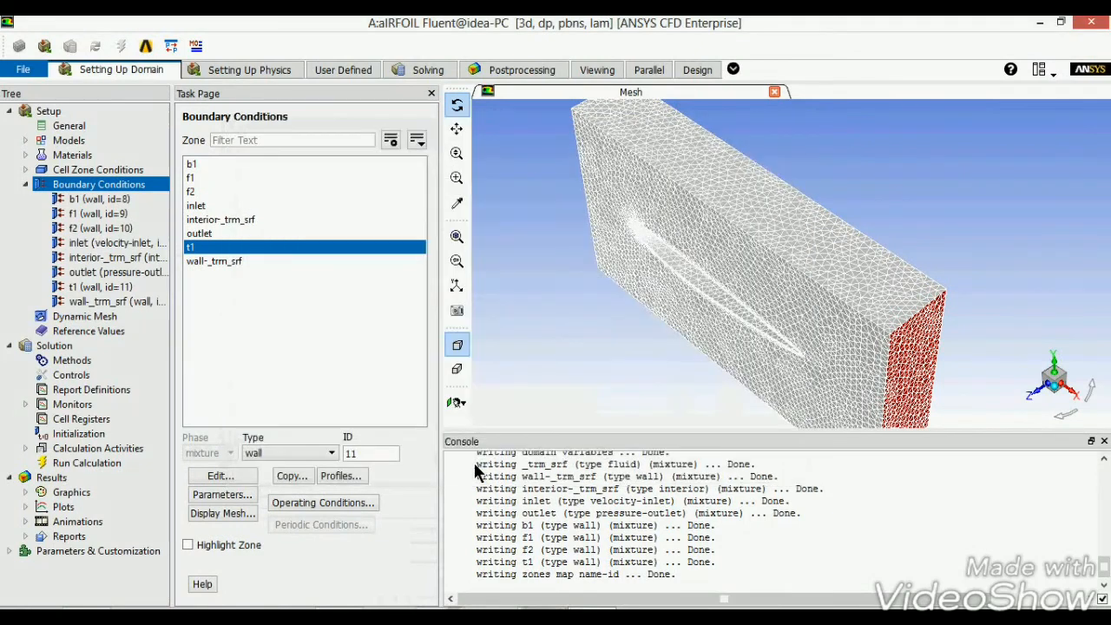
# Collapse the boundary conditions list and compute the reference values from the inlet
pyautogui.click(26, 184)
pyautogui.click(72, 201)
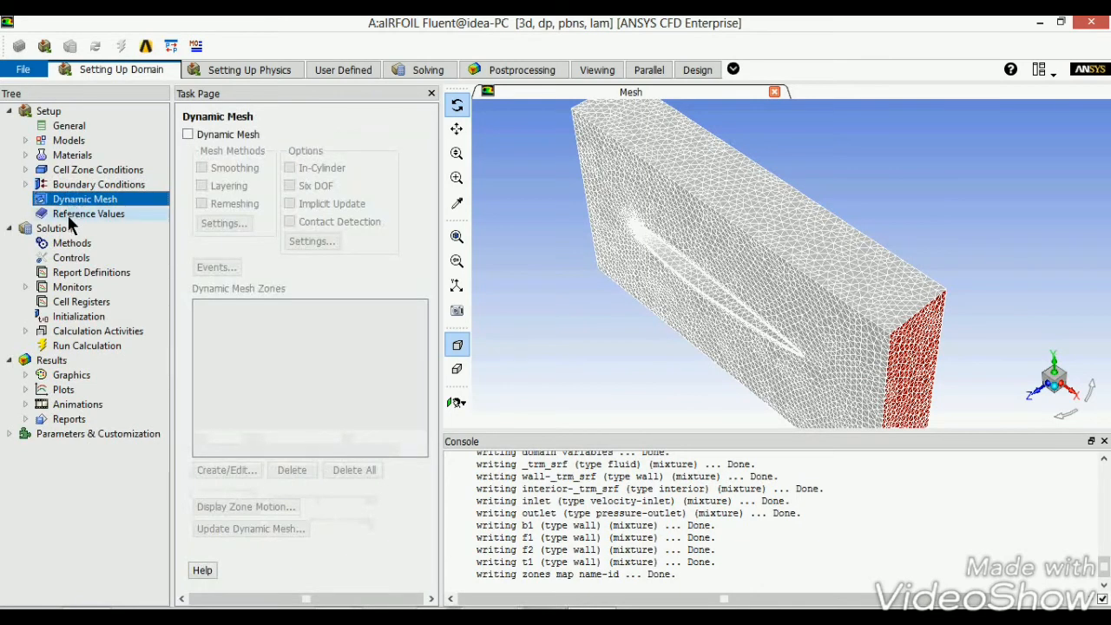
pyautogui.click(68, 214)
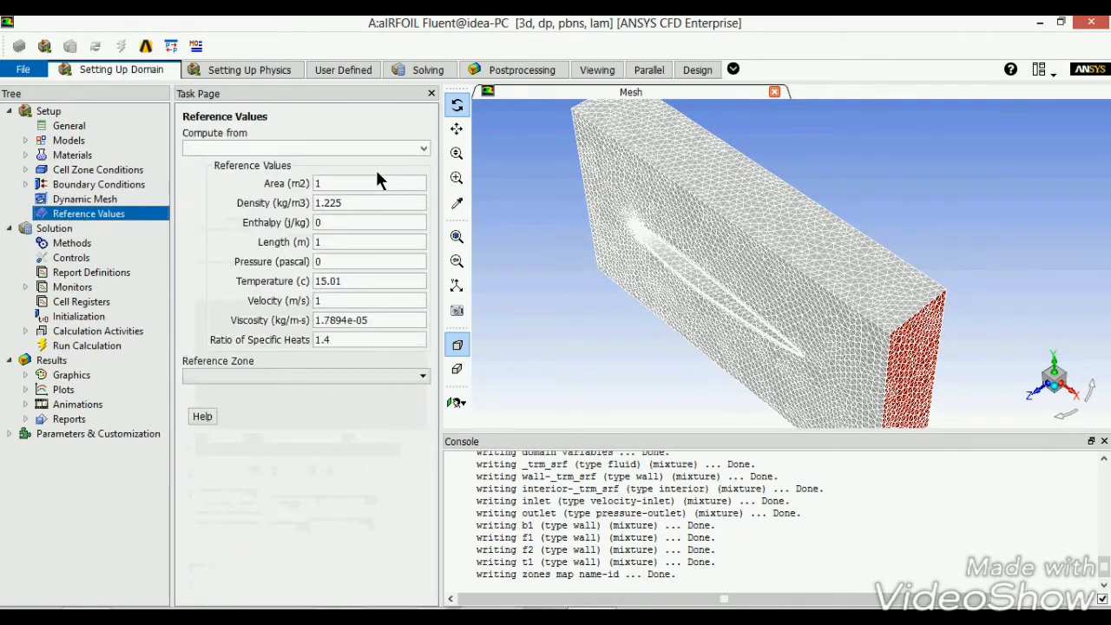
pyautogui.click(423, 148)
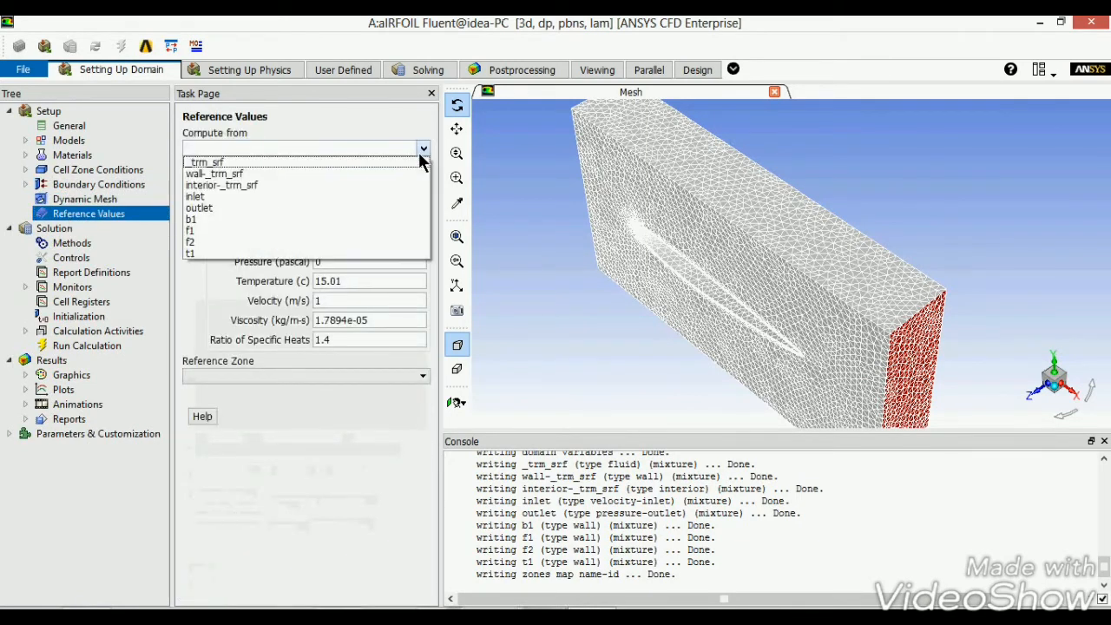
pyautogui.click(345, 197)
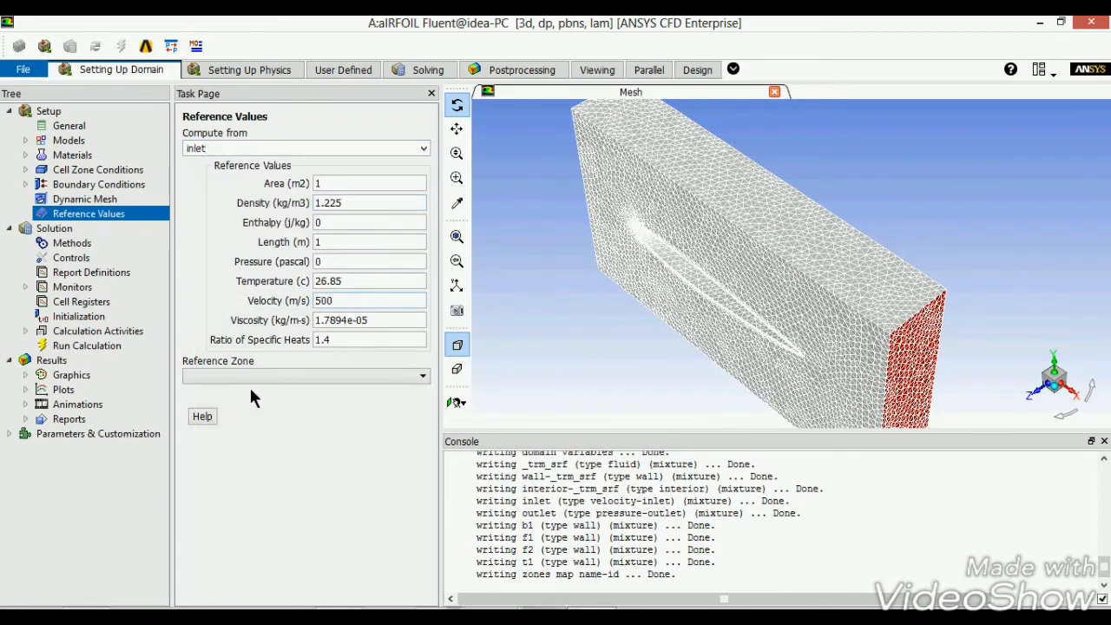
# View the solution methods, then start a drag coefficient report definition for wall zones b1, f1, f2 and t1
pyautogui.click(80, 244)
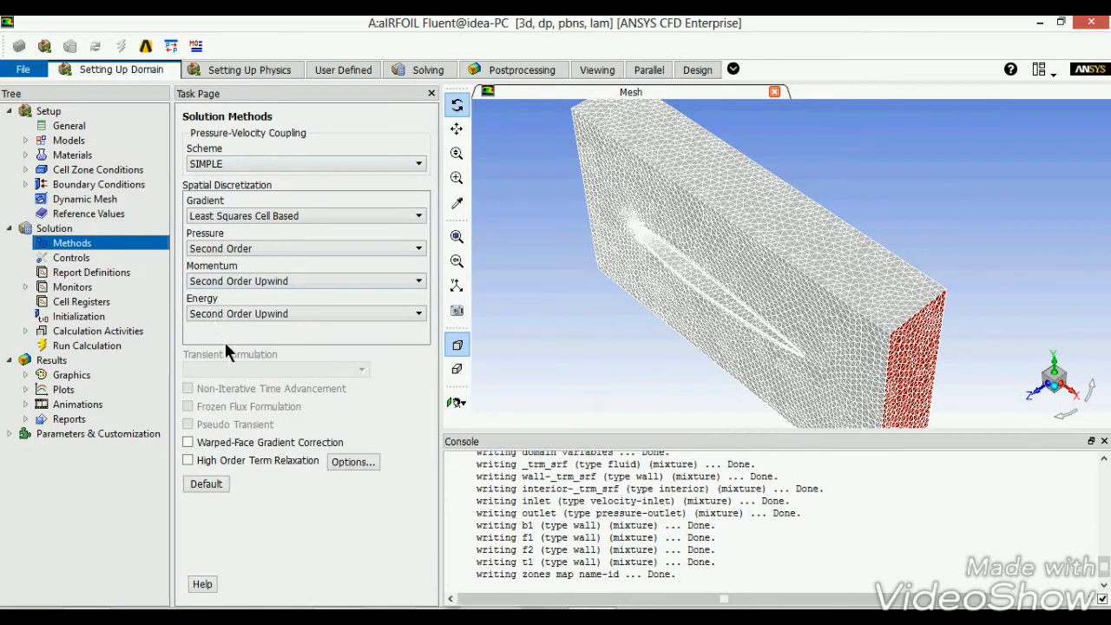
pyautogui.doubleClick(96, 272)
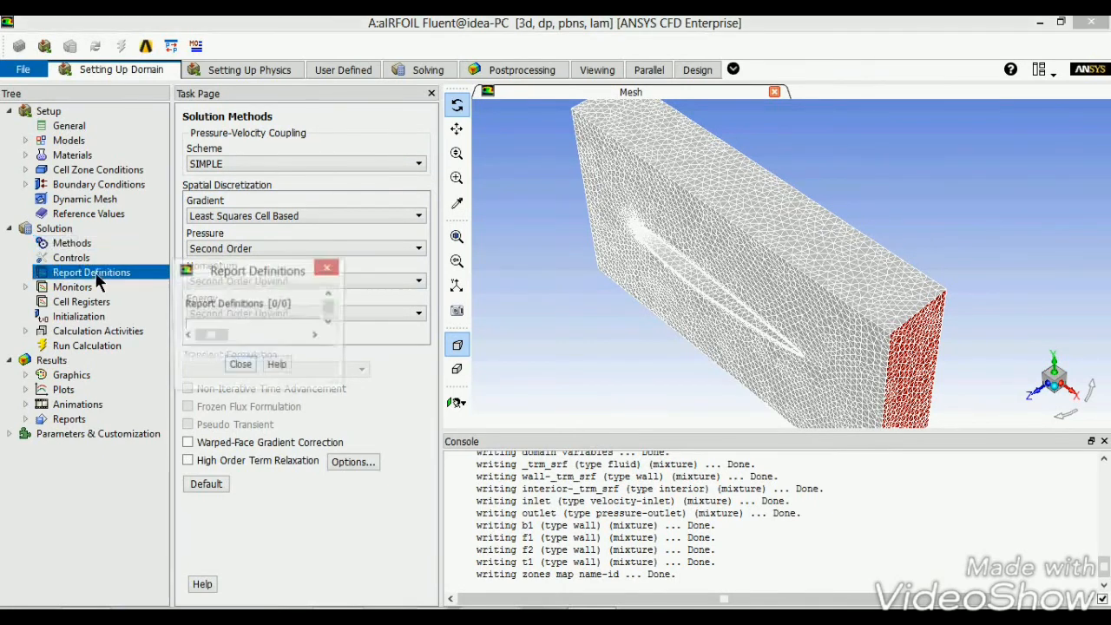
pyautogui.moveTo(245, 278); pyautogui.dragTo(274, 69)
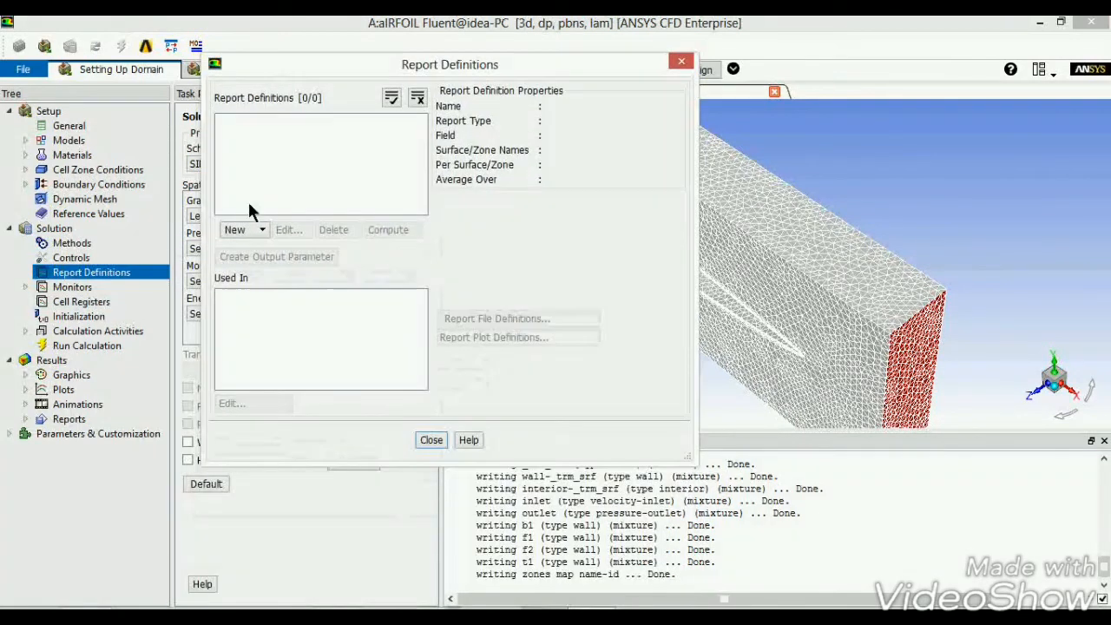
pyautogui.click(249, 233)
pyautogui.moveTo(269, 291)
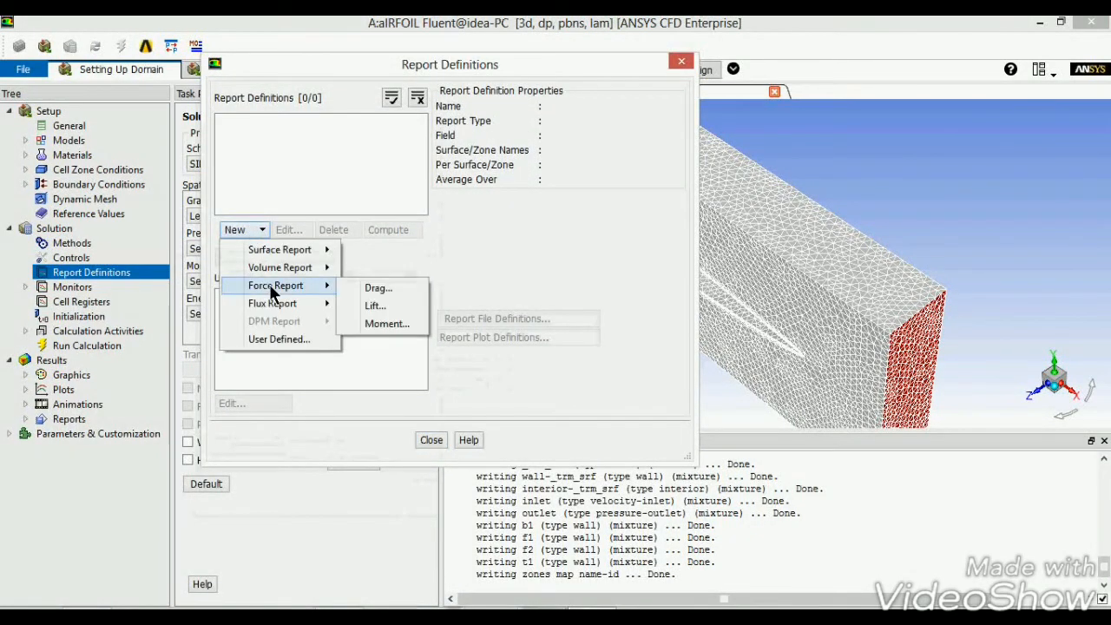
pyautogui.click(343, 288)
pyautogui.moveTo(342, 277); pyautogui.dragTo(394, 155)
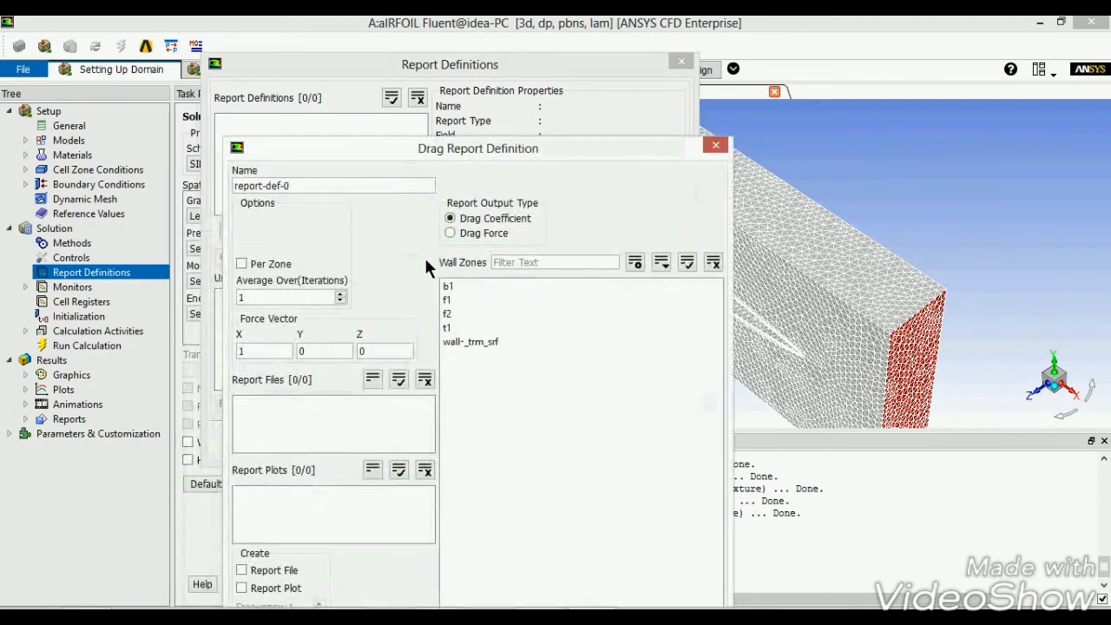
pyautogui.click(448, 287)
pyautogui.click(449, 300)
pyautogui.click(451, 313)
pyautogui.click(451, 326)
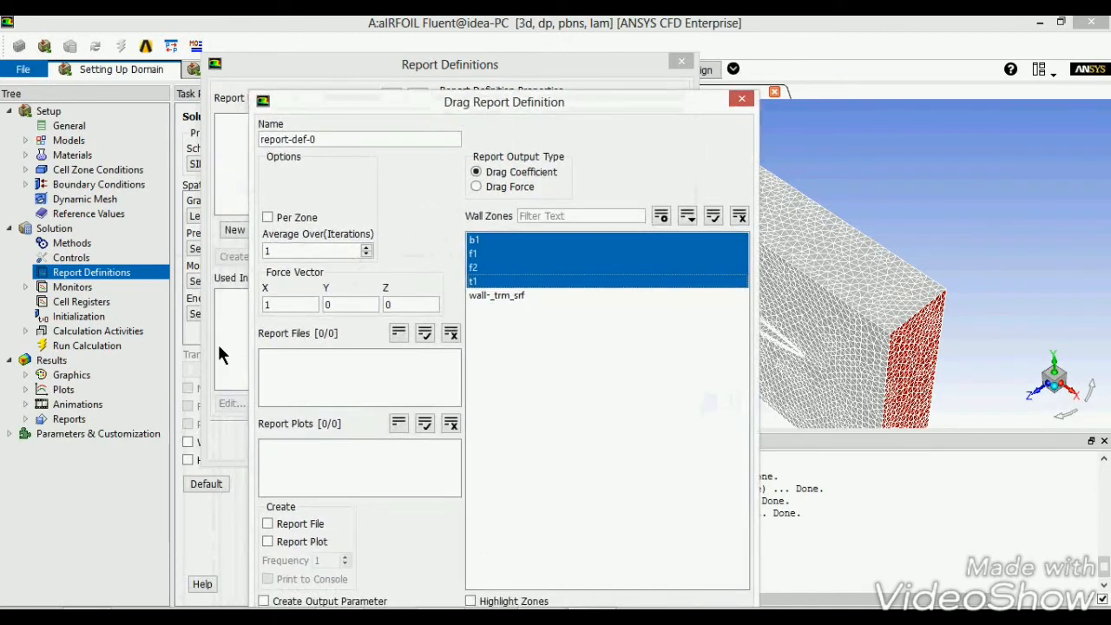
# Enable the report plot for the drag definition with a frequency of 2 and create the report
pyautogui.click(269, 542)
pyautogui.moveTo(335, 97); pyautogui.dragTo(362, 22)
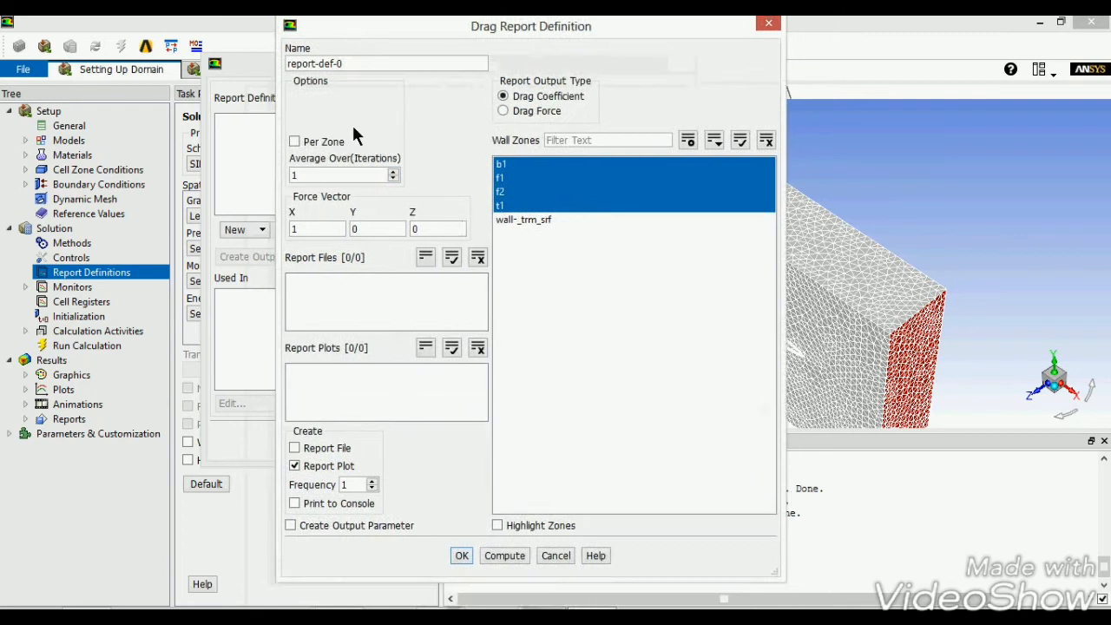
pyautogui.doubleClick(347, 484)
pyautogui.write('2')
pyautogui.click(461, 557)
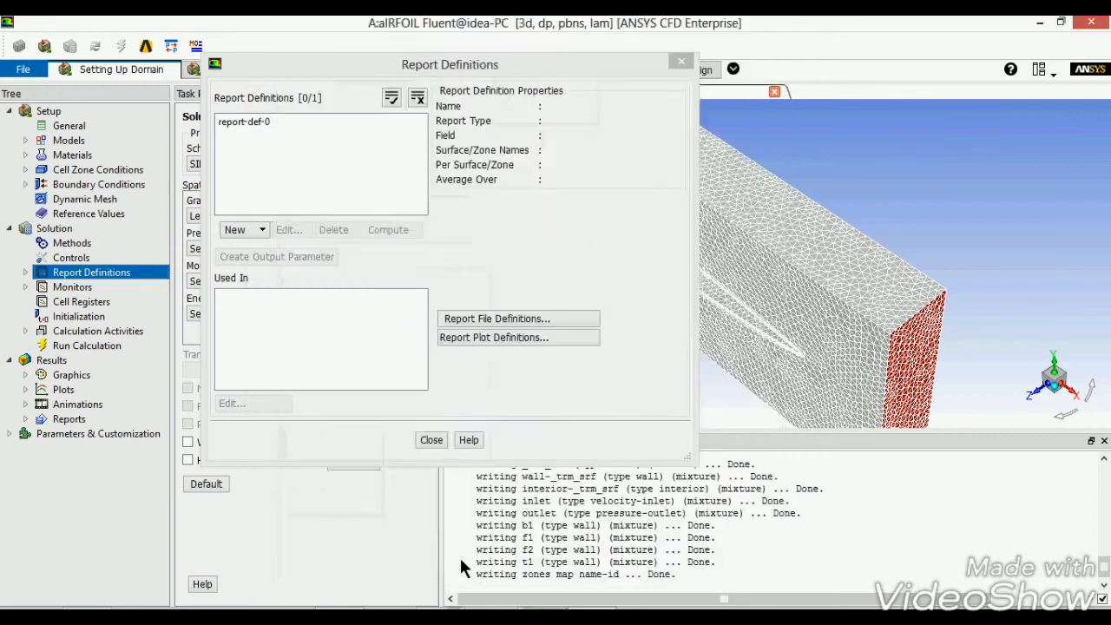
# Start a lift coefficient force report definition for wall zones b1, f1, f2 and t1
pyautogui.click(238, 230)
pyautogui.moveTo(299, 309)
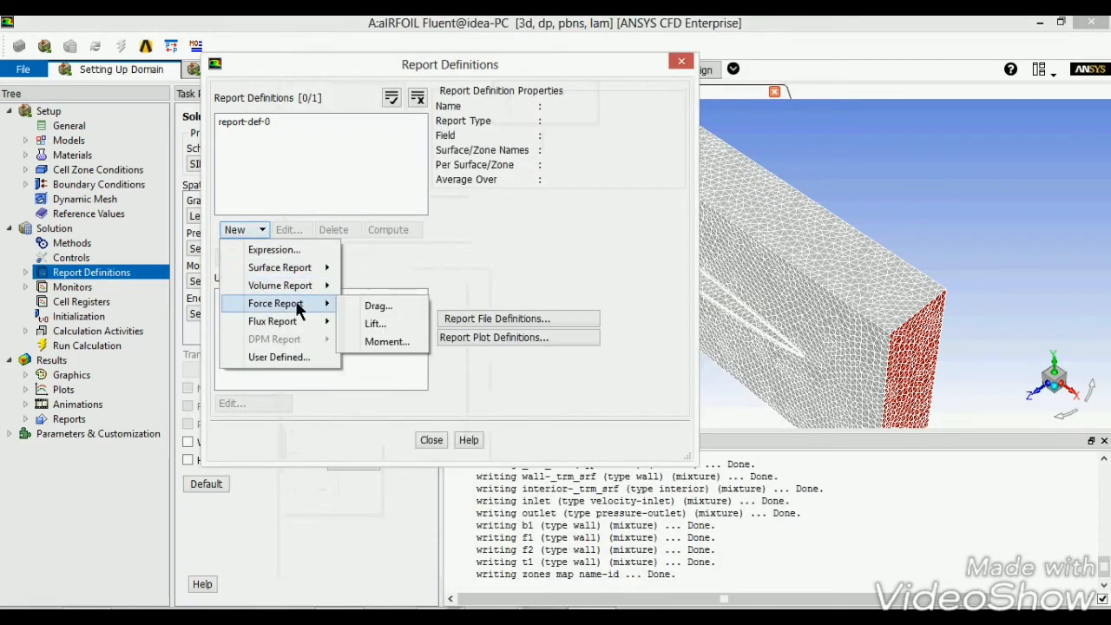
pyautogui.click(372, 323)
pyautogui.moveTo(519, 165); pyautogui.dragTo(511, 208)
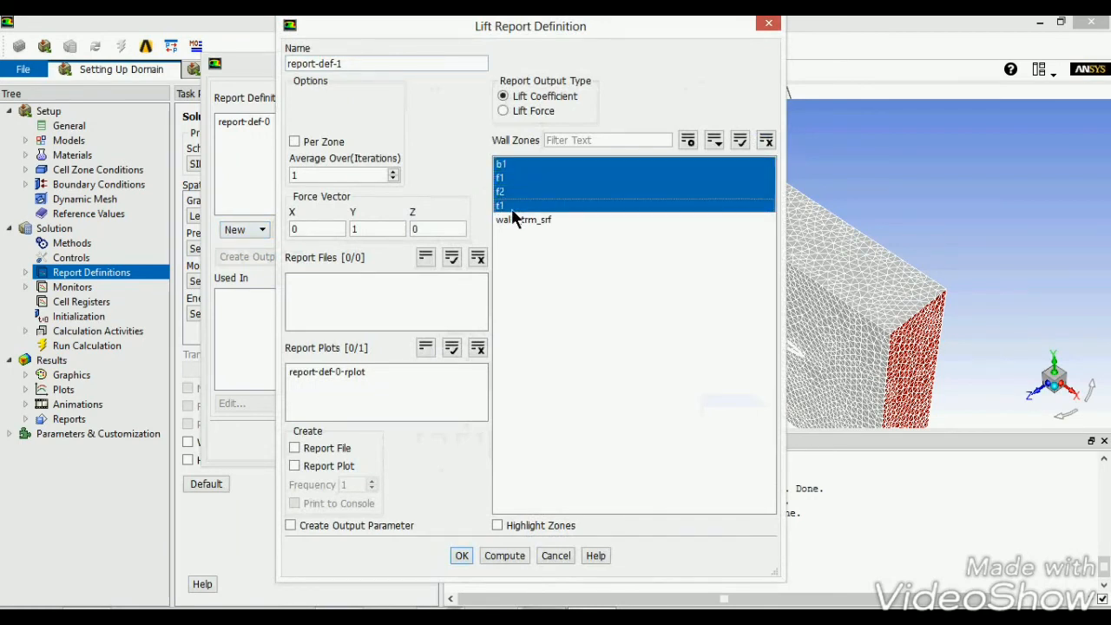
# Enable the report plot and console printing for the lift definition, set its frequency to 3 and create the report
pyautogui.click(300, 466)
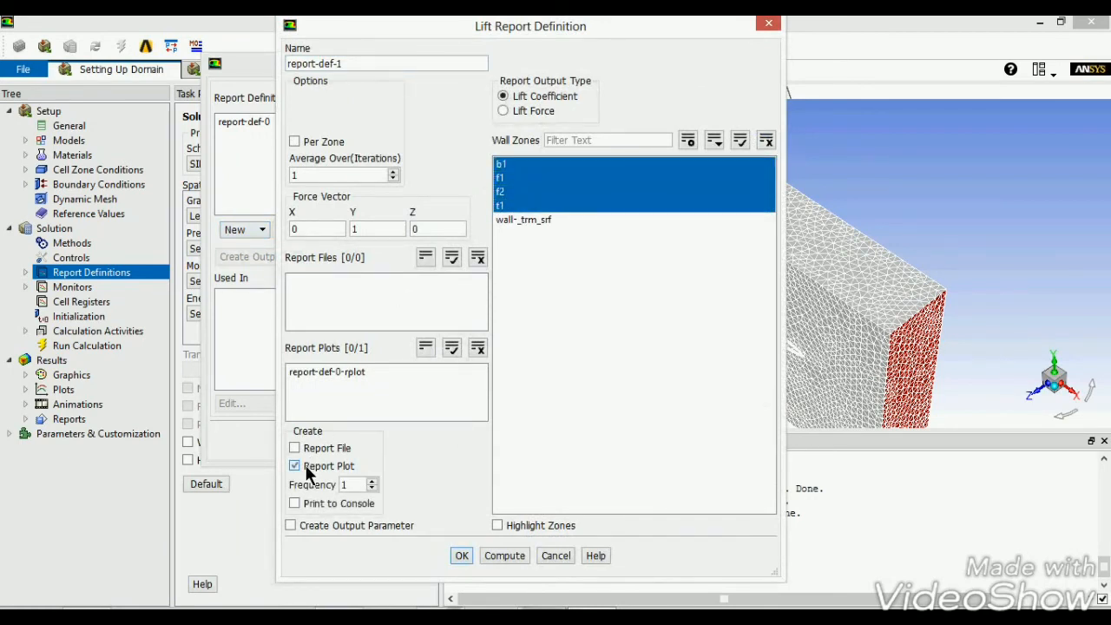
pyautogui.click(296, 503)
pyautogui.click(371, 488)
pyautogui.write('3')
pyautogui.click(454, 555)
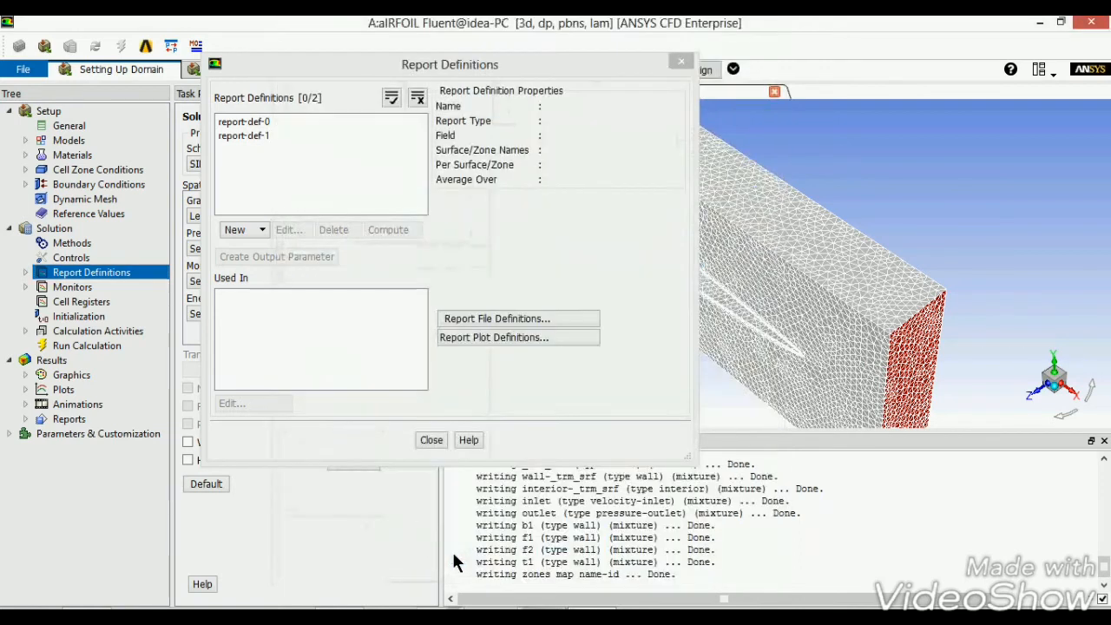
# Close the report definitions and initialize the solution using standard initialization computed from the inlet
pyautogui.click(431, 440)
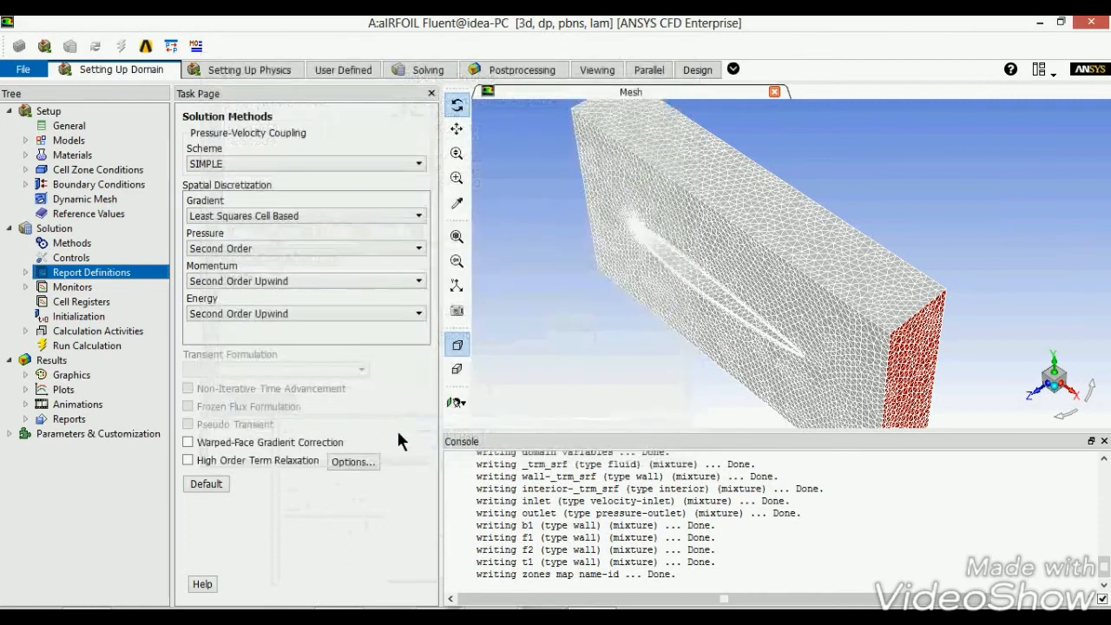
pyautogui.click(91, 317)
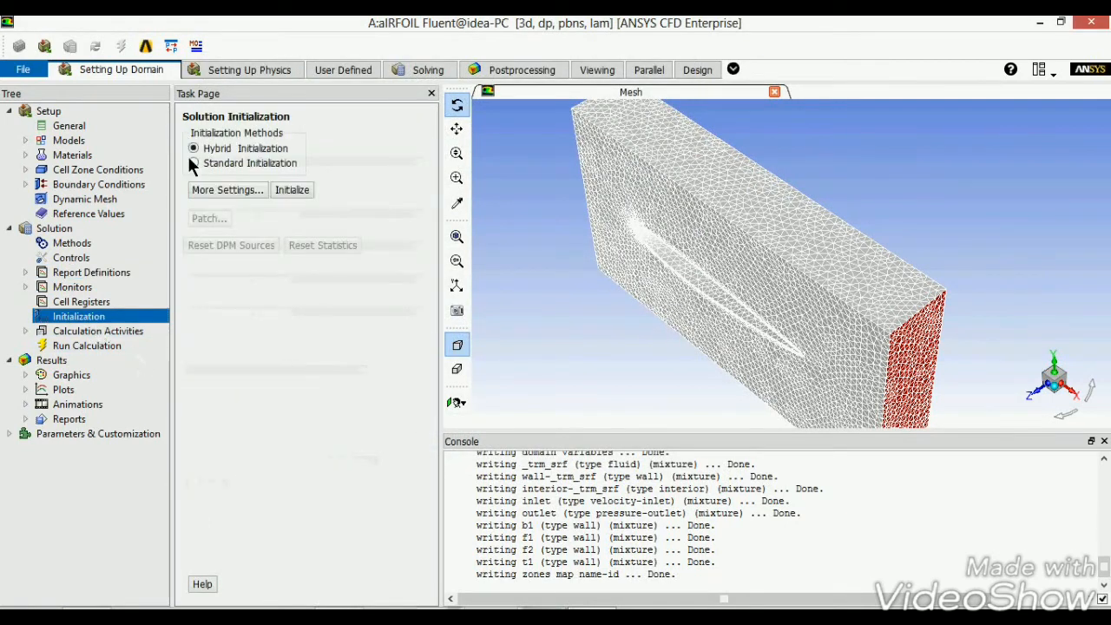
pyautogui.click(193, 164)
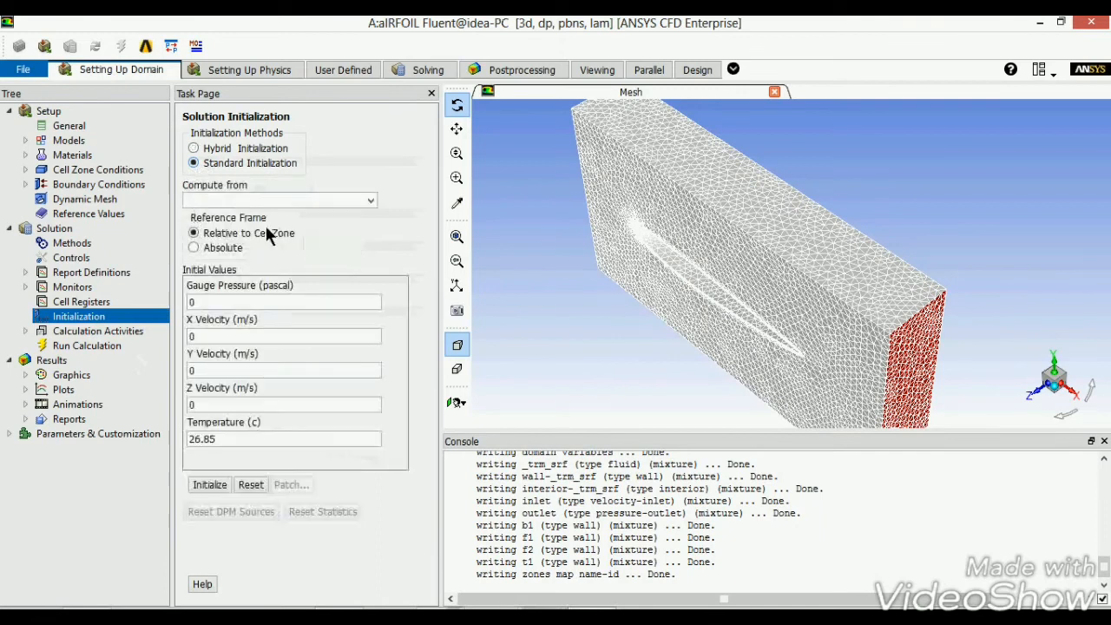
pyautogui.click(370, 206)
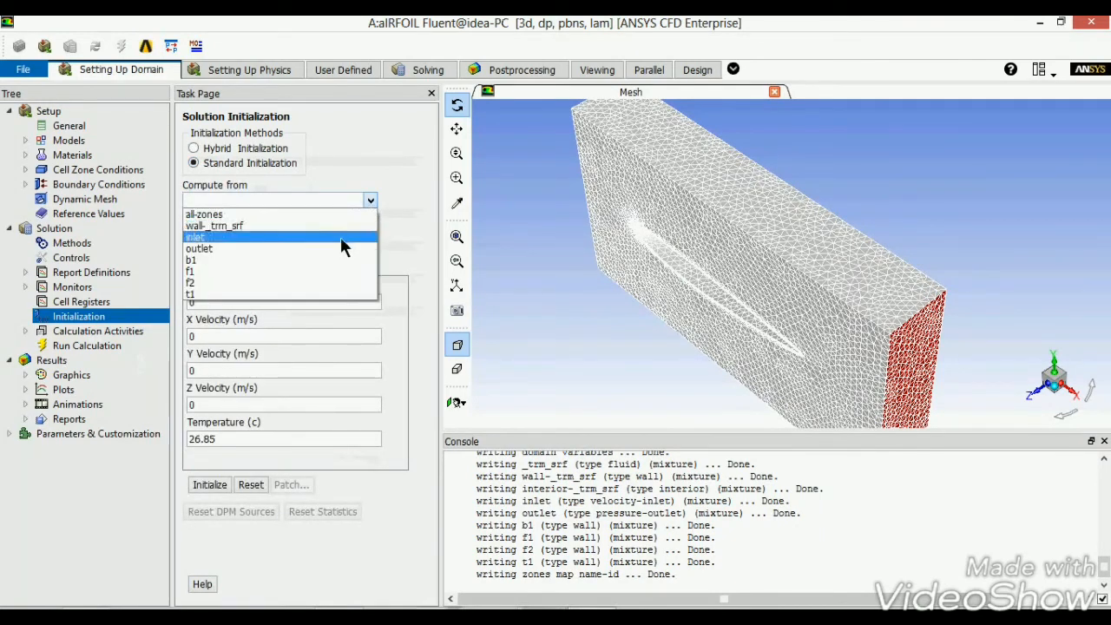
pyautogui.click(340, 237)
pyautogui.click(196, 488)
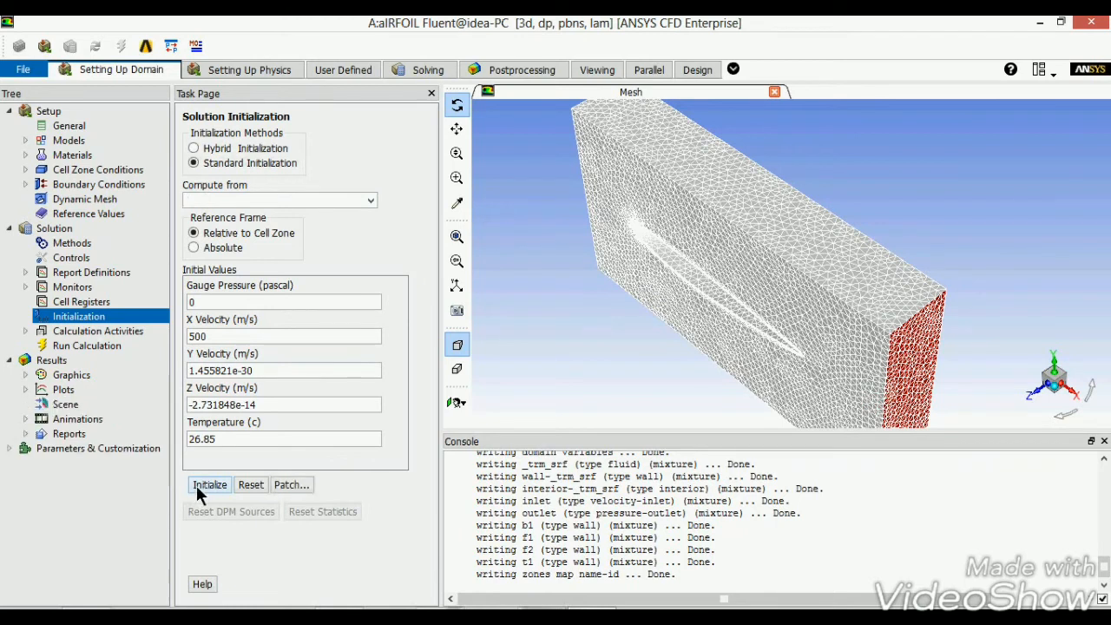
# Run the calculation for 20 iterations
pyautogui.click(123, 346)
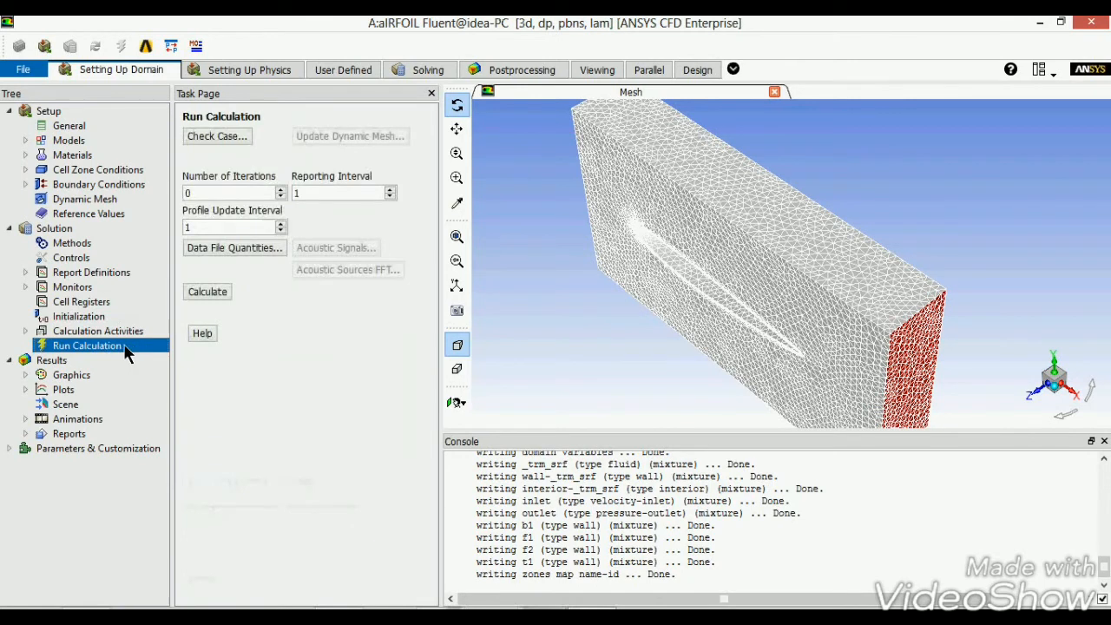
pyautogui.doubleClick(250, 196)
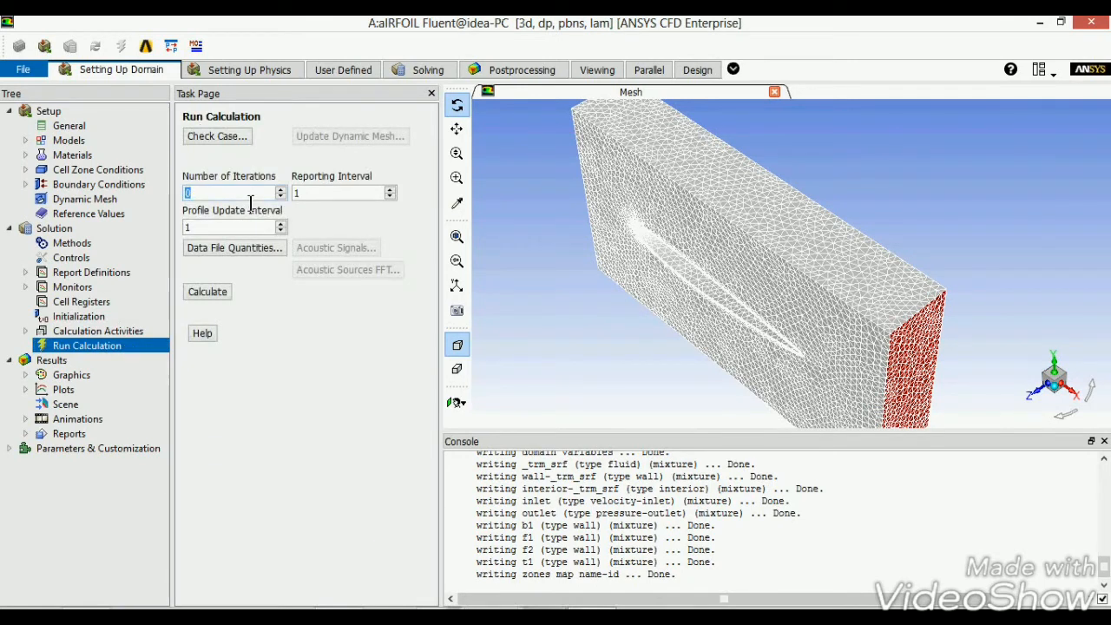
pyautogui.write('20')
pyautogui.click(213, 292)
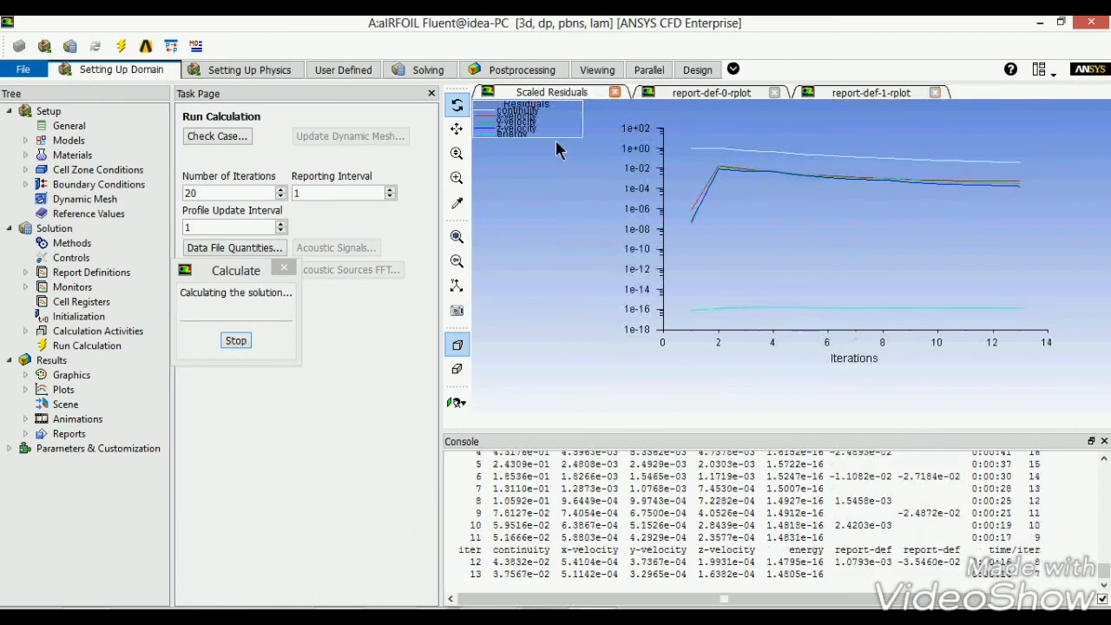
# Enlarge the residuals plot legend, dismiss the completion notice and view the drag and lift report plots
pyautogui.moveTo(583, 142); pyautogui.dragTo(601, 258)
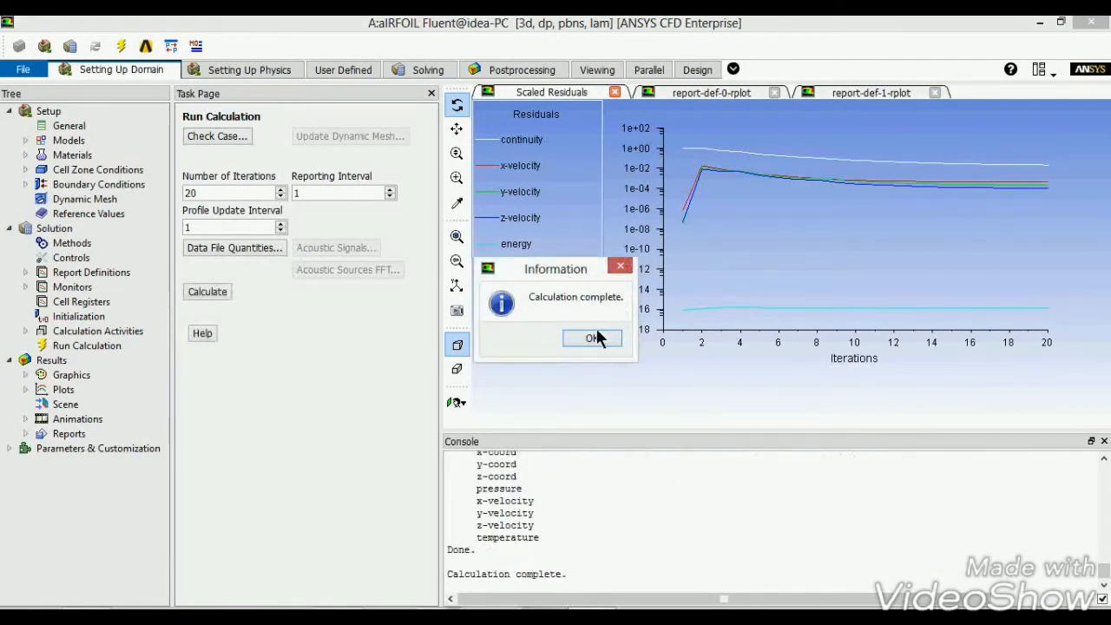
pyautogui.click(594, 338)
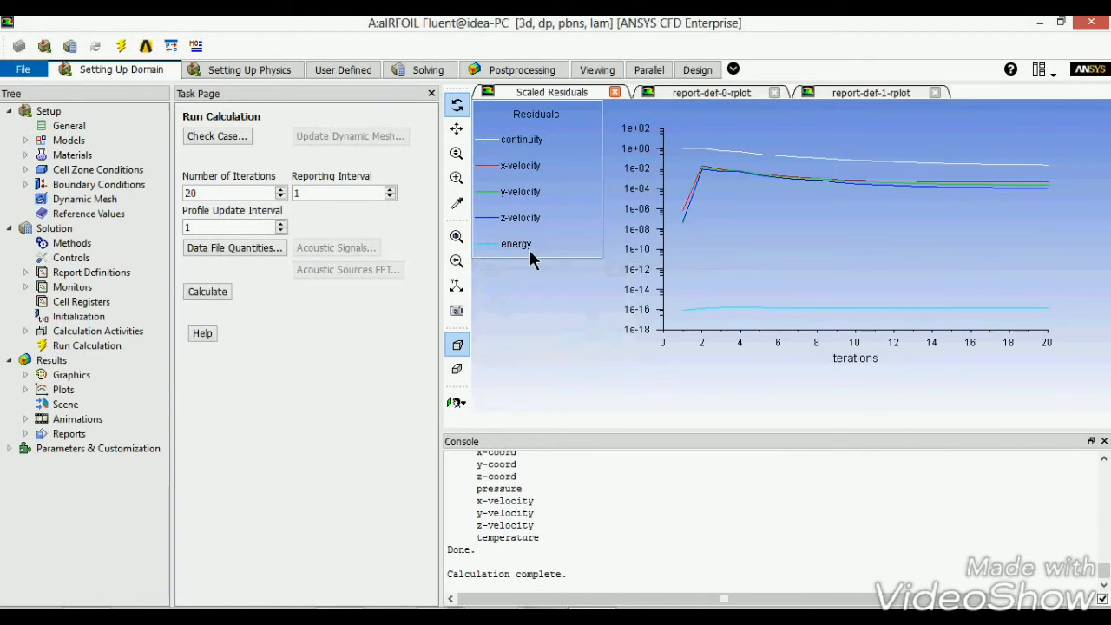
pyautogui.click(689, 94)
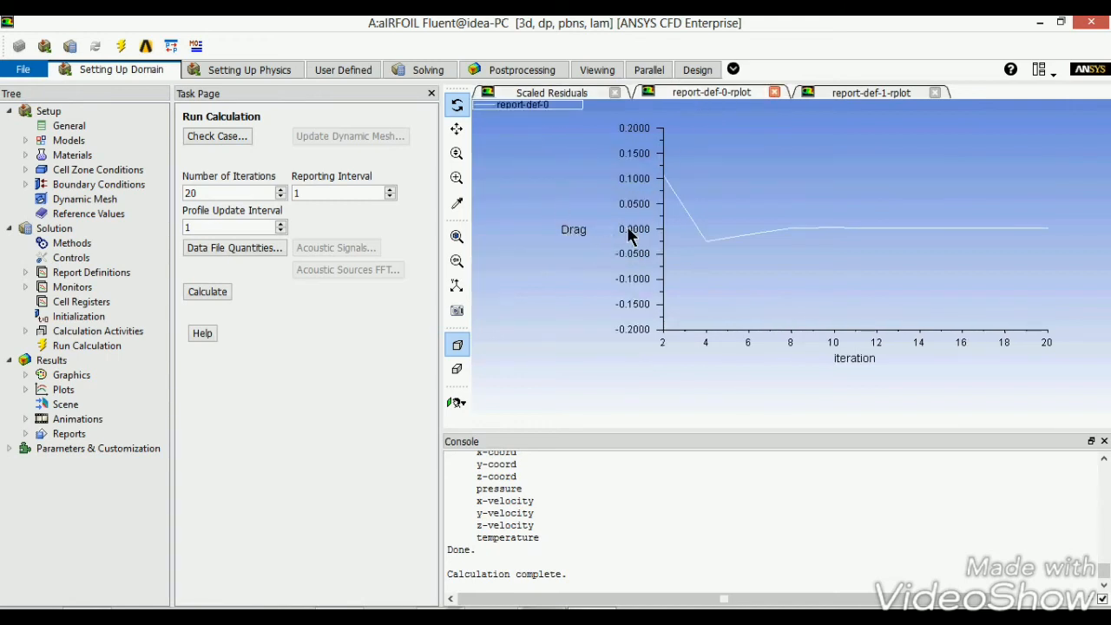
pyautogui.click(833, 93)
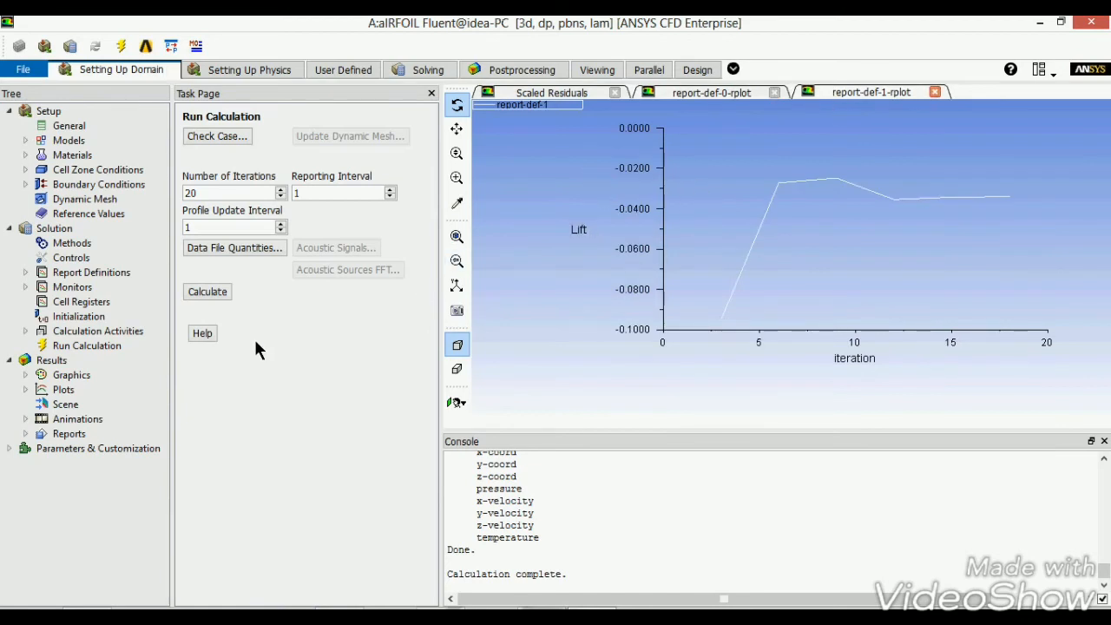
# Start a new contour graphic of static pressure with filled contours enabled
pyautogui.doubleClick(68, 376)
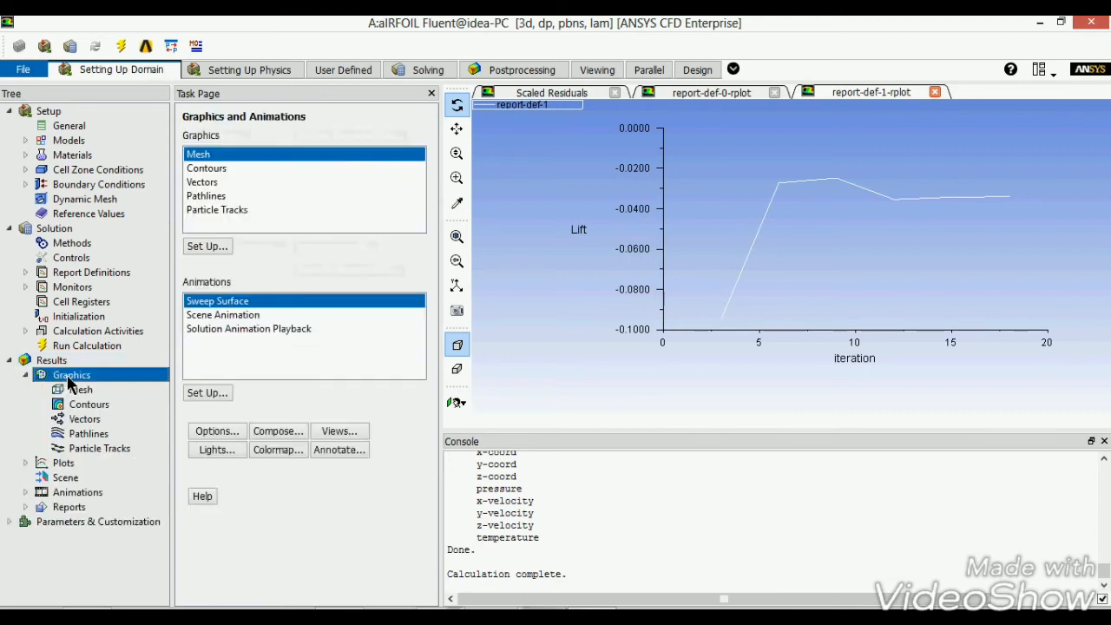
pyautogui.doubleClick(209, 170)
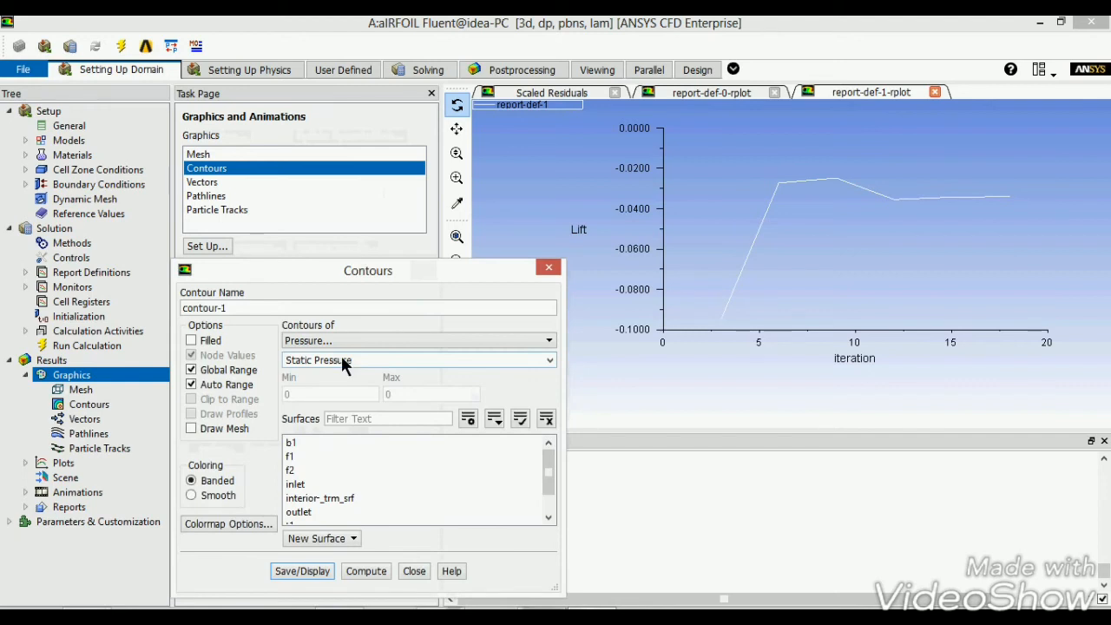
pyautogui.click(191, 341)
pyautogui.moveTo(278, 275); pyautogui.dragTo(271, 172)
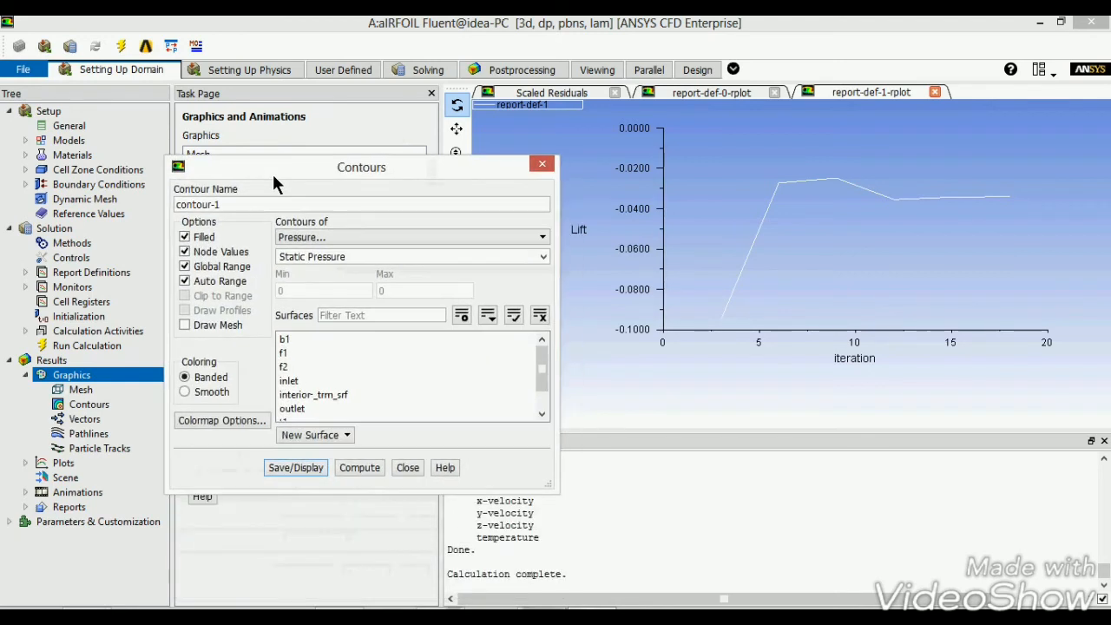
pyautogui.click(308, 242)
pyautogui.click(308, 242)
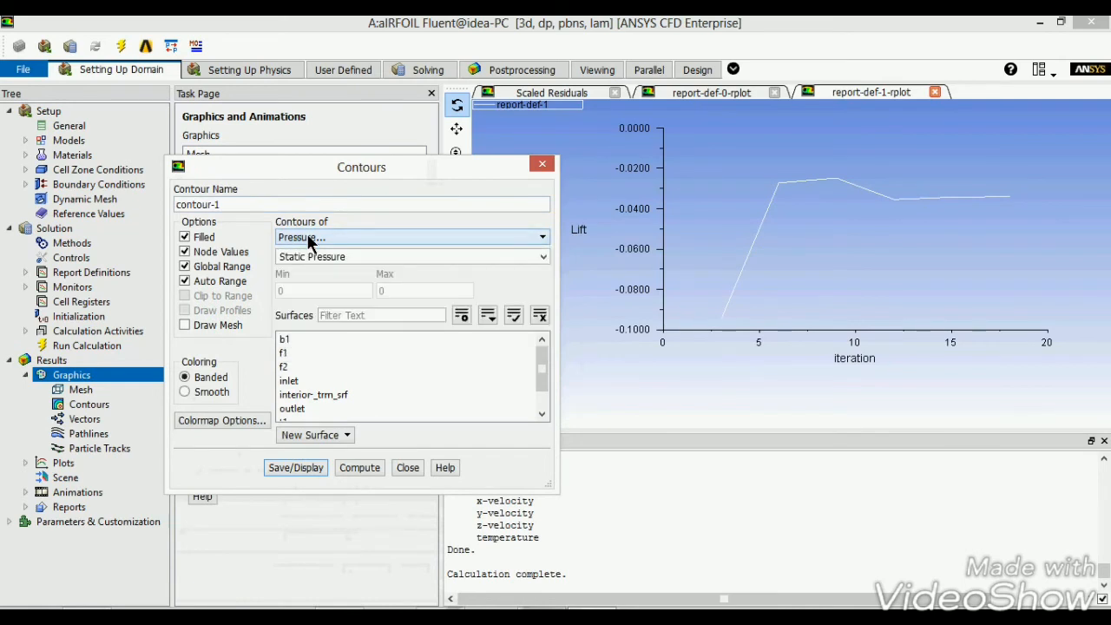
# Select surfaces b1, f1, f2 and t1 for the contour and display it
pyautogui.click(292, 340)
pyautogui.click(295, 354)
pyautogui.click(293, 367)
pyautogui.scroll(-1, 548, 371)
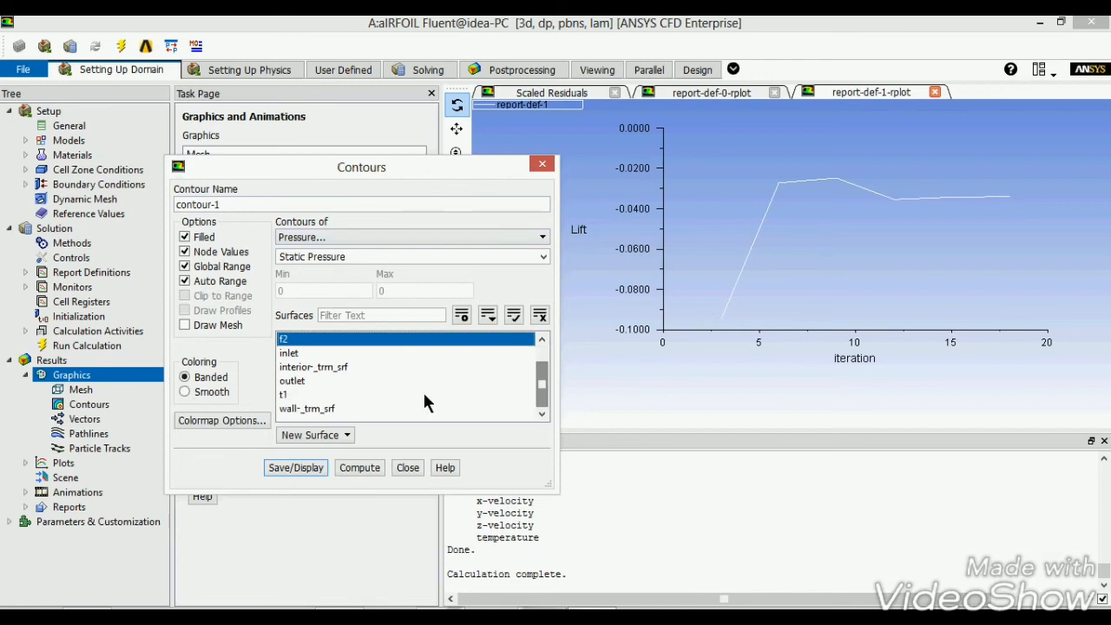
pyautogui.click(366, 395)
pyautogui.click(318, 468)
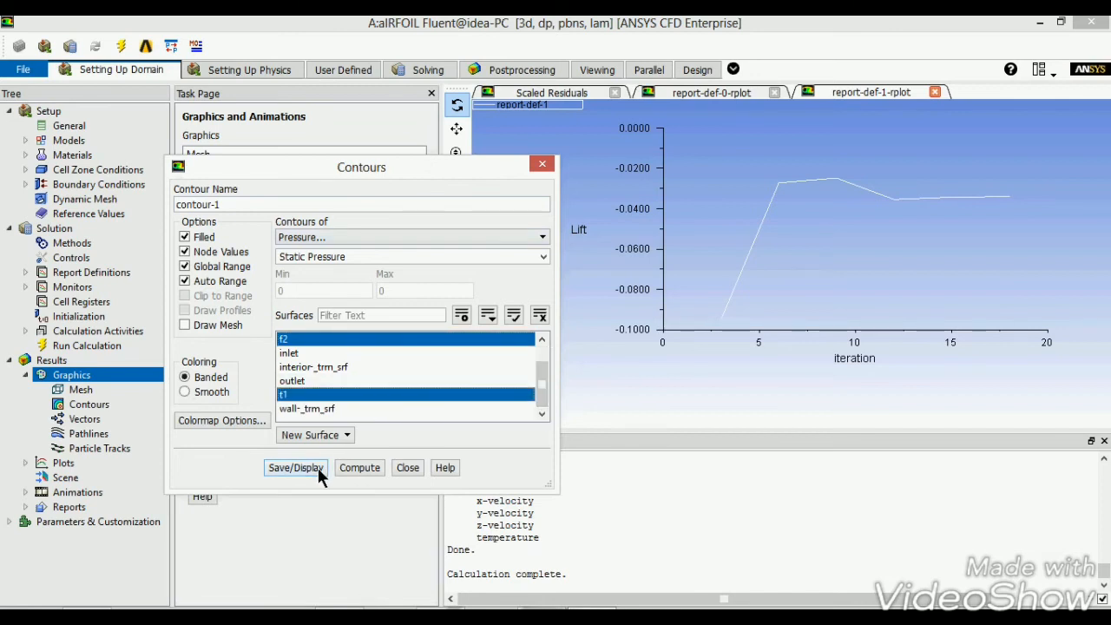
# Examine the static pressure contours on the airfoil surfaces together with the colour legend, and close the contour settings
pyautogui.scroll(3, 728, 266)
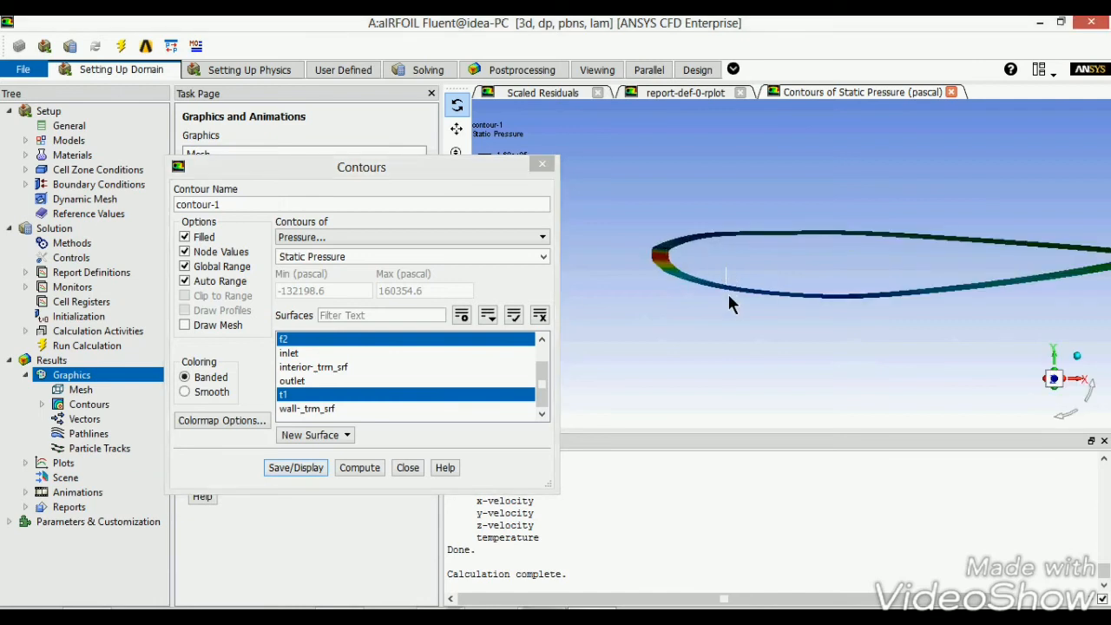
pyautogui.scroll(5, 720, 285)
pyautogui.scroll(-4, 713, 277)
pyautogui.moveTo(713, 275); pyautogui.dragTo(538, 287)
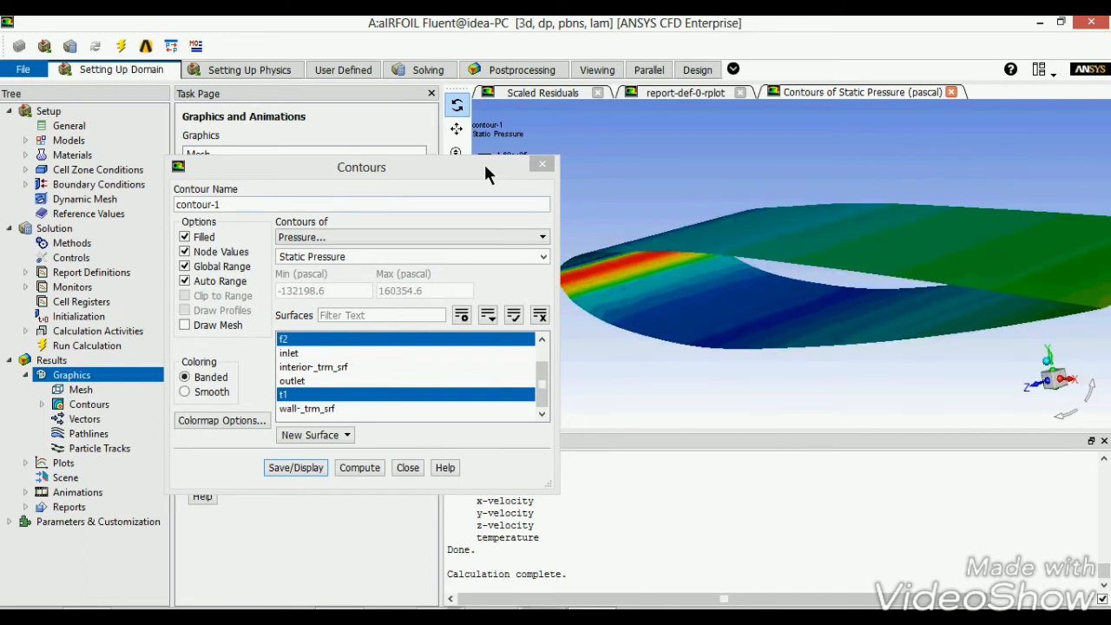
pyautogui.moveTo(485, 168); pyautogui.dragTo(357, 171)
pyautogui.moveTo(691, 217)
pyautogui.mouseDown()
pyautogui.moveTo(625, 216)
pyautogui.moveTo(702, 218)
pyautogui.mouseUp()
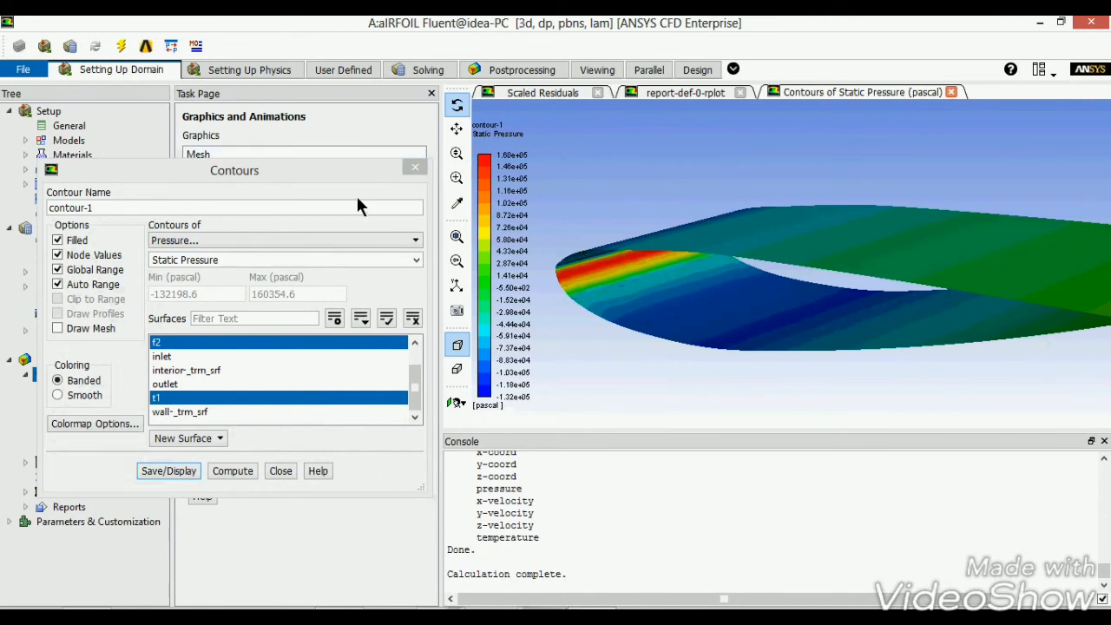
pyautogui.click(277, 472)
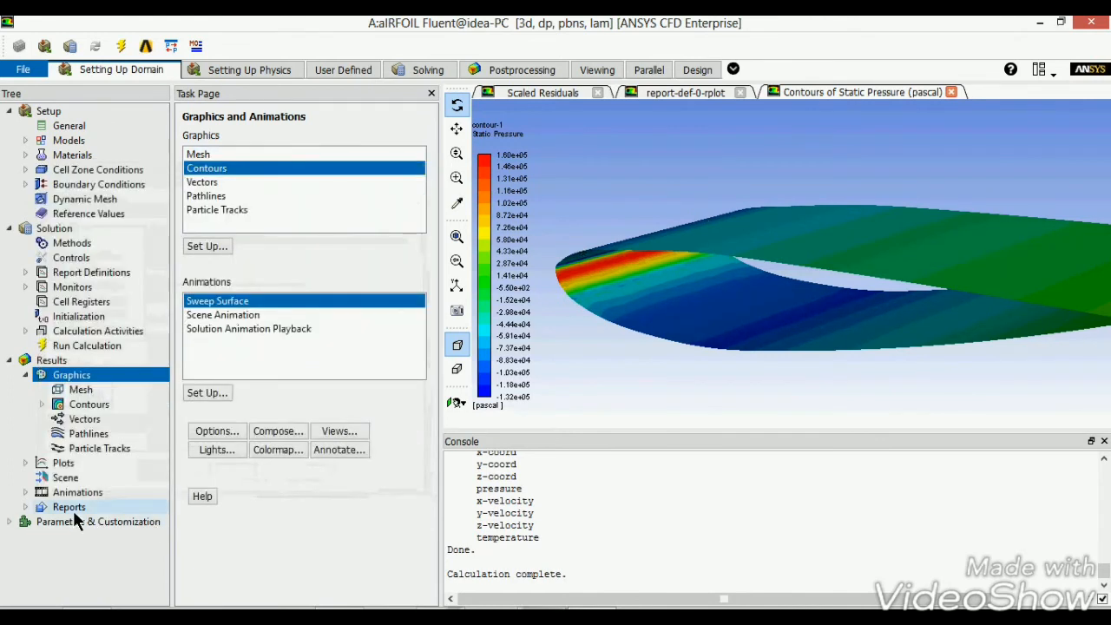
# Start a static pressure XY plot with the plot direction set to X 0, Y 0, Z 1
pyautogui.doubleClick(64, 465)
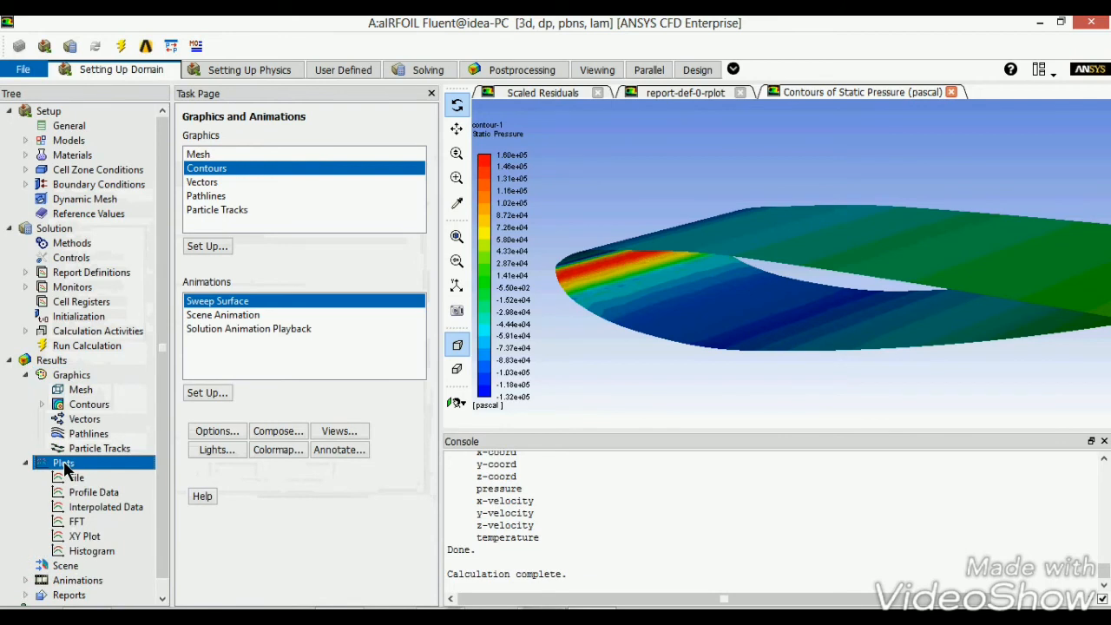
pyautogui.doubleClick(225, 155)
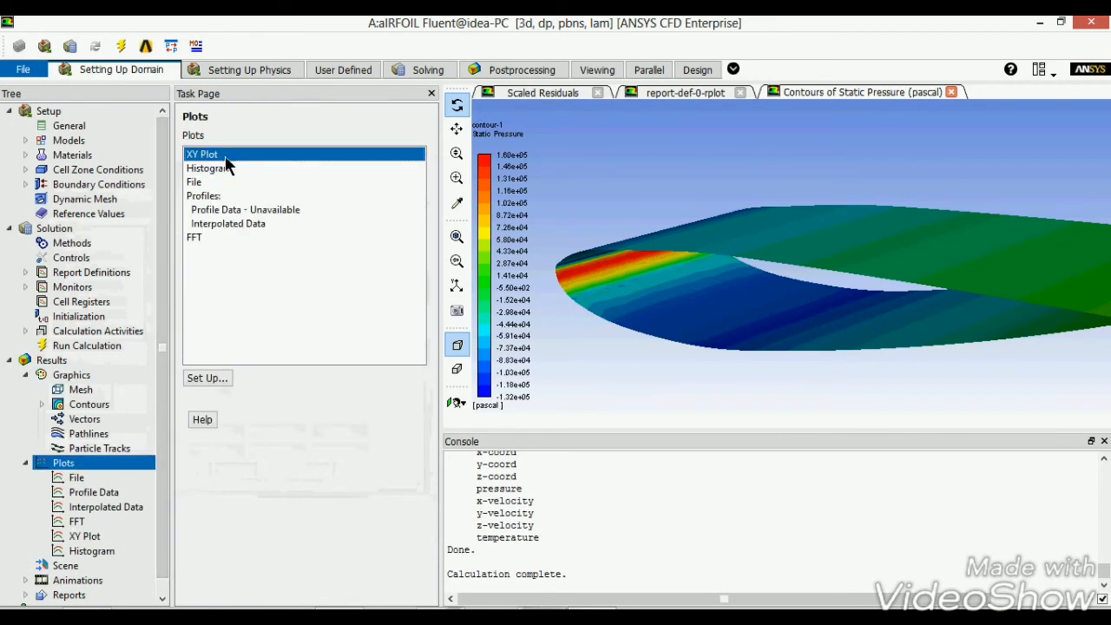
pyautogui.moveTo(271, 276); pyautogui.dragTo(292, 158)
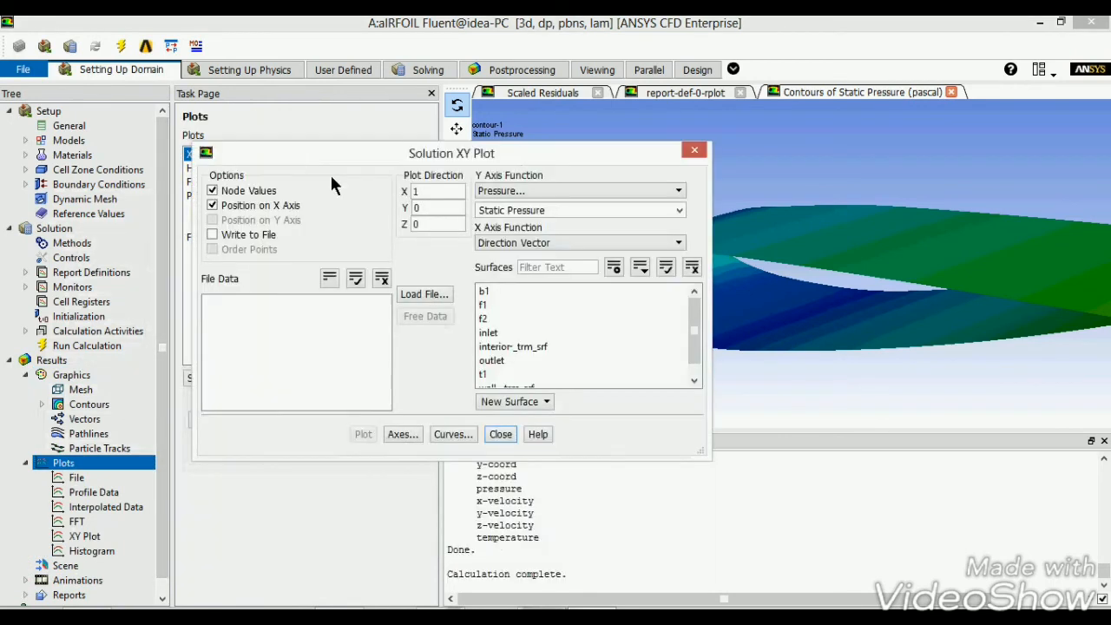
pyautogui.write('0')
pyautogui.click(441, 225)
# Plot static pressure for surfaces b1, f1, f2 and t1, close the plot setup and enlarge the plot legend
pyautogui.click(486, 290)
pyautogui.click(486, 305)
pyautogui.click(486, 318)
pyautogui.click(486, 374)
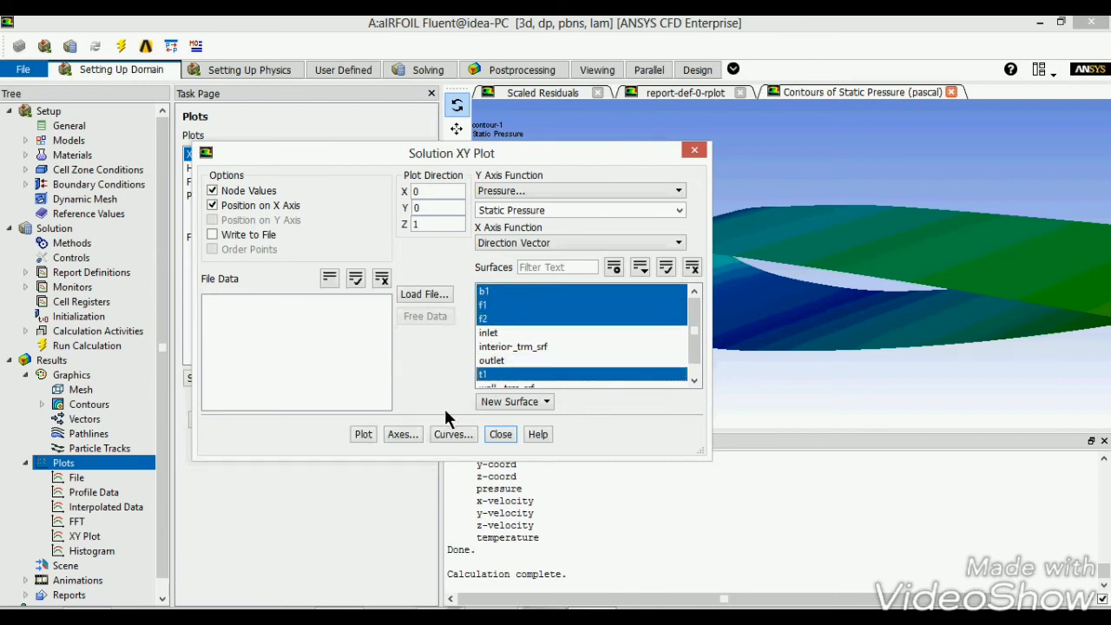
pyautogui.click(371, 440)
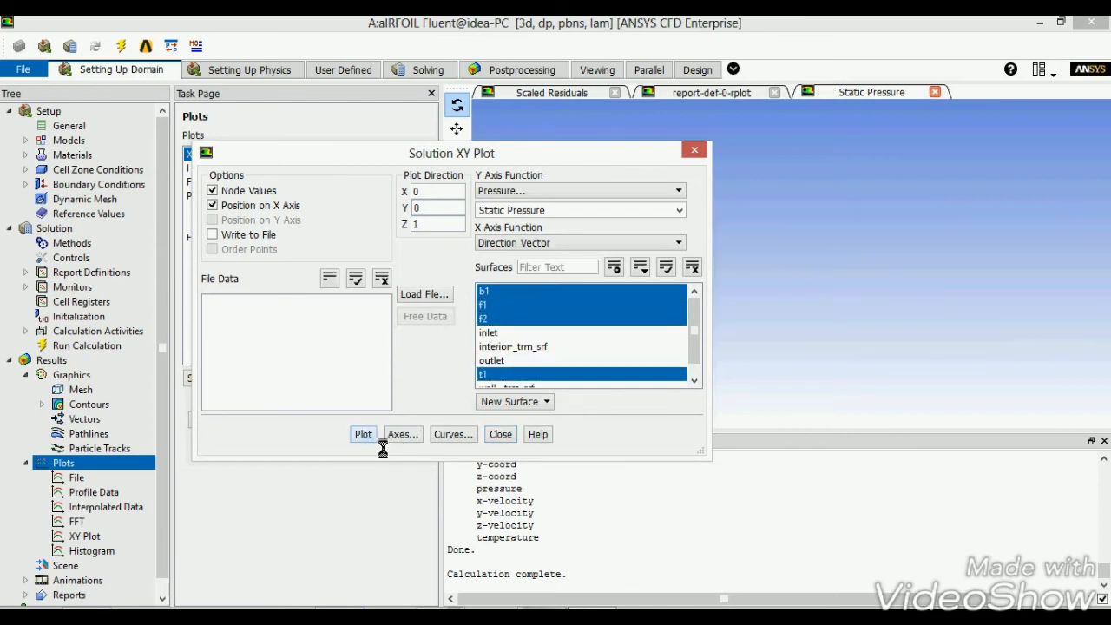
pyautogui.click(492, 432)
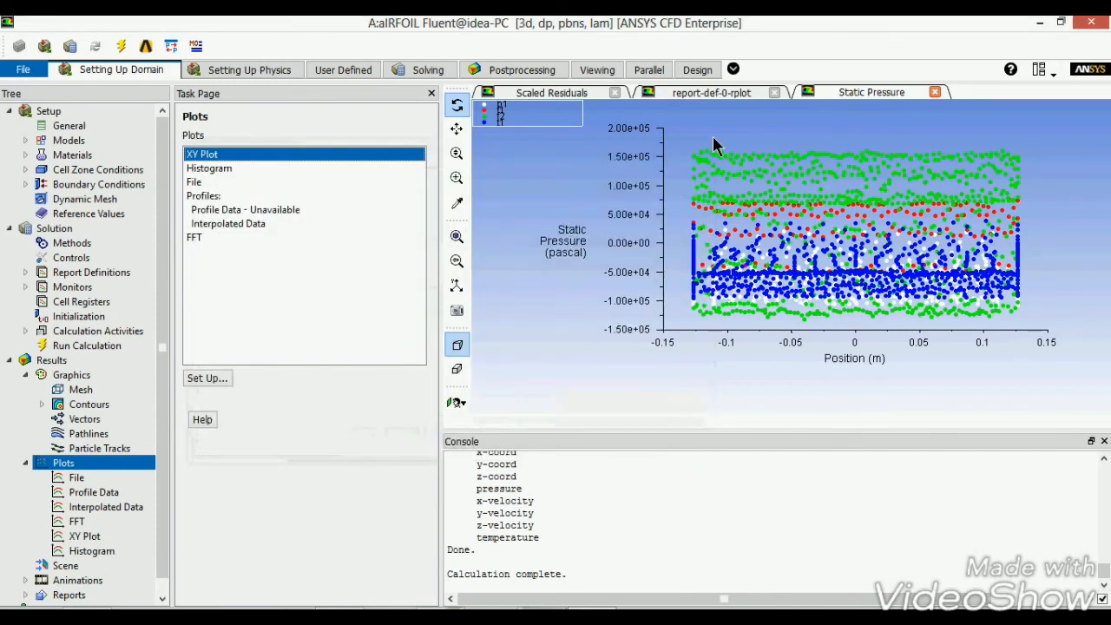
pyautogui.moveTo(582, 126); pyautogui.dragTo(581, 198)
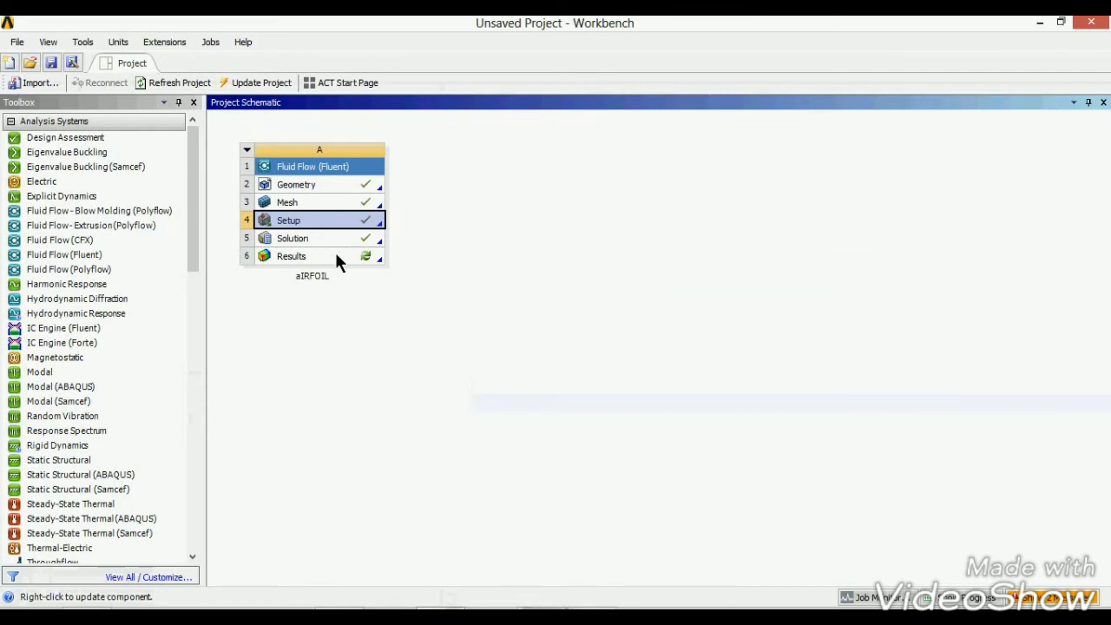
# Switch to Workbench, open the airfoil system's Results in CFD-Post, dismiss the license message and look through the outline
pyautogui.doubleClick(341, 259)
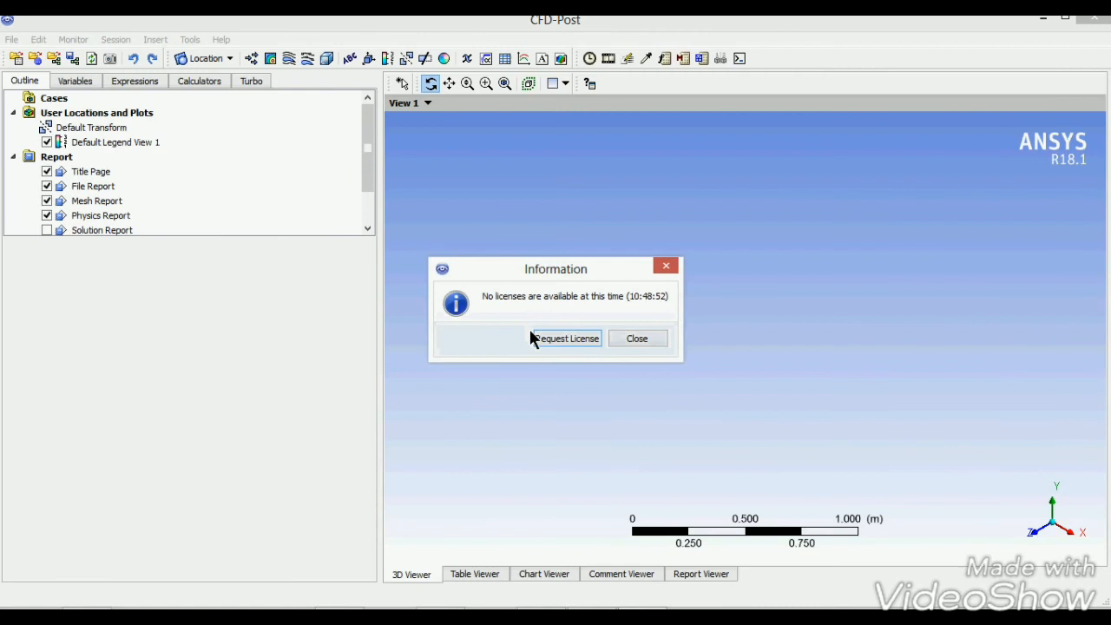
pyautogui.click(632, 341)
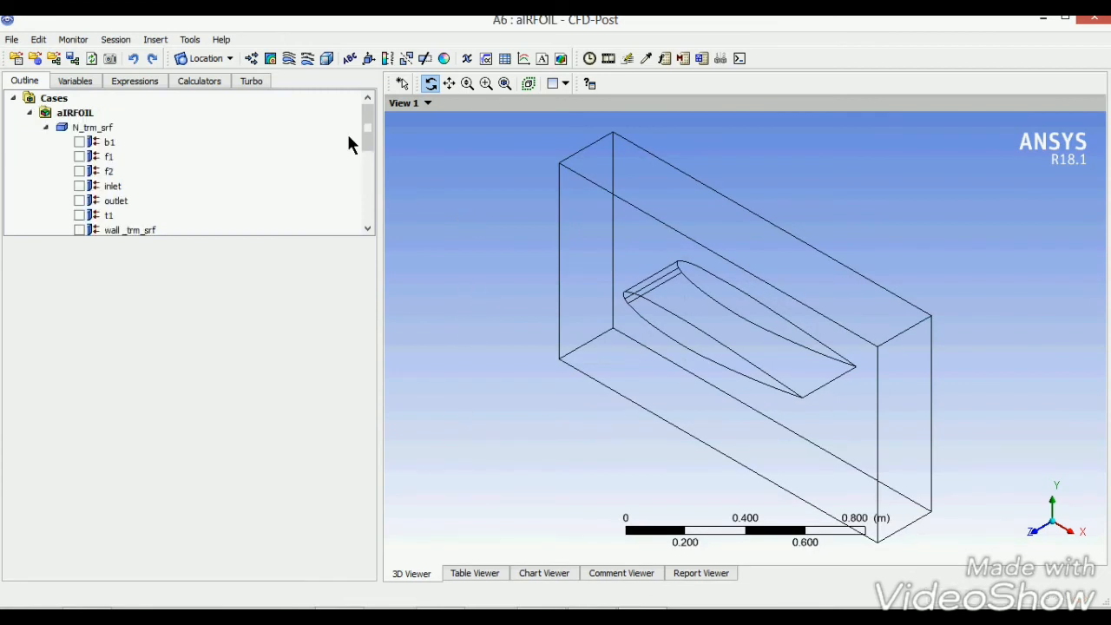
pyautogui.moveTo(367, 148); pyautogui.dragTo(367, 163)
pyautogui.moveTo(366, 173); pyautogui.dragTo(367, 124)
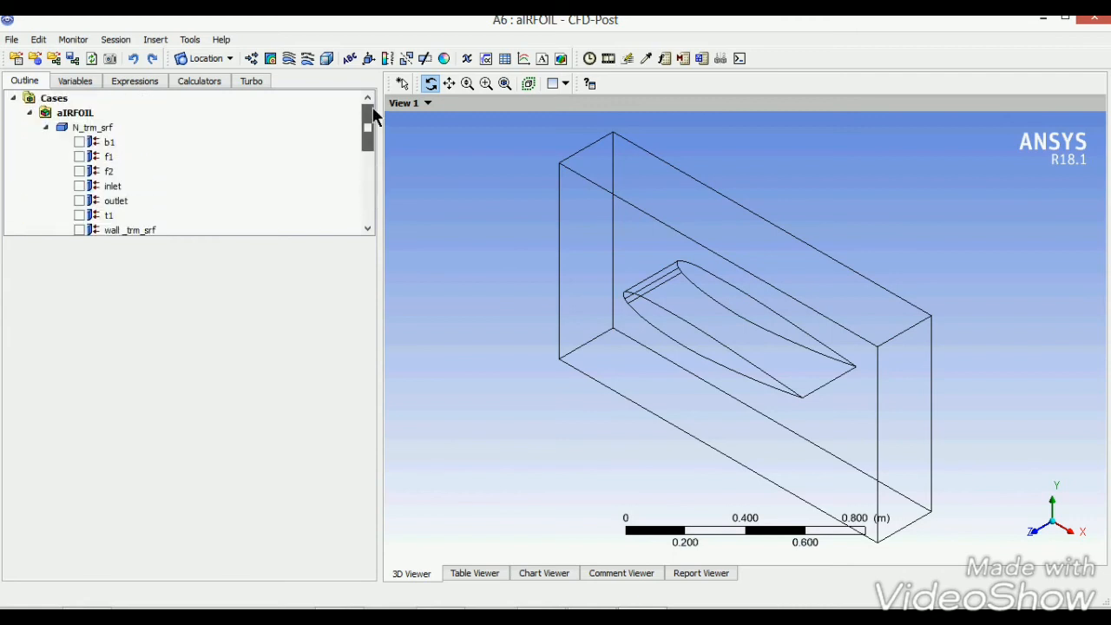
# Create an XY slice plane named Plane 1 through the airfoil domain at Z 29.21 mm
pyautogui.click(231, 61)
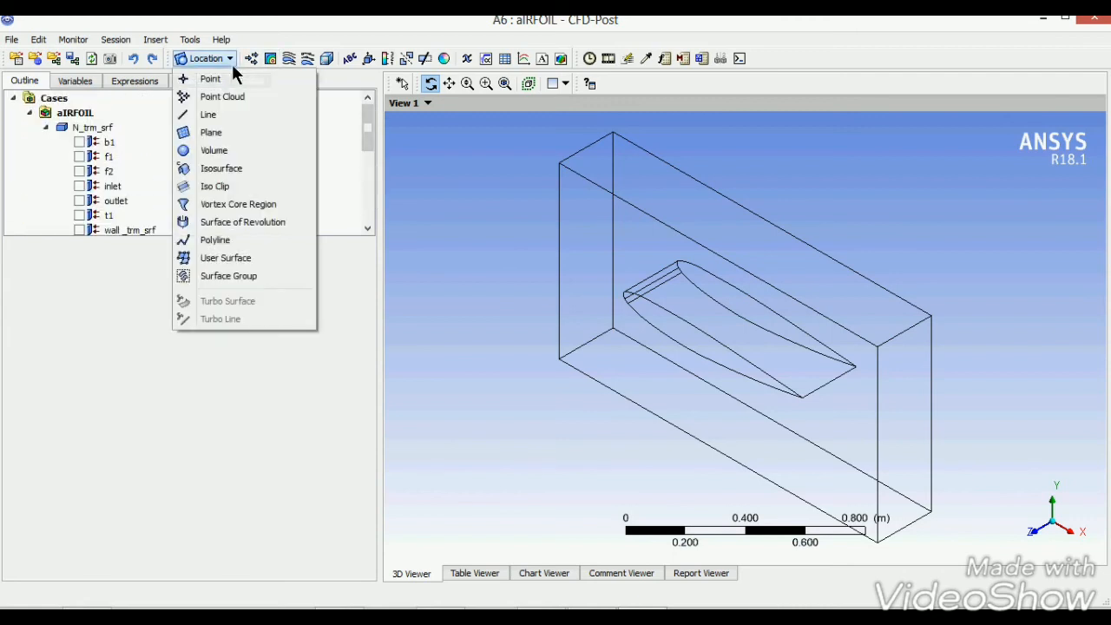
pyautogui.click(232, 132)
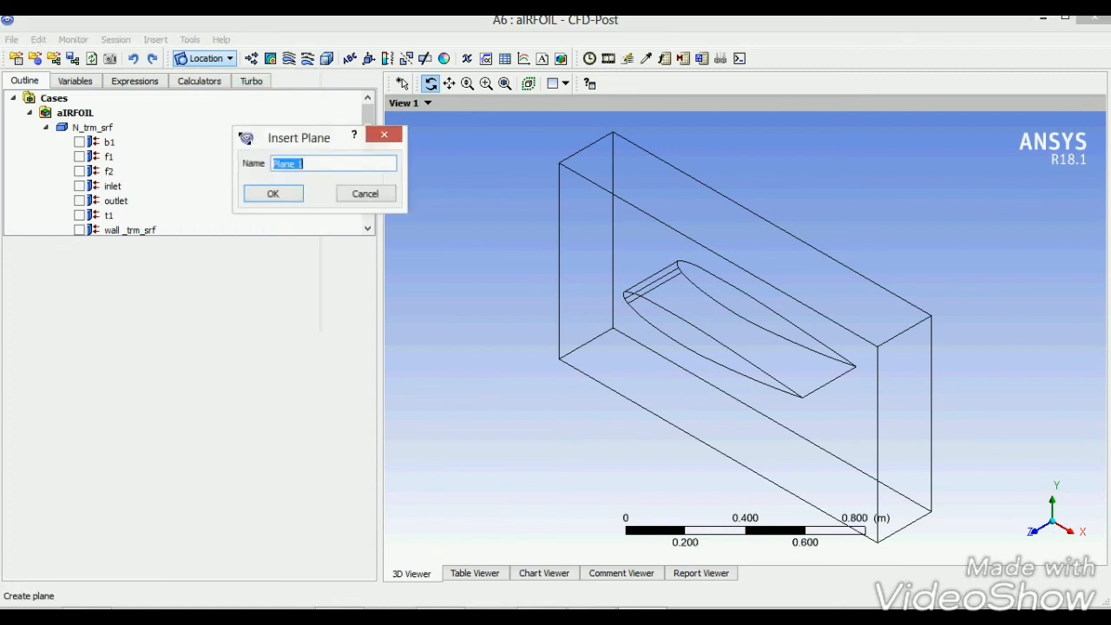
pyautogui.click(258, 188)
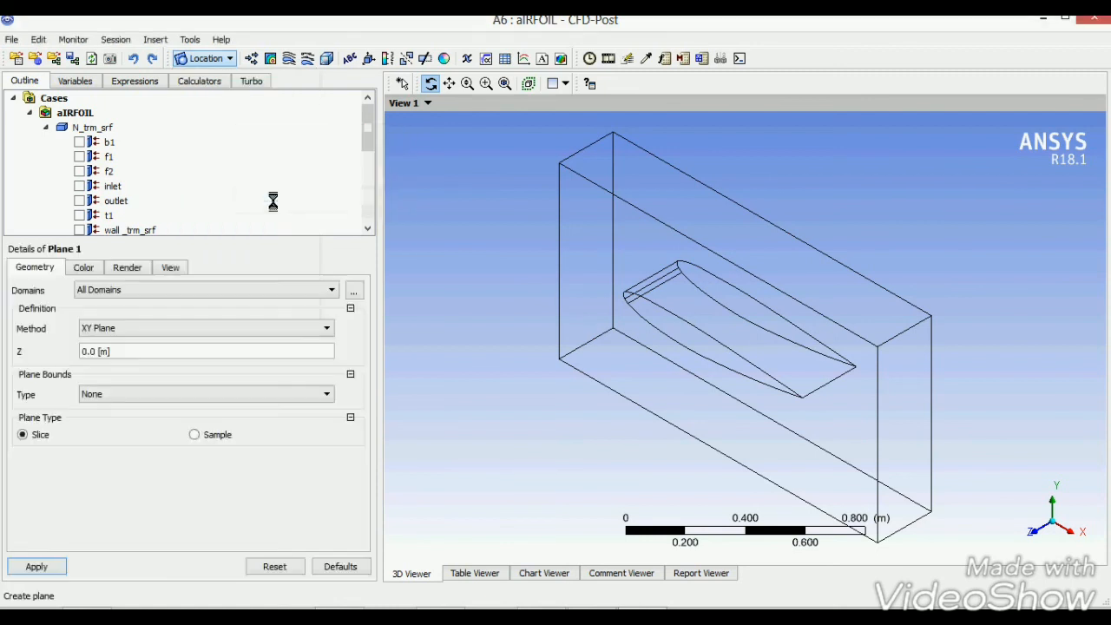
pyautogui.click(239, 352)
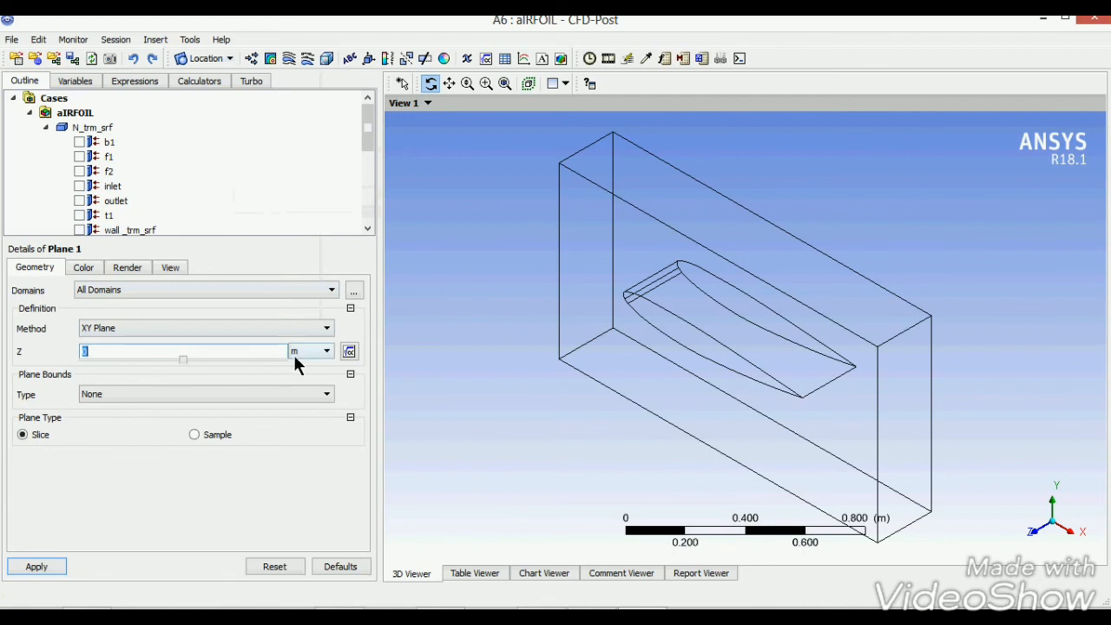
pyautogui.click(295, 354)
pyautogui.click(303, 419)
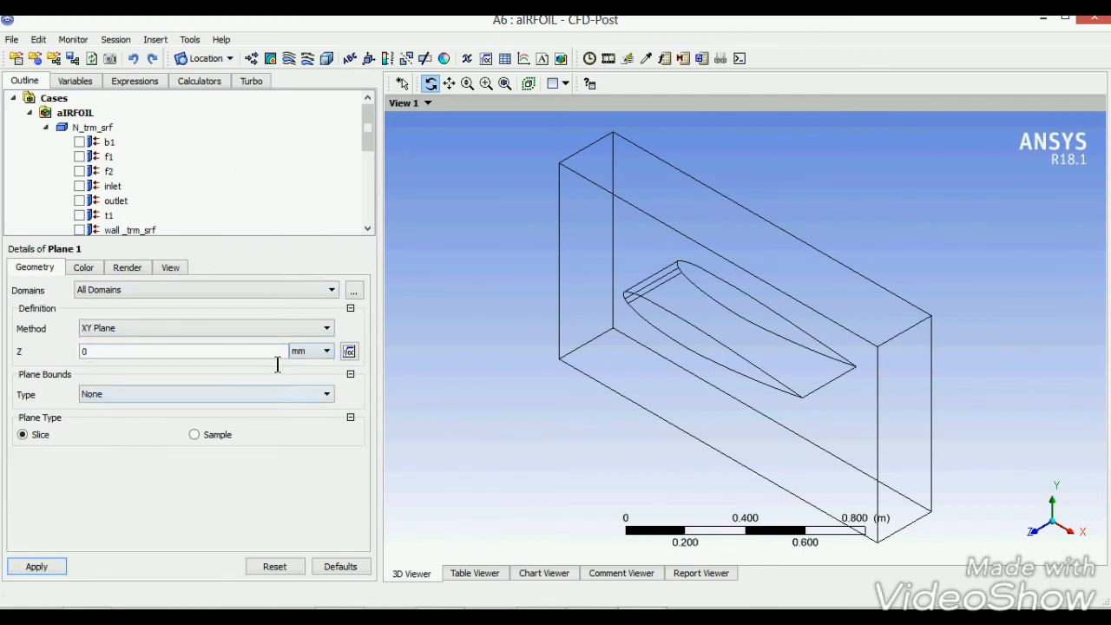
pyautogui.moveTo(186, 361); pyautogui.dragTo(207, 360)
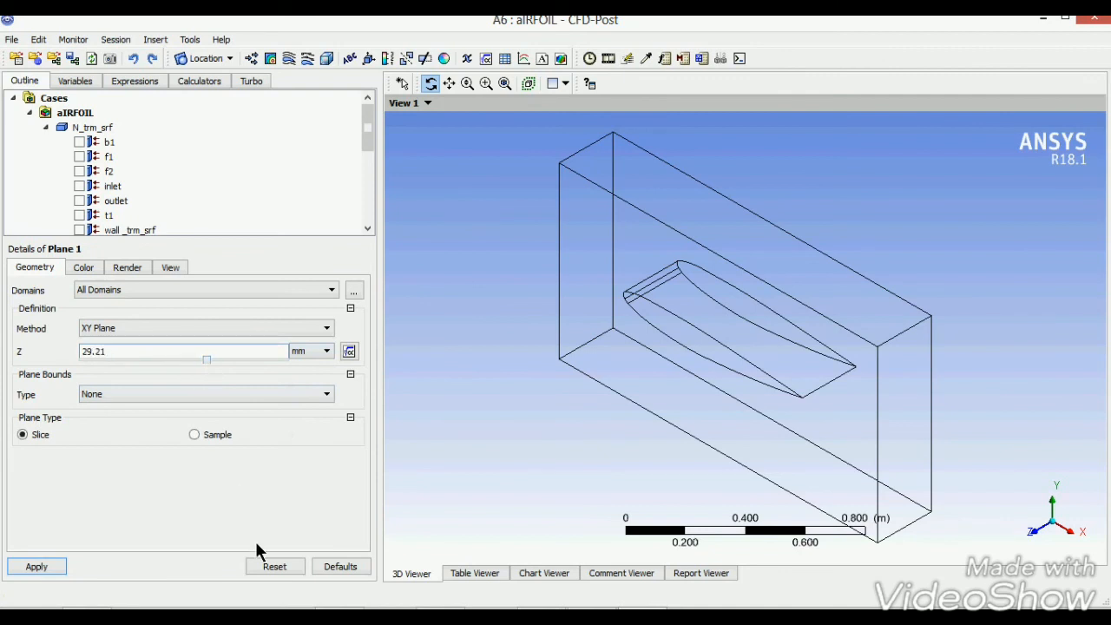
pyautogui.click(61, 566)
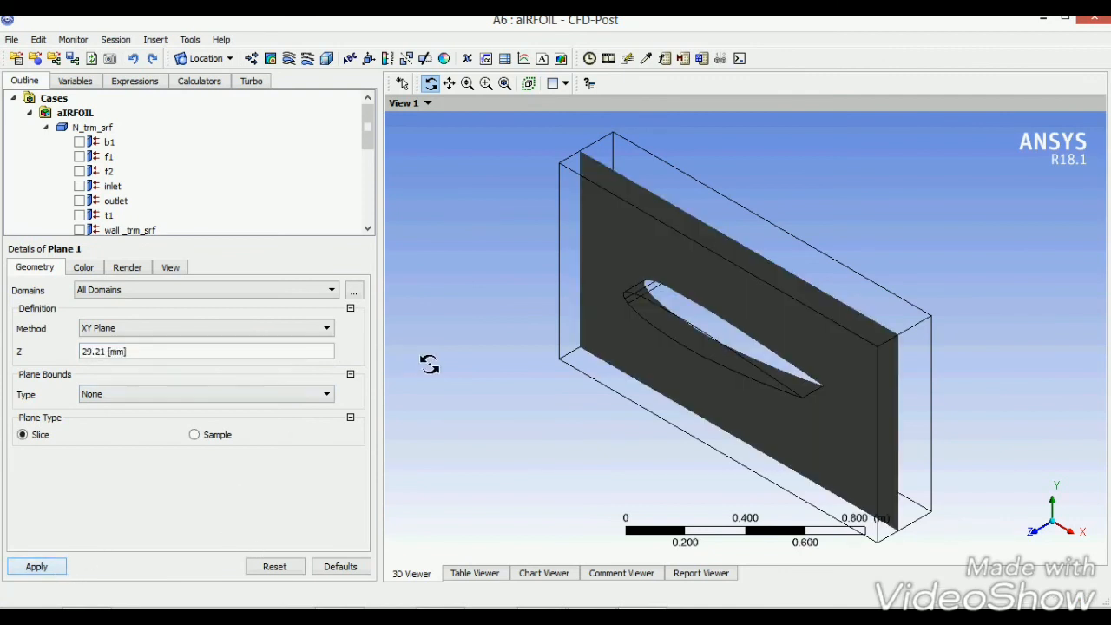
# Face the view along the Z axis and add a pressure contour on Plane 1 with 25 contour levels
pyautogui.moveTo(555, 427); pyautogui.dragTo(587, 396)
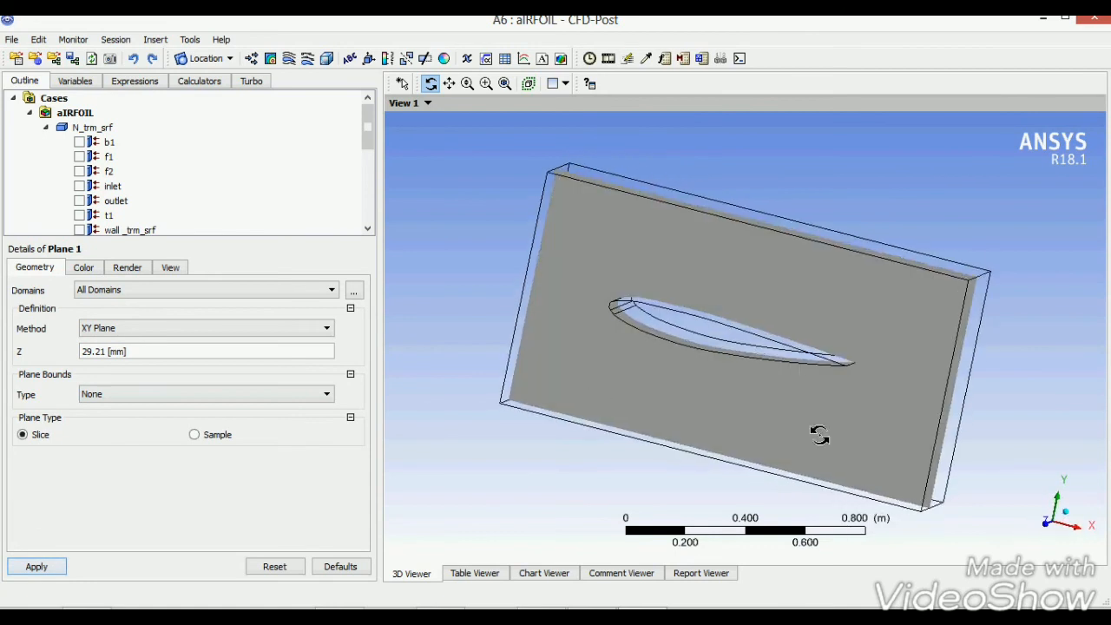
pyautogui.click(1046, 533)
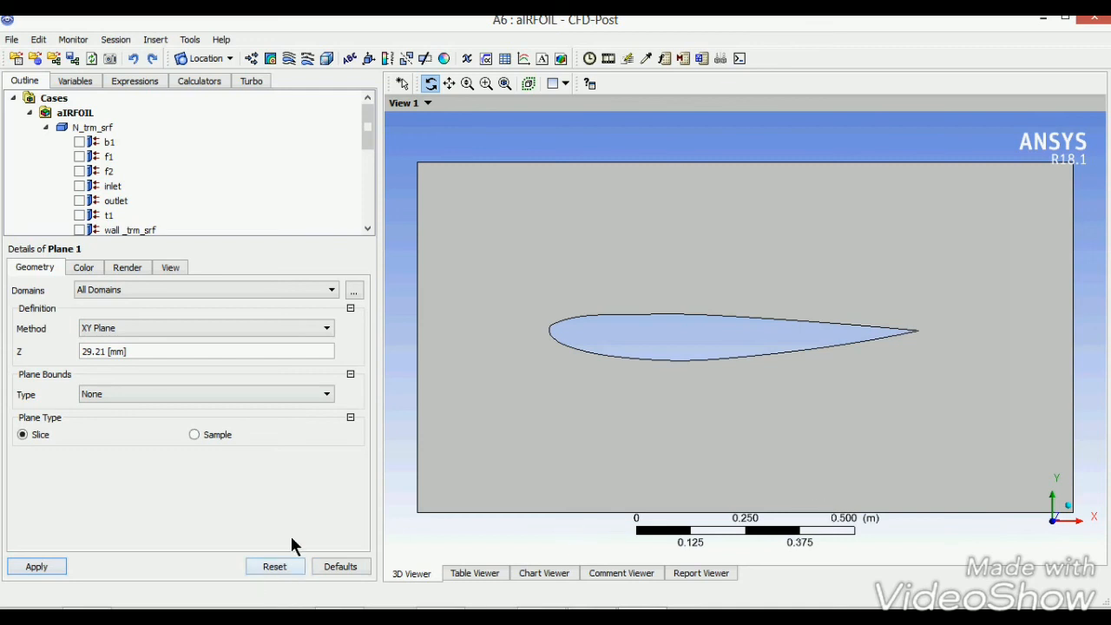
pyautogui.click(269, 59)
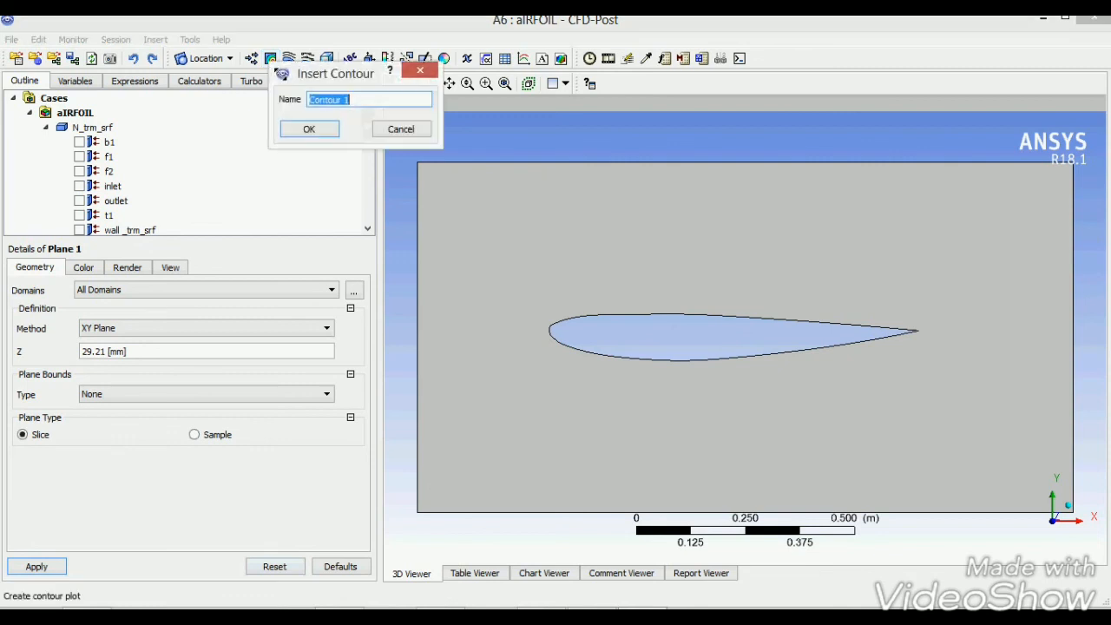
pyautogui.click(298, 132)
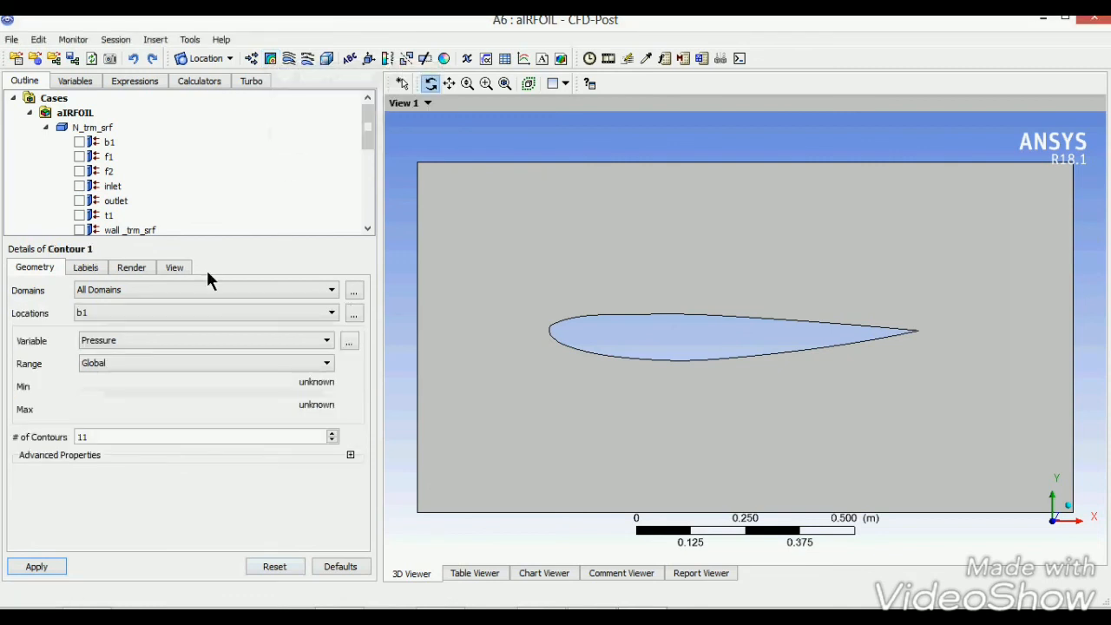
pyautogui.click(201, 313)
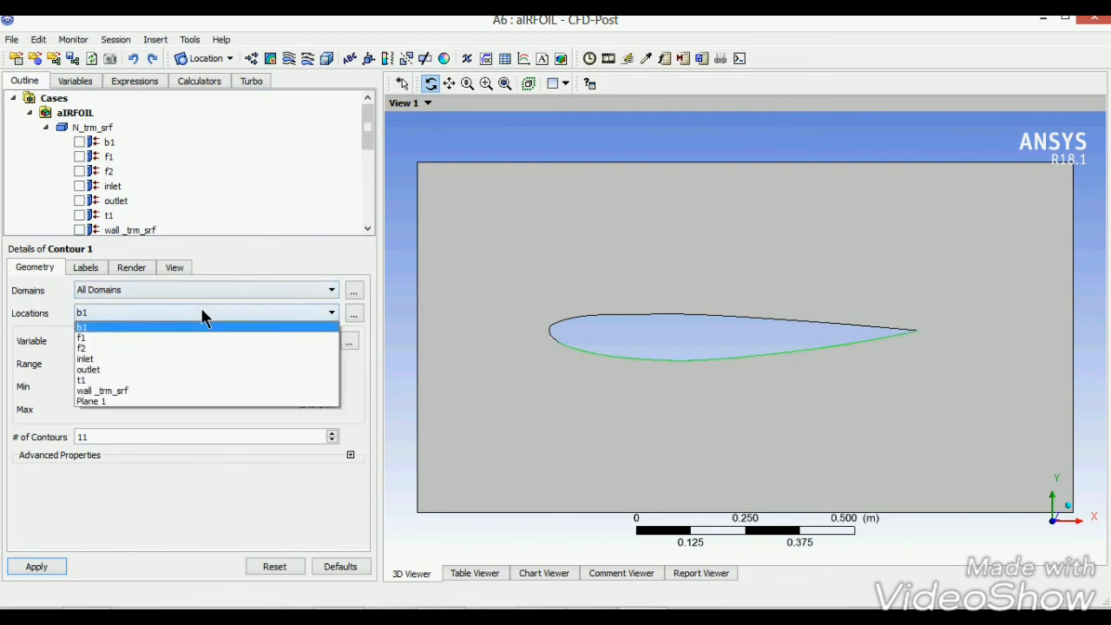
pyautogui.click(170, 401)
pyautogui.doubleClick(132, 448)
pyautogui.write('2')
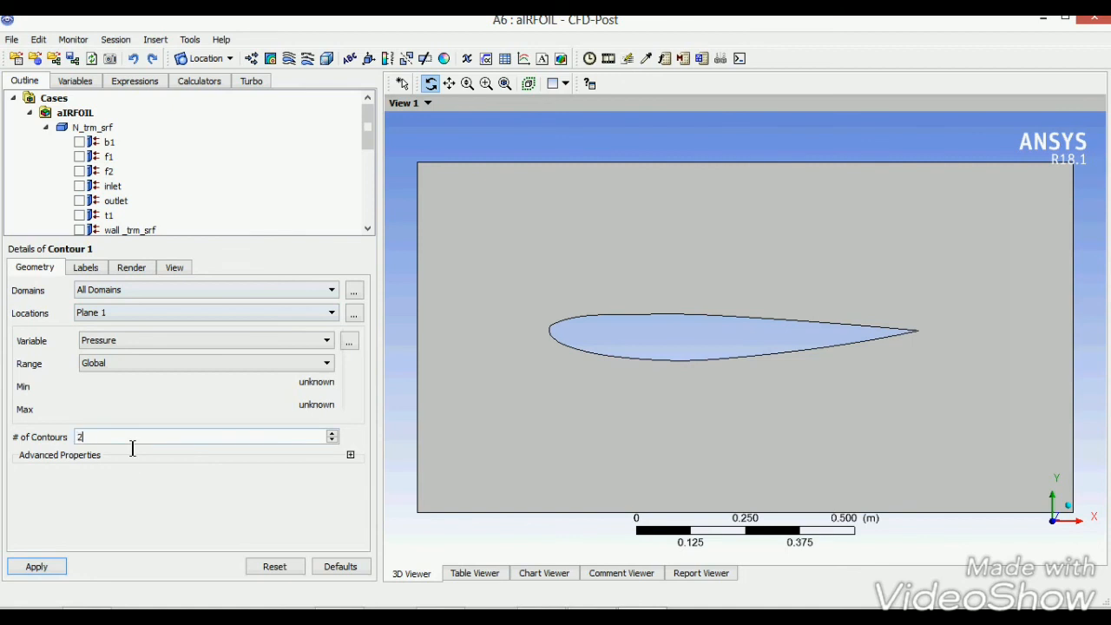
pyautogui.write('5')
pyautogui.click(48, 570)
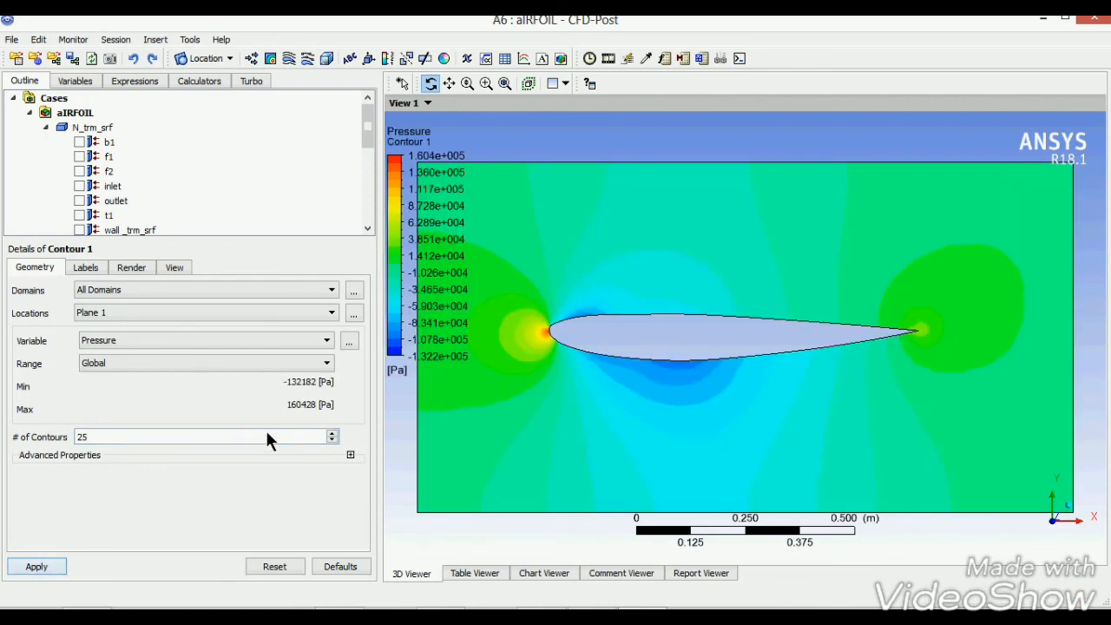
# Refine the pressure contour on Plane 1 to 50 contour levels
pyautogui.doubleClick(212, 445)
pyautogui.write('50')
pyautogui.click(52, 571)
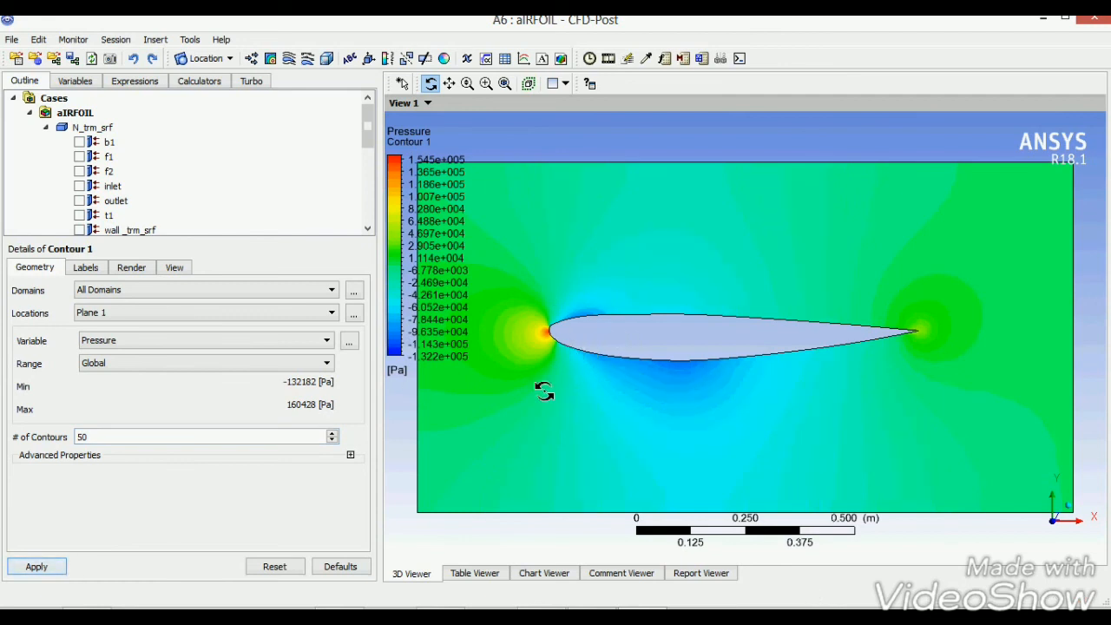
# Hide Contour 1 and Plane 1 so only the domain and airfoil outlines are displayed
pyautogui.scroll(-3, 355, 132)
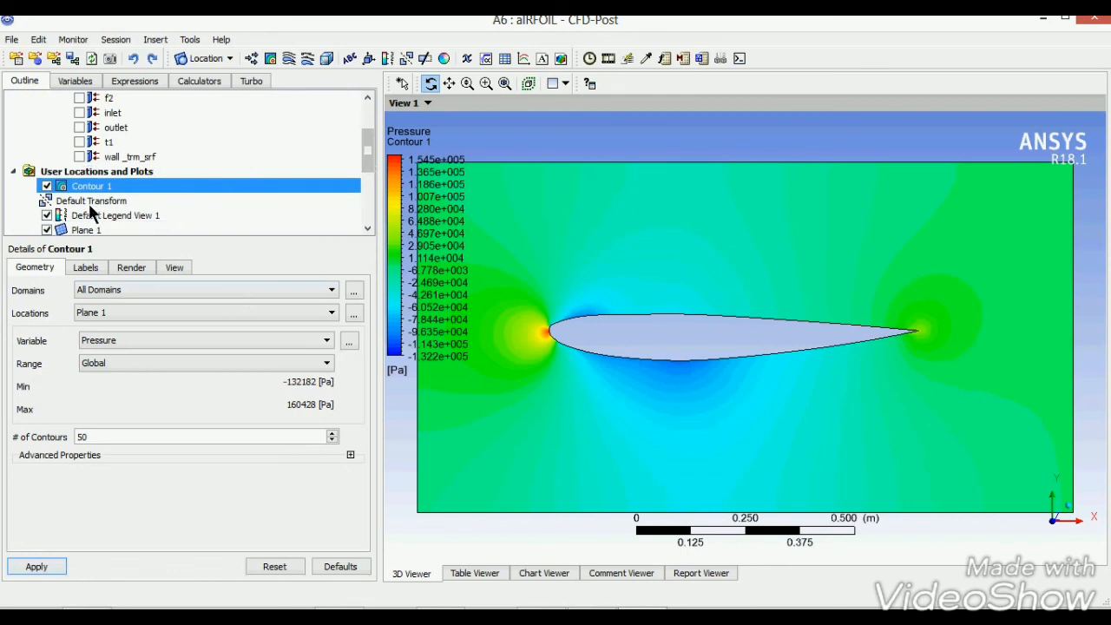
pyautogui.click(47, 185)
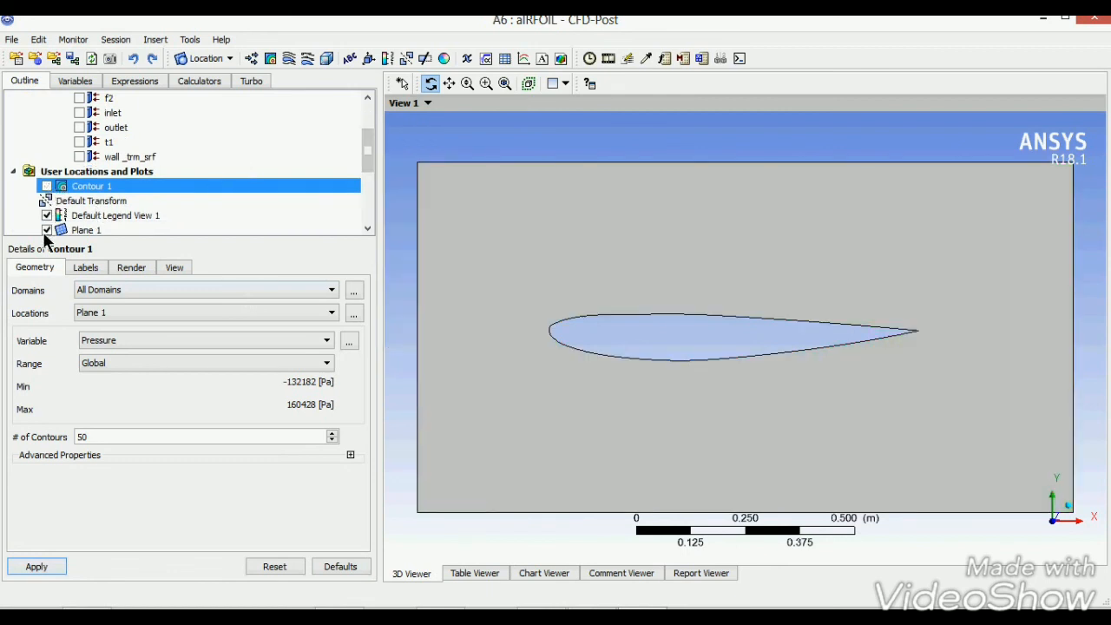
pyautogui.click(46, 230)
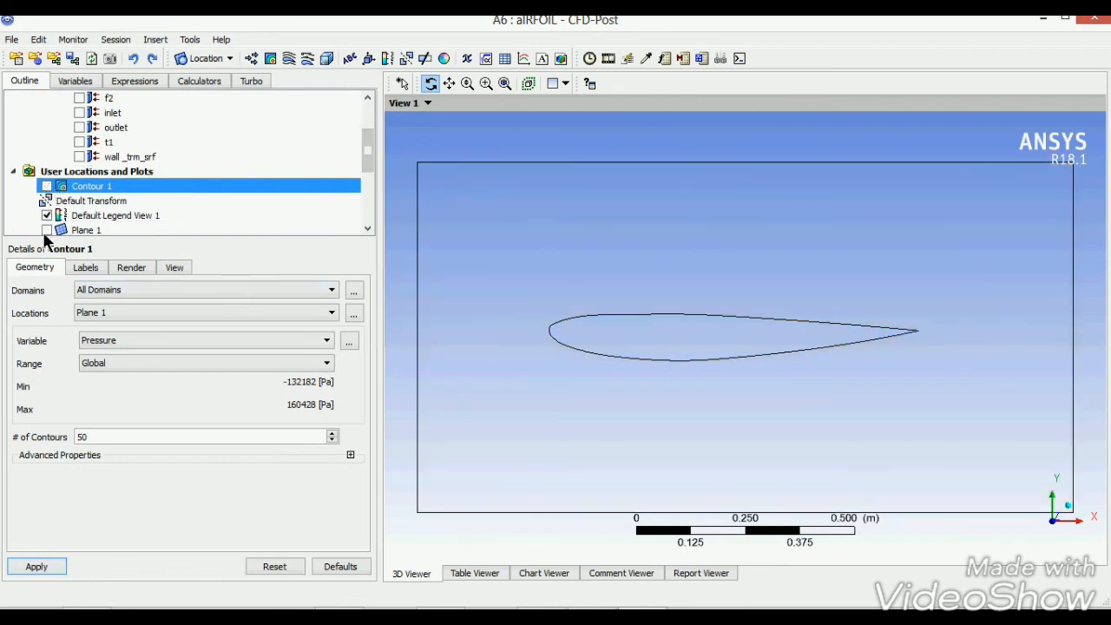
# Add 3D velocity streamlines starting from Plane 1 with 1000 equally spaced points, in the forward direction
pyautogui.click(288, 61)
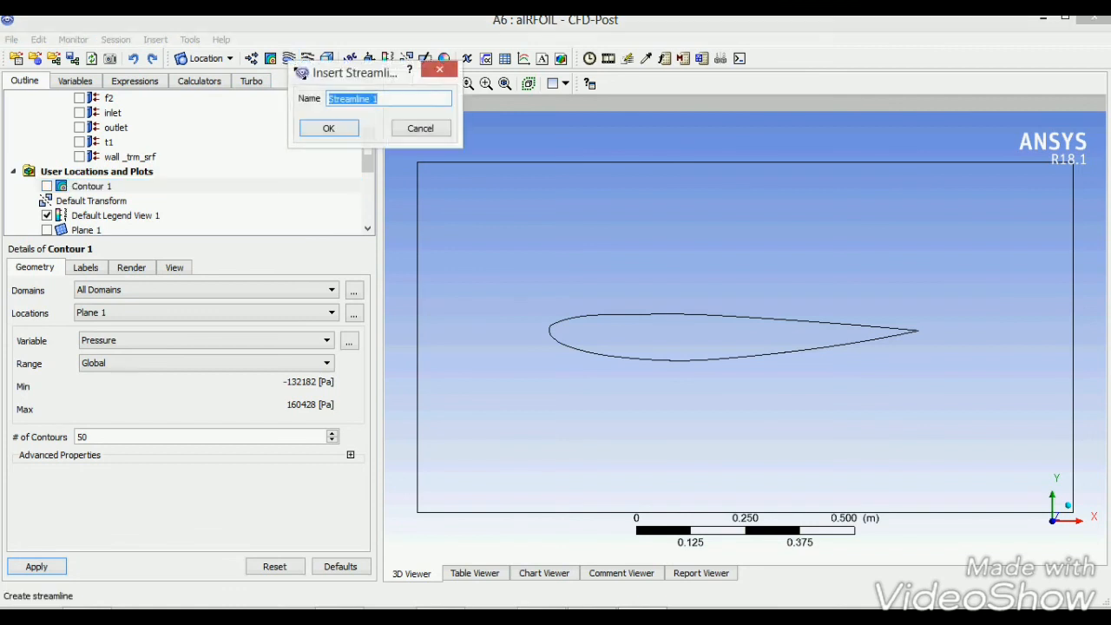
pyautogui.click(312, 132)
pyautogui.click(212, 349)
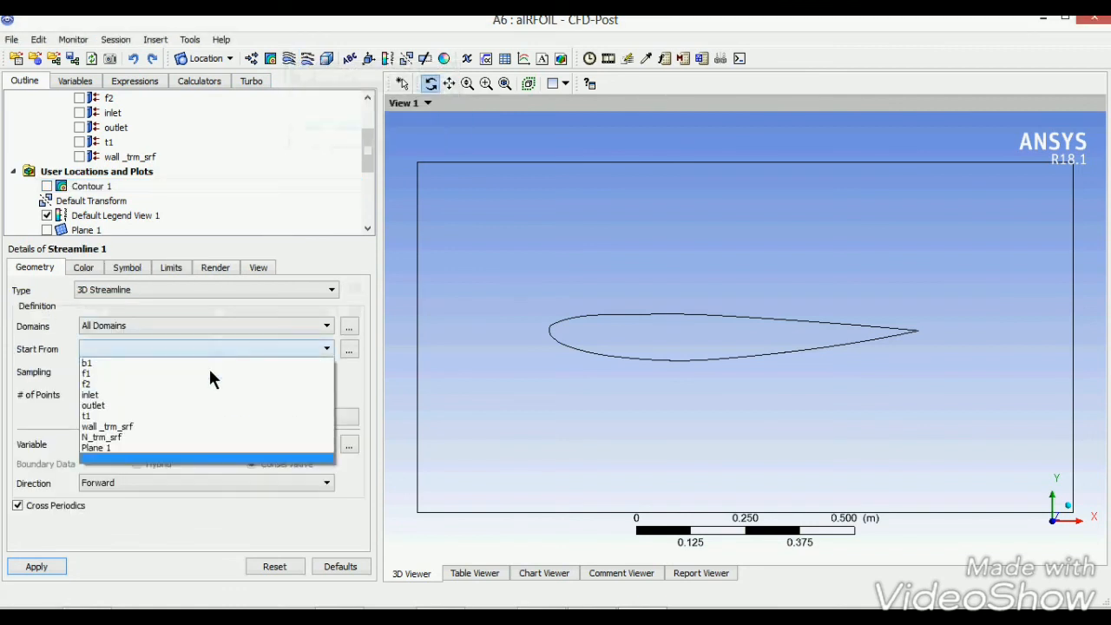
pyautogui.click(188, 448)
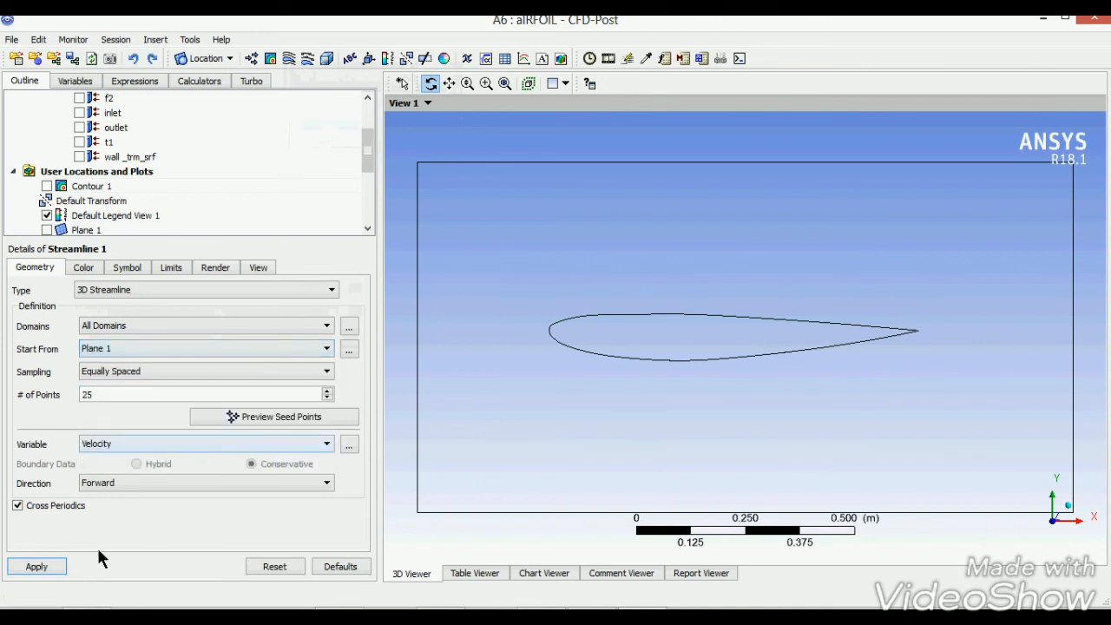
pyautogui.doubleClick(128, 402)
pyautogui.write('1000')
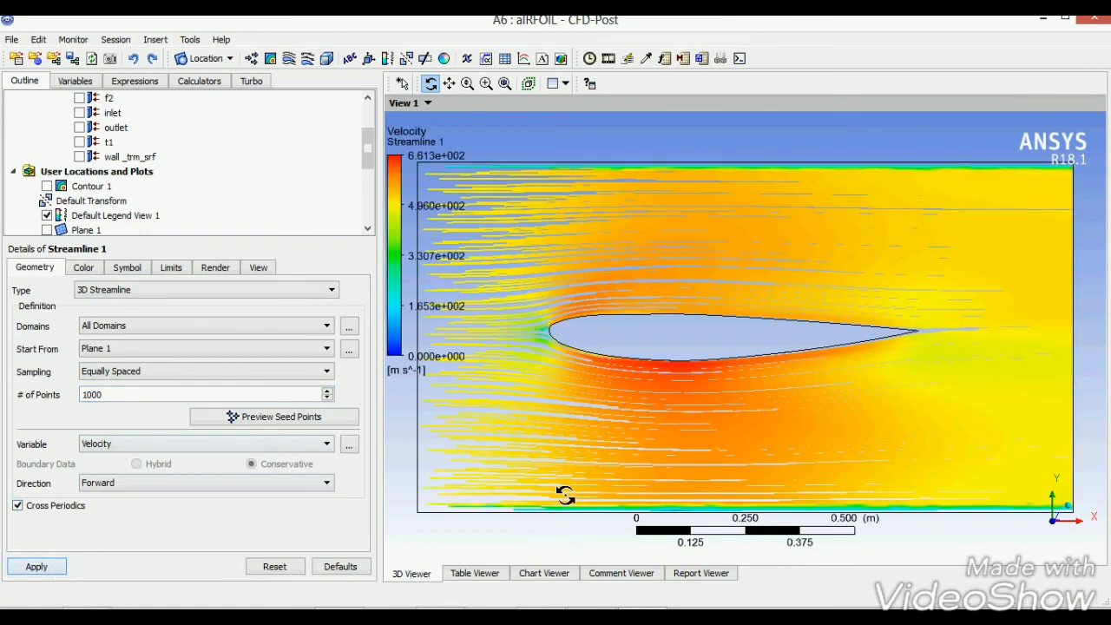
pyautogui.scroll(-3, 714, 379)
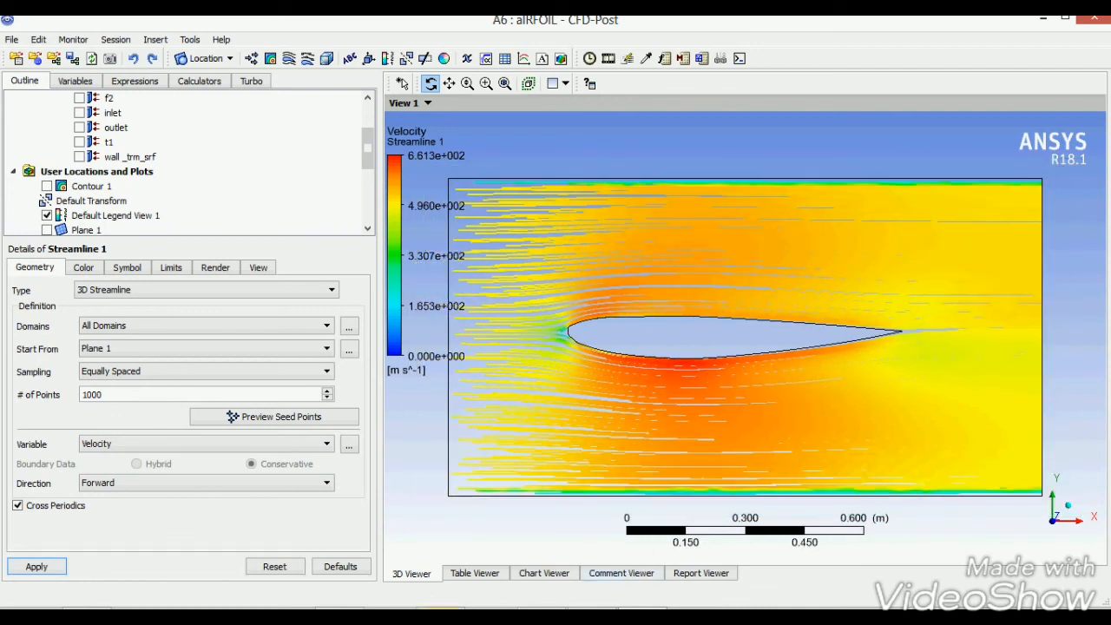
# Open the generated report and look through it to the domain and boundary physics tables
pyautogui.click(427, 612)
pyautogui.click(702, 574)
pyautogui.moveTo(1098, 217); pyautogui.dragTo(1097, 514)
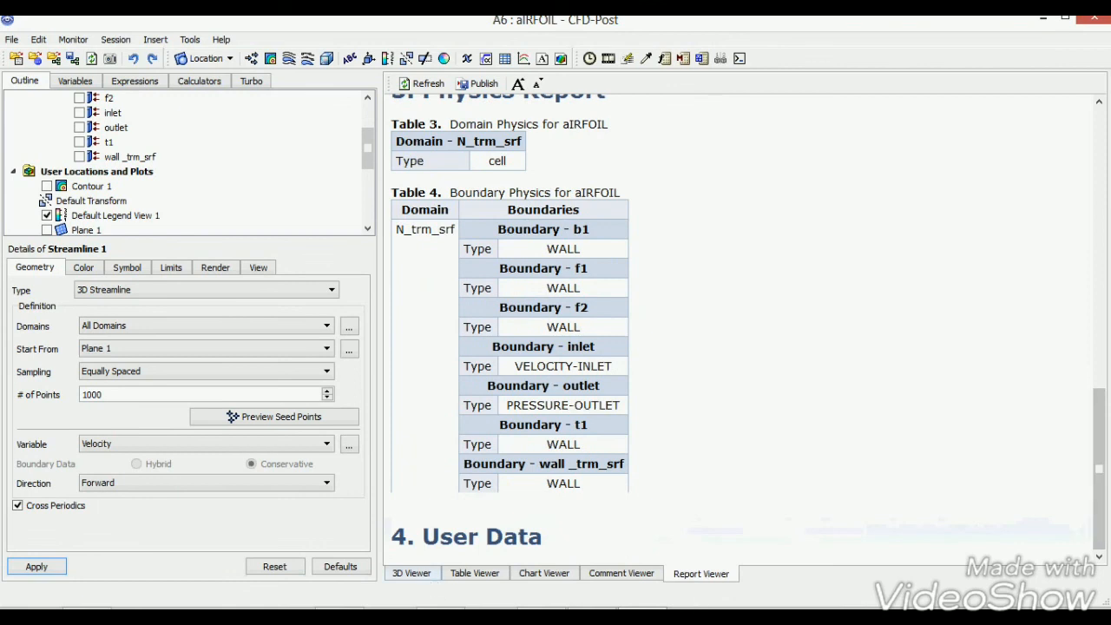